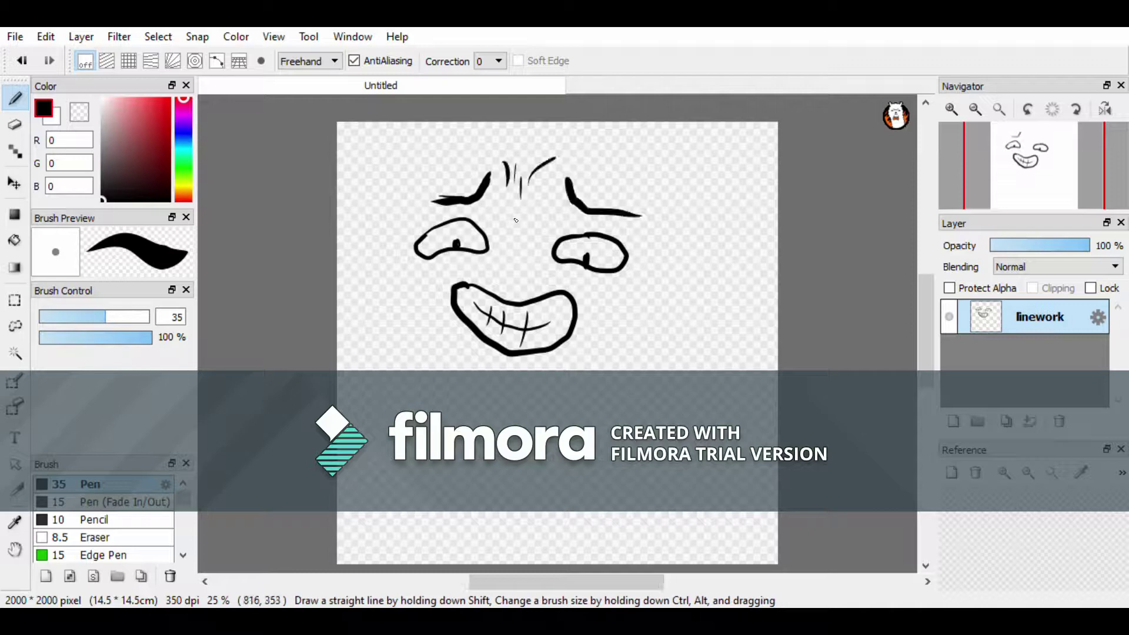
- Erase stray strokes around the cartoon face's cheeks and eyes
key(e)
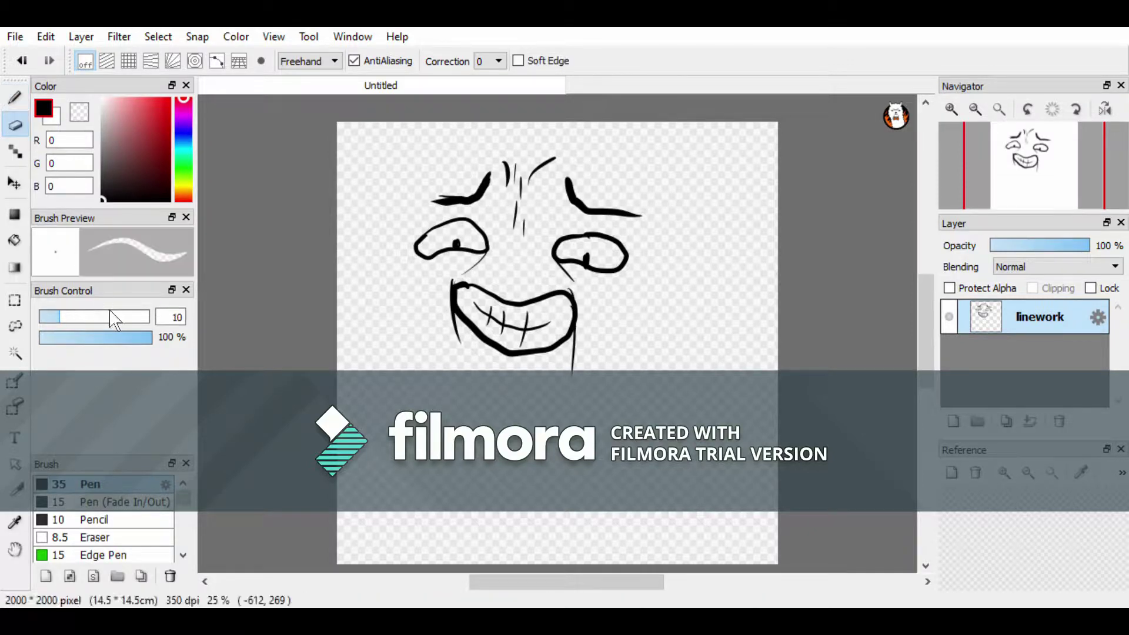
drag(464, 285, 605, 260)
key(b)
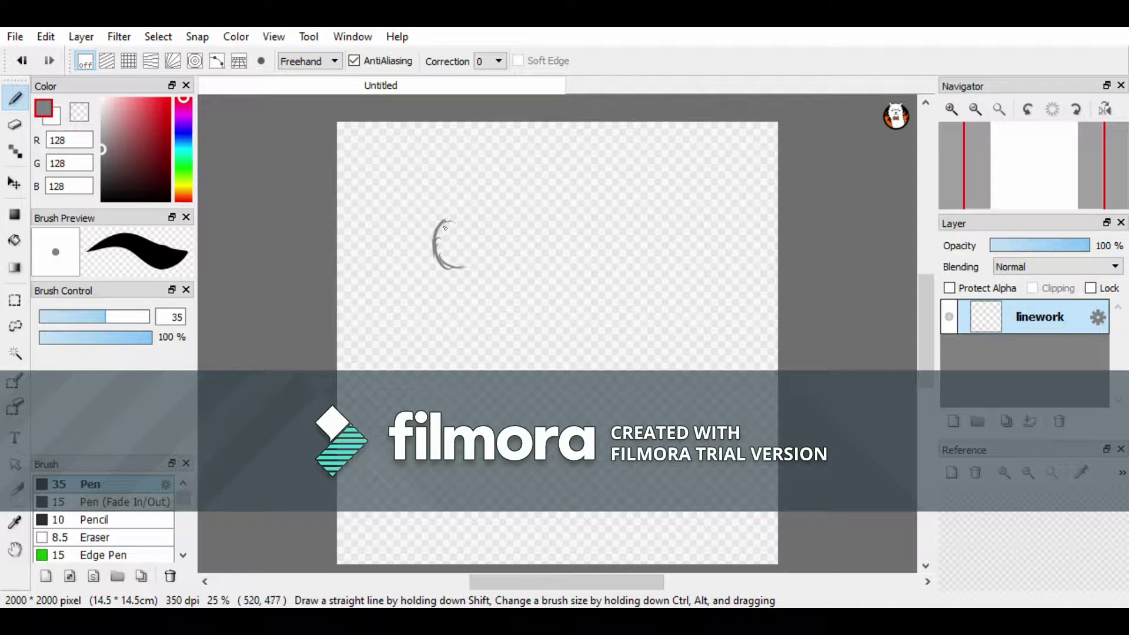
- Sketch the standing figure's neck, spine line and torso sides below the head circle with the grey 35 px pen
scroll(484, 241, up, 2)
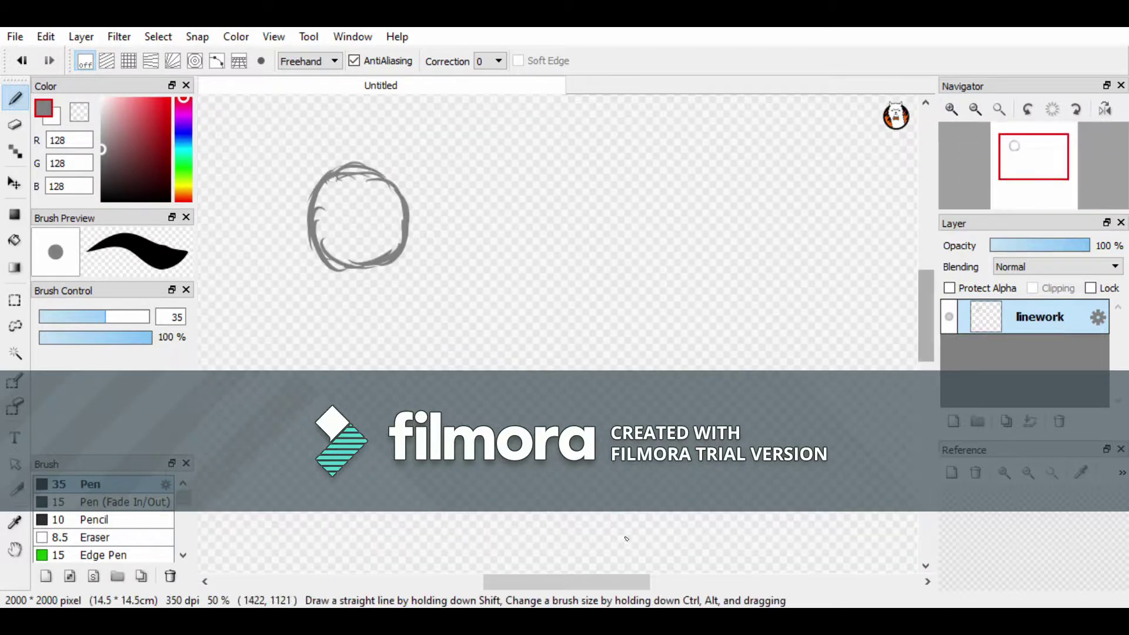
drag(483, 316, 491, 314)
scroll(824, 305, down, 3)
drag(488, 245, 501, 394)
drag(456, 300, 470, 384)
drag(526, 263, 540, 364)
scroll(540, 342, down, 3)
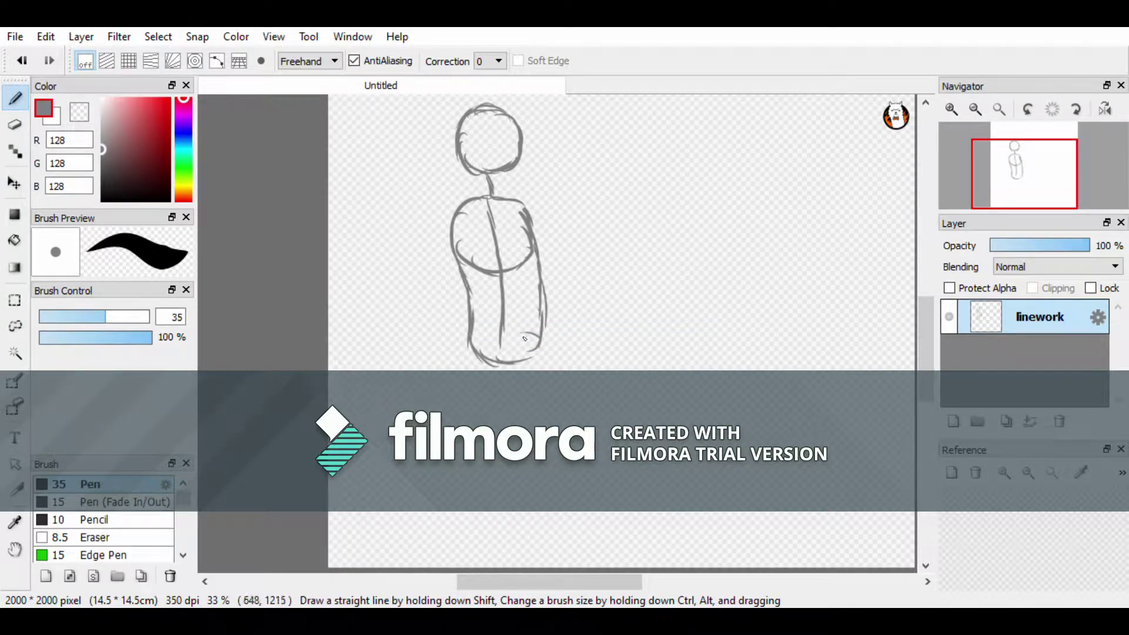
- Sketch the hip curve at the base of the torso and round joints at both shoulders
drag(493, 353, 474, 332)
drag(518, 206, 543, 244)
drag(471, 202, 447, 229)
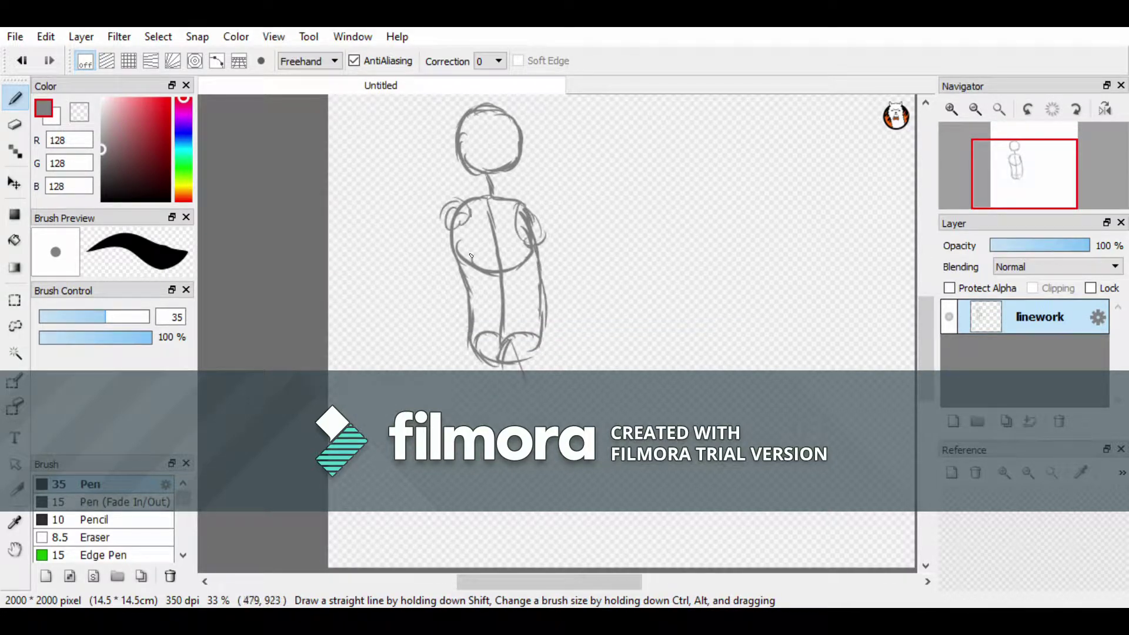
- Sketch both legs as single lines with knee circles, running from the hips to the canvas's lower edge
scroll(479, 283, down, 4)
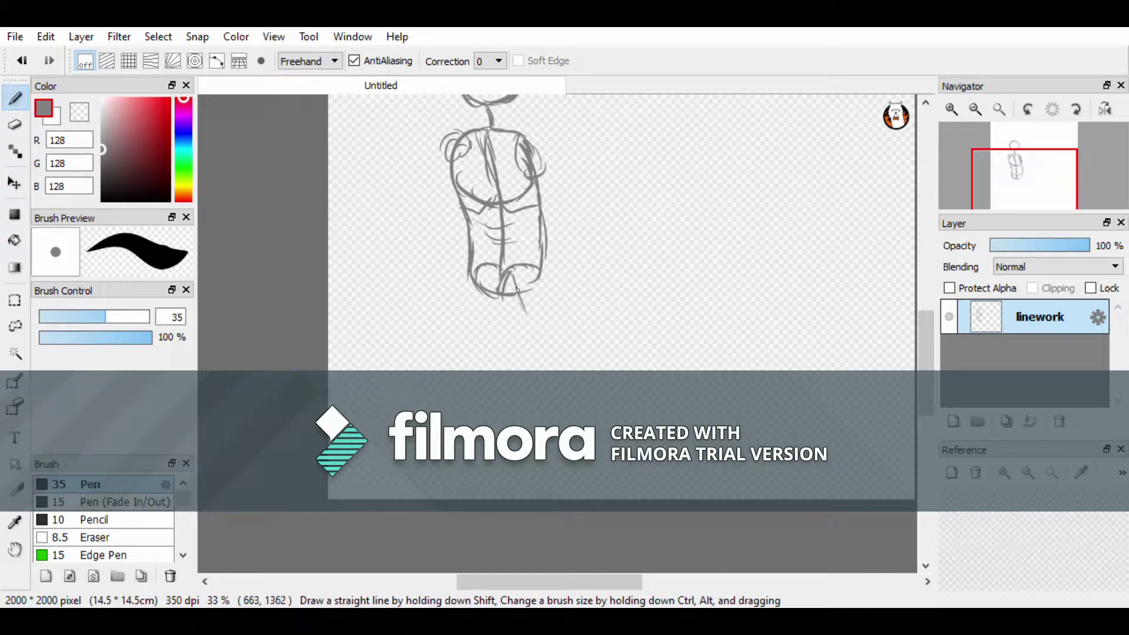
drag(514, 304, 537, 404)
drag(492, 279, 469, 499)
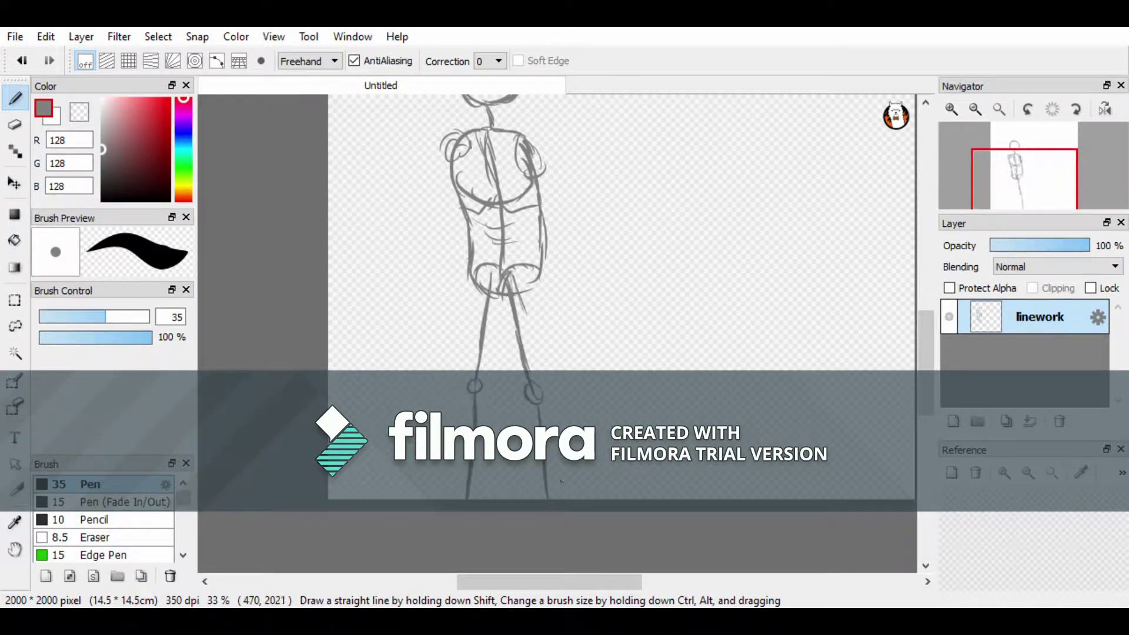
- Sketch one arm hanging down beside the torso and the other reaching outward, redoing the first attempt at the reaching arm
scroll(499, 352, up, 8)
drag(529, 294, 582, 394)
key(ctrl+z)
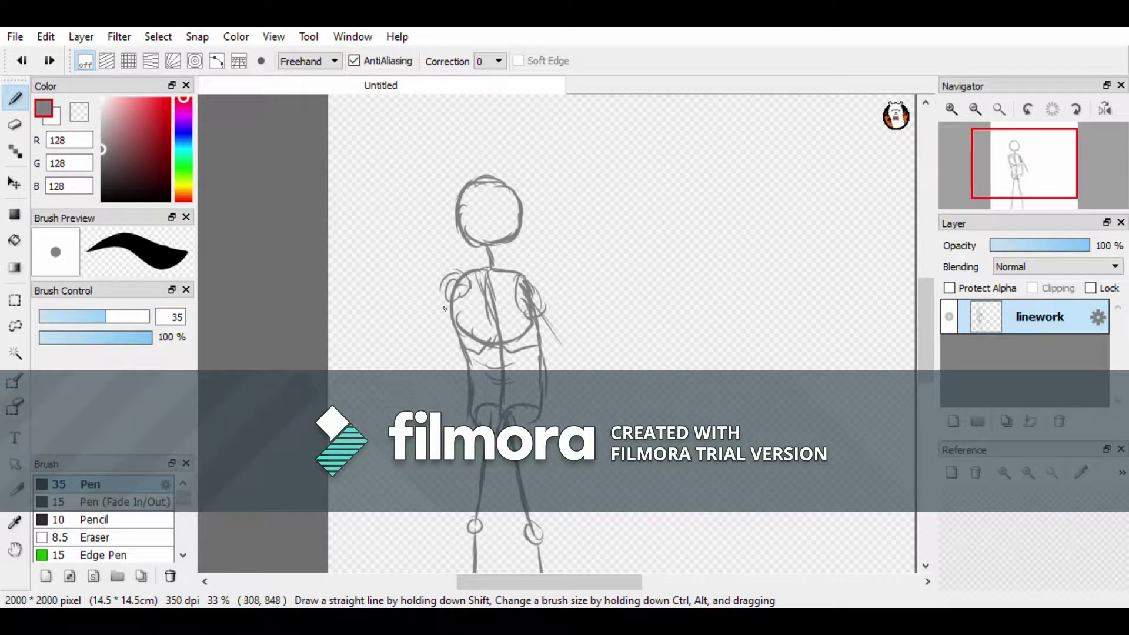
mouse_move(453, 286)
mouse_down()
mouse_move(428, 376)
mouse_move(378, 444)
mouse_up()
mouse_move(532, 294)
mouse_down()
mouse_move(612, 363)
mouse_move(545, 300)
mouse_move(574, 330)
mouse_move(612, 282)
mouse_move(620, 353)
mouse_up()
- Sketch a second, bent-over figure at the end of the first figure's outstretched arm
scroll(615, 363, right, 3)
scroll(620, 353, down, 2)
mouse_move(617, 311)
mouse_down()
mouse_move(670, 358)
mouse_move(623, 409)
mouse_up()
drag(661, 359, 646, 424)
scroll(682, 411, up, 2)
mouse_move(681, 388)
mouse_down()
mouse_move(676, 482)
mouse_move(639, 400)
mouse_up()
- Draw a dark red oval on the standing figure's chest
scroll(639, 400, up, 3)
scroll(529, 294, left, 3)
click(167, 112)
drag(459, 317, 456, 321)
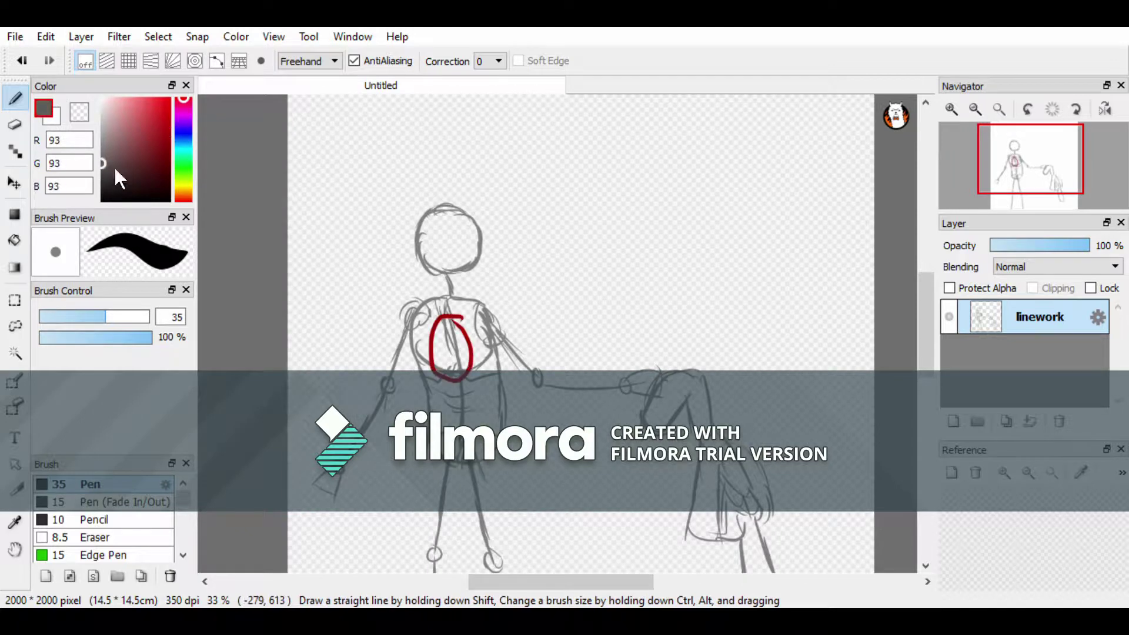
- Switch back to grey (115, 115, 115) and sketch crossed face guidelines on the head with a direction arrow beside it
click(102, 155)
scroll(560, 240, down, 6)
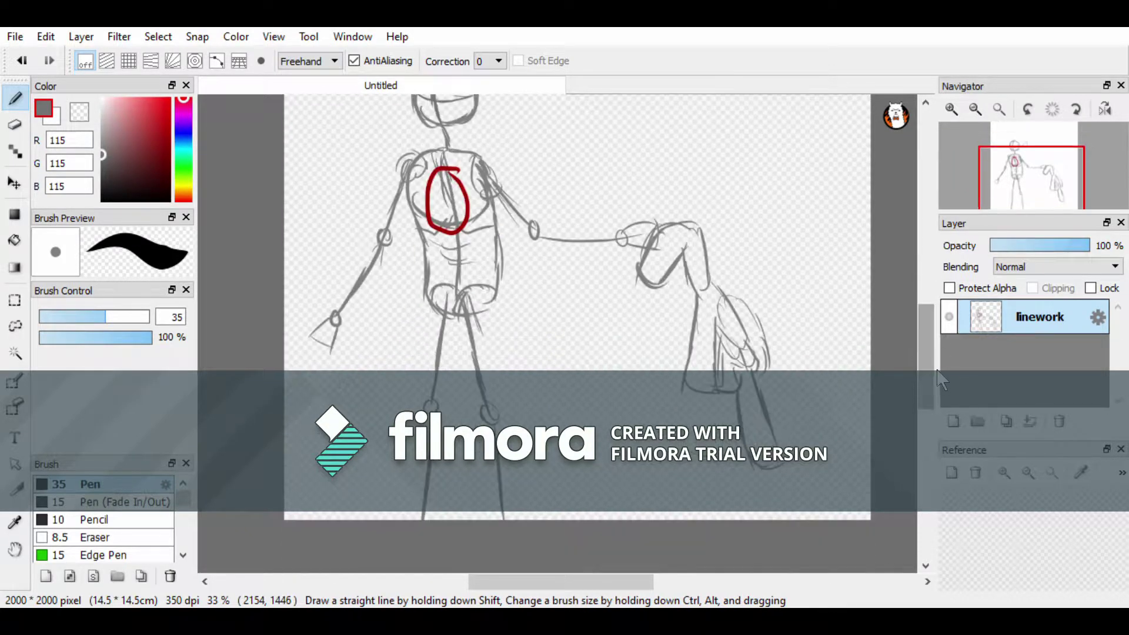
scroll(560, 240, up, 4)
- Add a layer named trace above linework and set up a near-black (3, 3, 3) pen at size 24
click(953, 420)
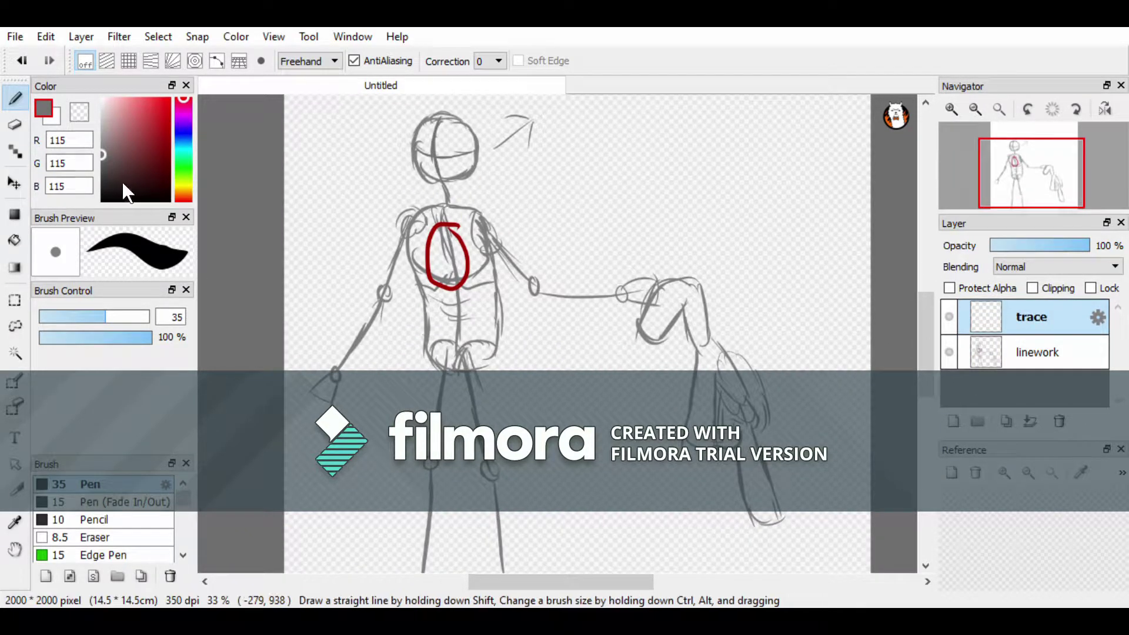
click(103, 199)
scroll(330, 117, up, 2)
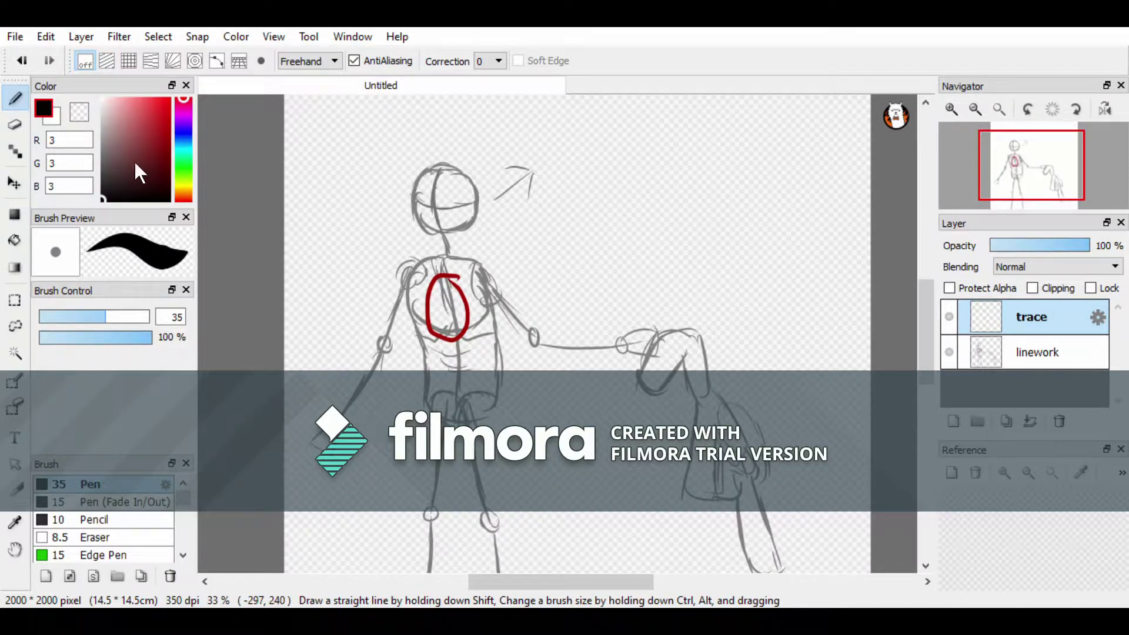
scroll(412, 294, up, 2)
scroll(367, 261, up, 1)
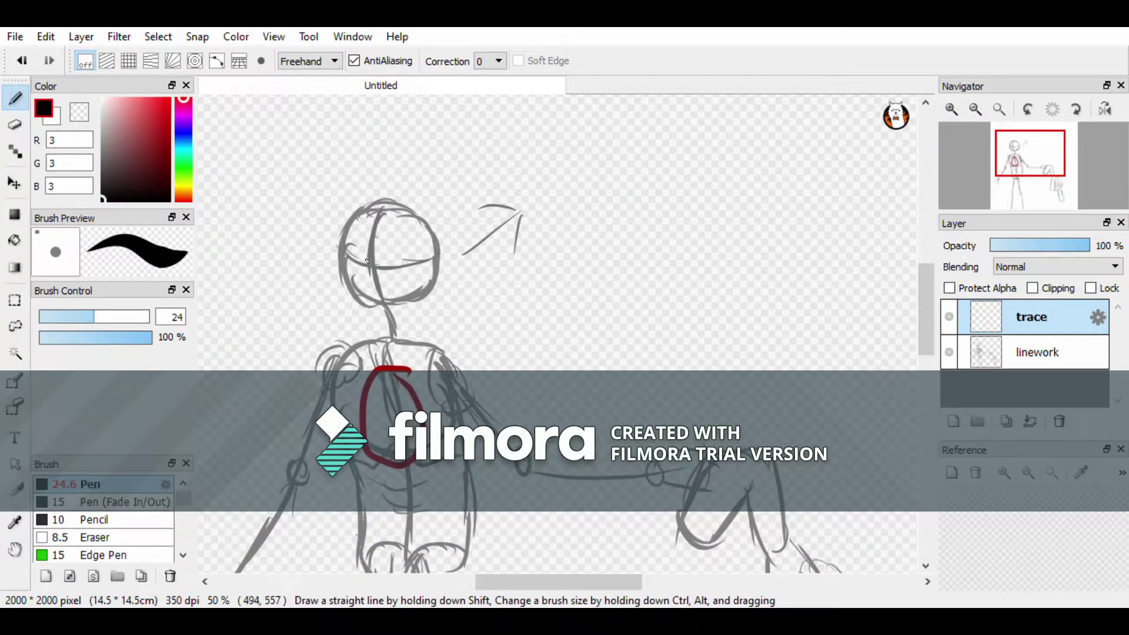
mouse_move(563, 228)
mouse_down()
mouse_move(565, 265)
mouse_move(580, 264)
mouse_up()
drag(593, 252, 595, 265)
drag(602, 247, 603, 265)
drag(615, 267, 627, 245)
drag(638, 222, 645, 246)
key(ctrl+z)
key(ctrl+z)
key(ctrl+z)
key(ctrl+z)
key(ctrl+z)
key(ctrl+z)
- Ink the standing figure's jawline on the trace layer and erase the excess chin strokes to reshape it
mouse_move(478, 255)
mouse_down()
mouse_move(571, 263)
mouse_move(571, 283)
mouse_up()
scroll(872, 305, up, 1)
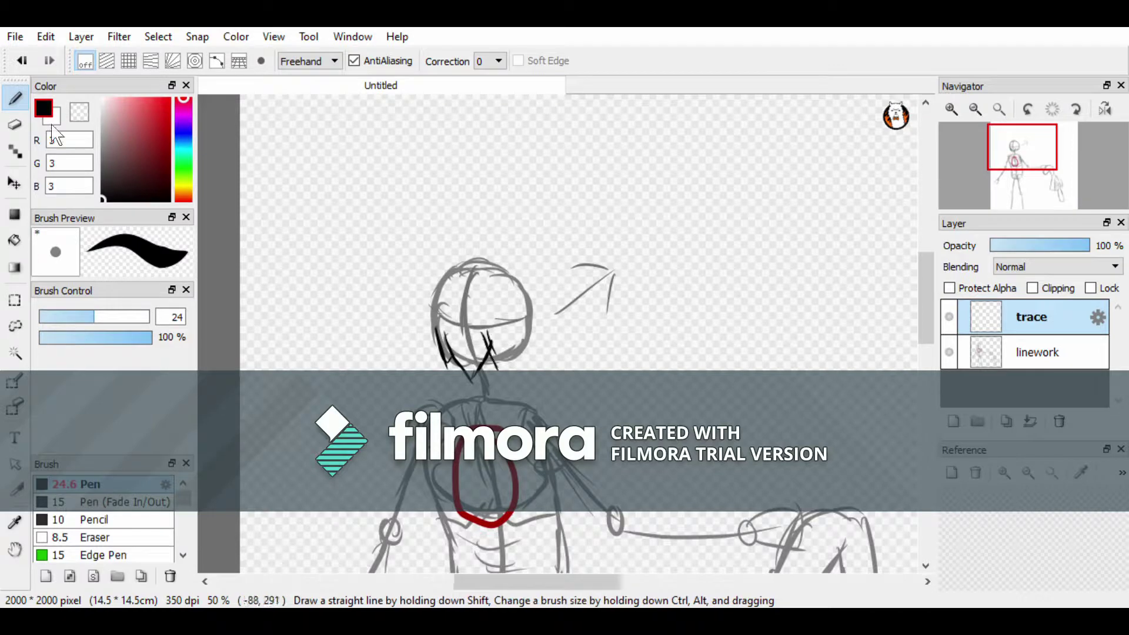
key(e)
drag(449, 341, 441, 367)
key(b)
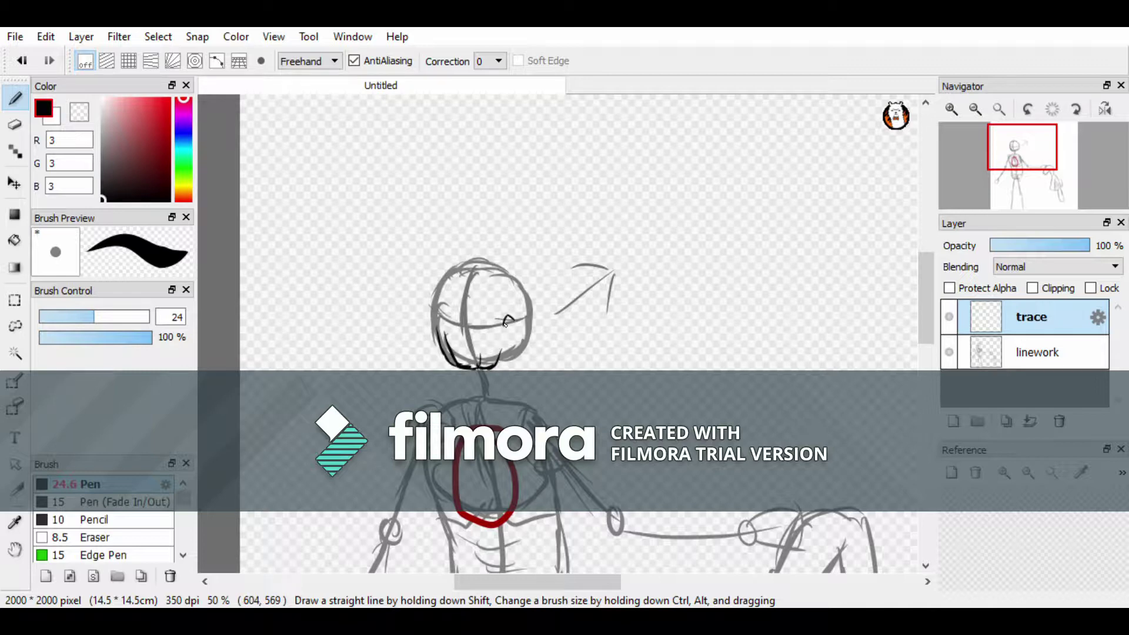
- Ink the standing figure's spiky hair, plus the neck and chest lines beneath the head
drag(470, 254, 499, 266)
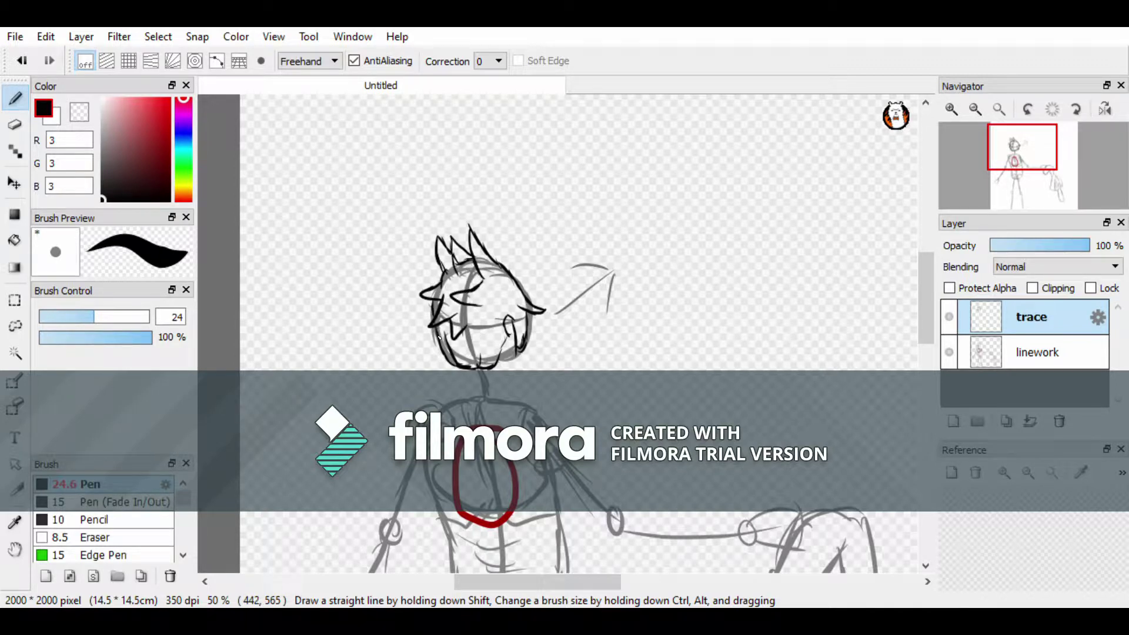
scroll(520, 275, down, 2)
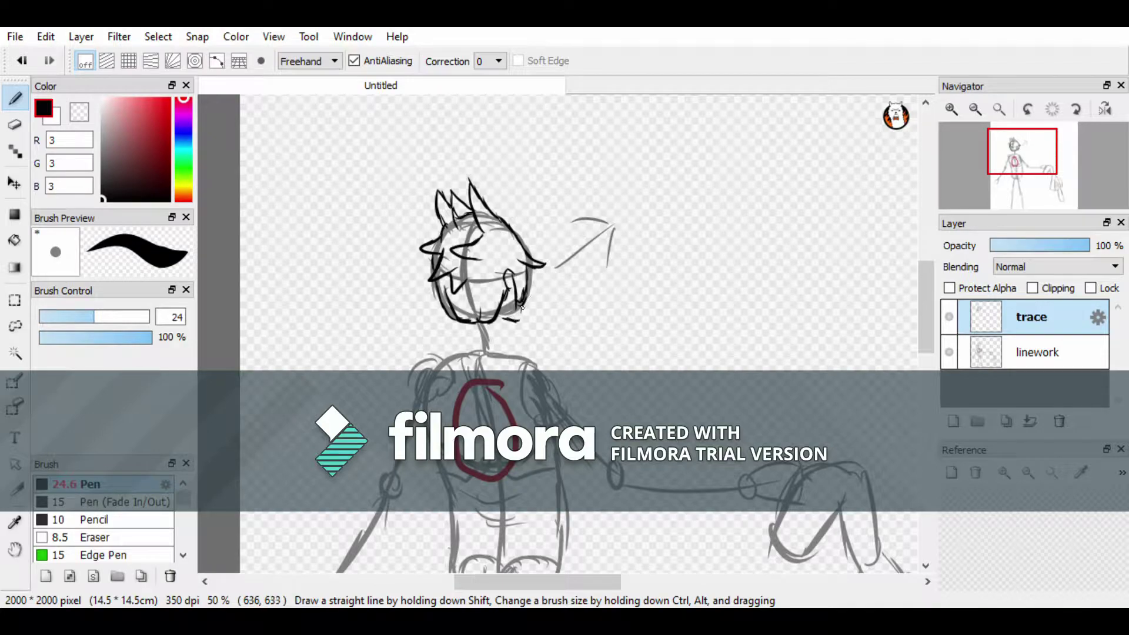
scroll(524, 284, down, 3)
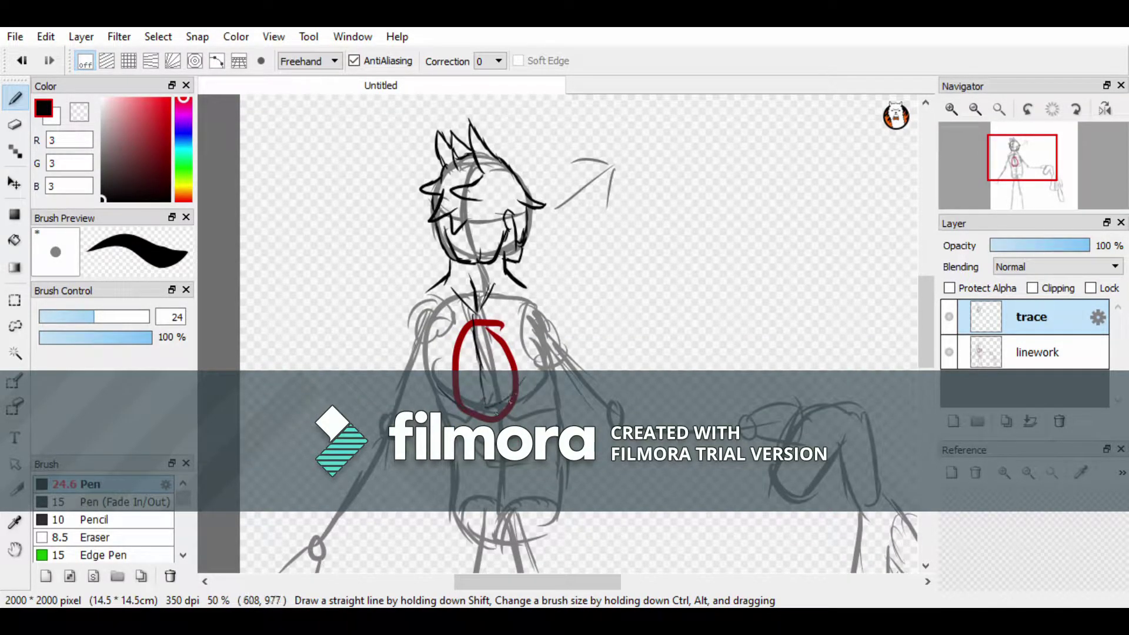
scroll(505, 329, down, 2)
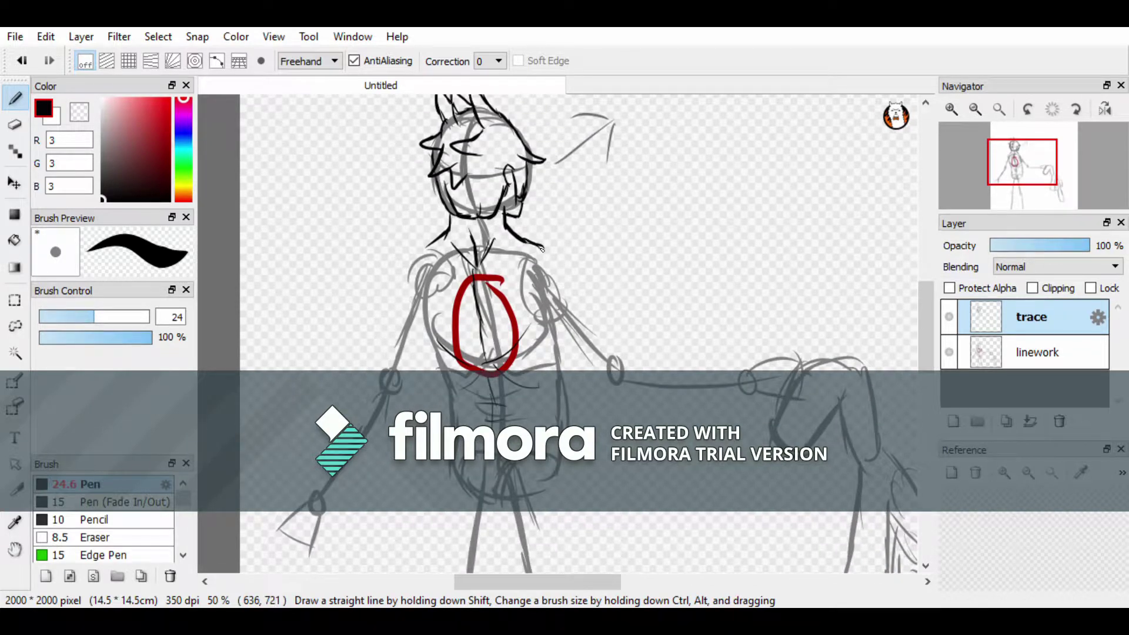
- Ink the shoulder and the upper and lower contours of the outstretched upper arm
mouse_move(550, 248)
mouse_down()
mouse_move(584, 294)
mouse_move(558, 324)
mouse_move(634, 346)
mouse_up()
drag(534, 326, 588, 378)
drag(583, 375, 634, 407)
scroll(633, 408, right, 2)
drag(554, 344, 650, 372)
mouse_move(558, 410)
mouse_down()
mouse_move(650, 400)
mouse_move(669, 370)
mouse_move(647, 360)
mouse_move(657, 362)
mouse_up()
key(ctrl+z)
key(ctrl+z)
key(ctrl+z)
key(ctrl+z)
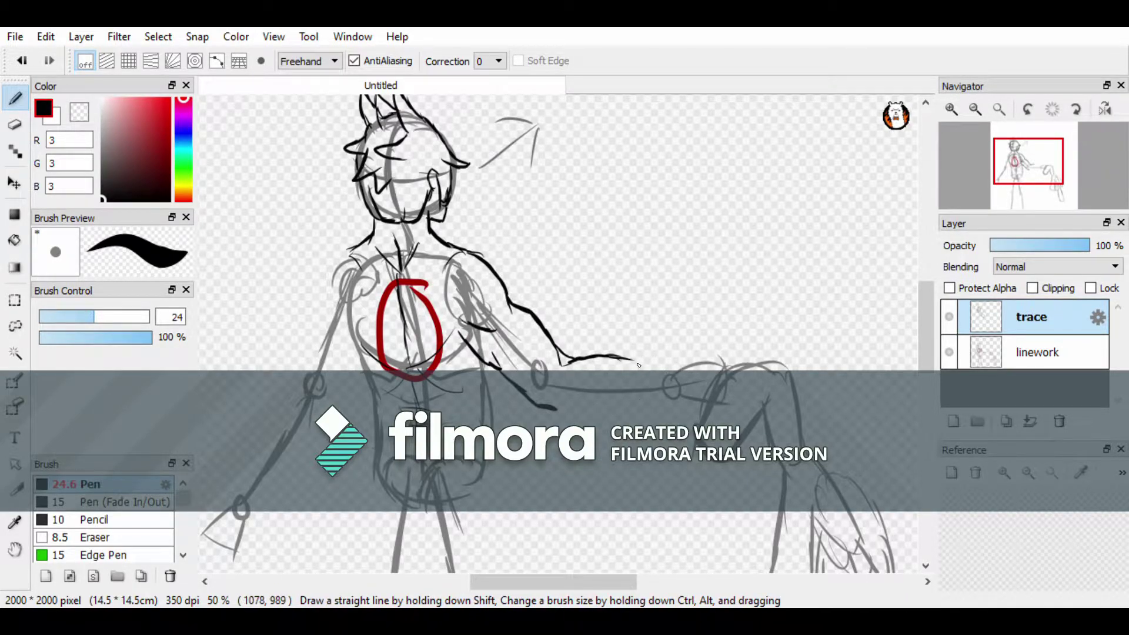
- Ink the outstretched arm's hand gripping the second figure and clean up the wrist lines
scroll(638, 374, up, 1)
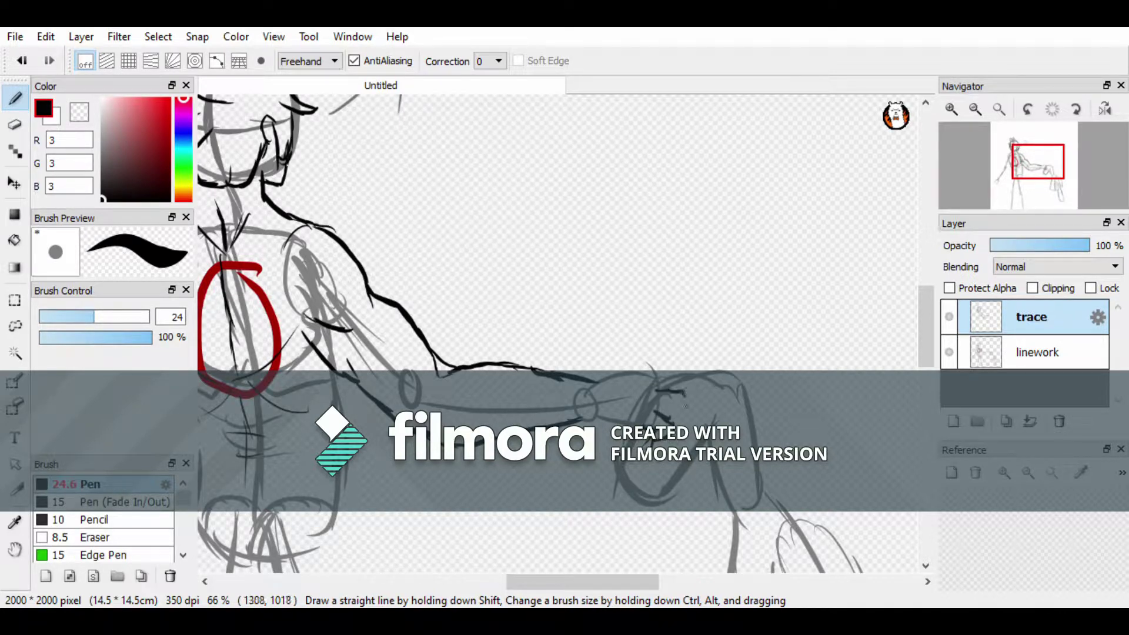
drag(674, 411, 685, 425)
drag(661, 366, 635, 372)
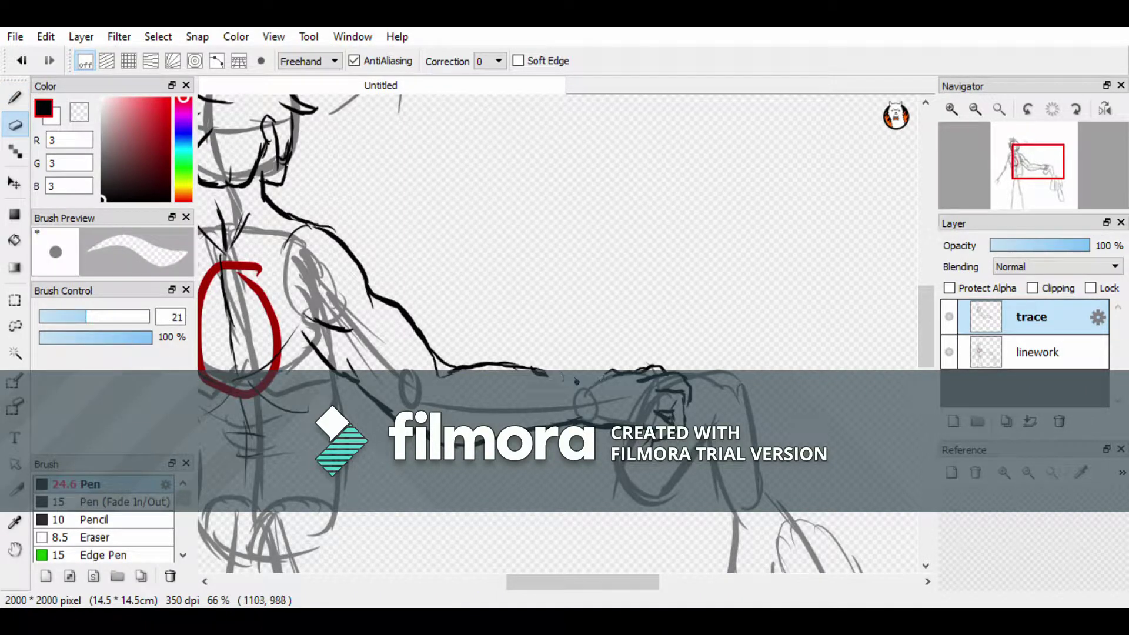
key(ctrl+plus)
mouse_move(637, 385)
mouse_down()
mouse_move(522, 391)
mouse_move(541, 390)
mouse_up()
- Ink the standing figure's torso sides down to a curved waistline
scroll(667, 402, left, 10)
drag(419, 200, 426, 353)
scroll(536, 226, left, 5)
drag(544, 188, 539, 491)
scroll(539, 491, right, 7)
drag(401, 465, 408, 515)
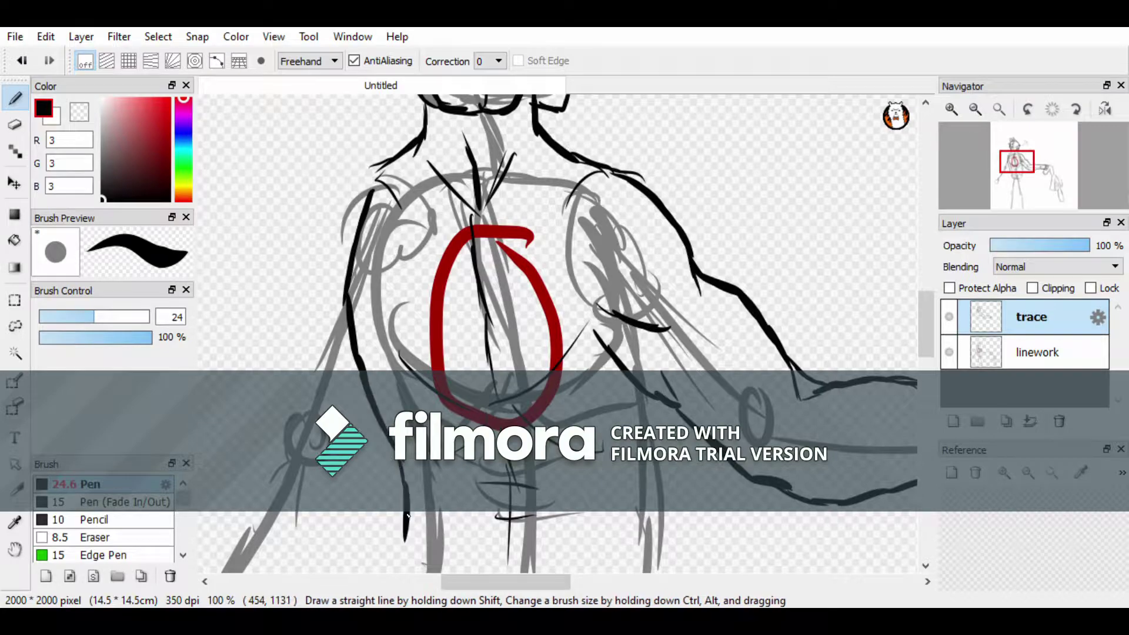
scroll(408, 515, down, 3)
scroll(583, 353, down, 2)
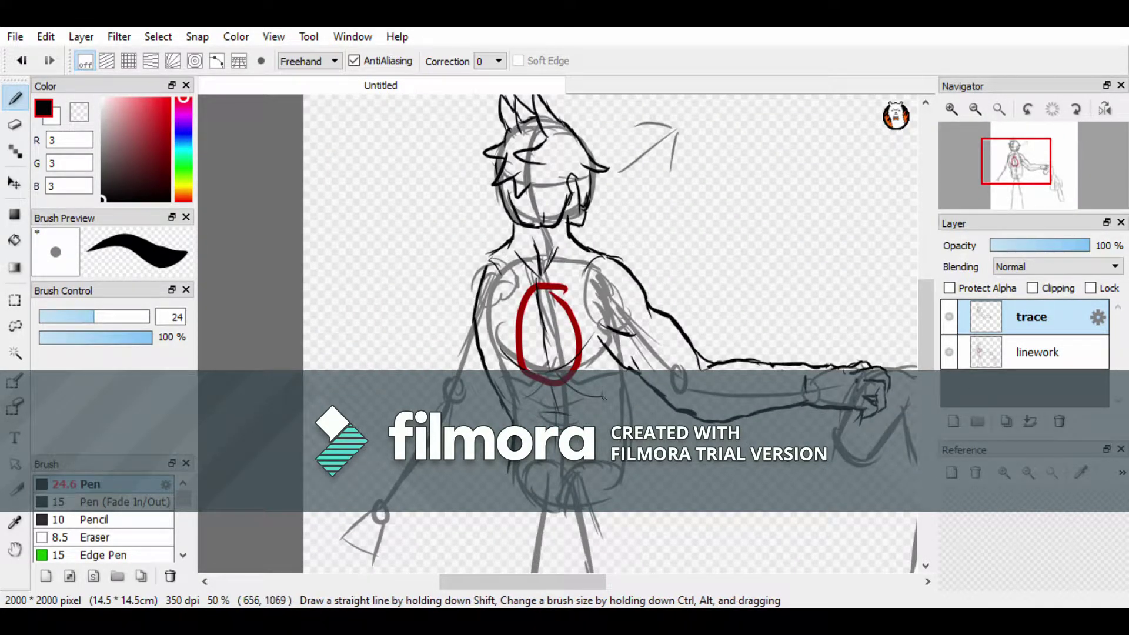
scroll(634, 442, down, 1)
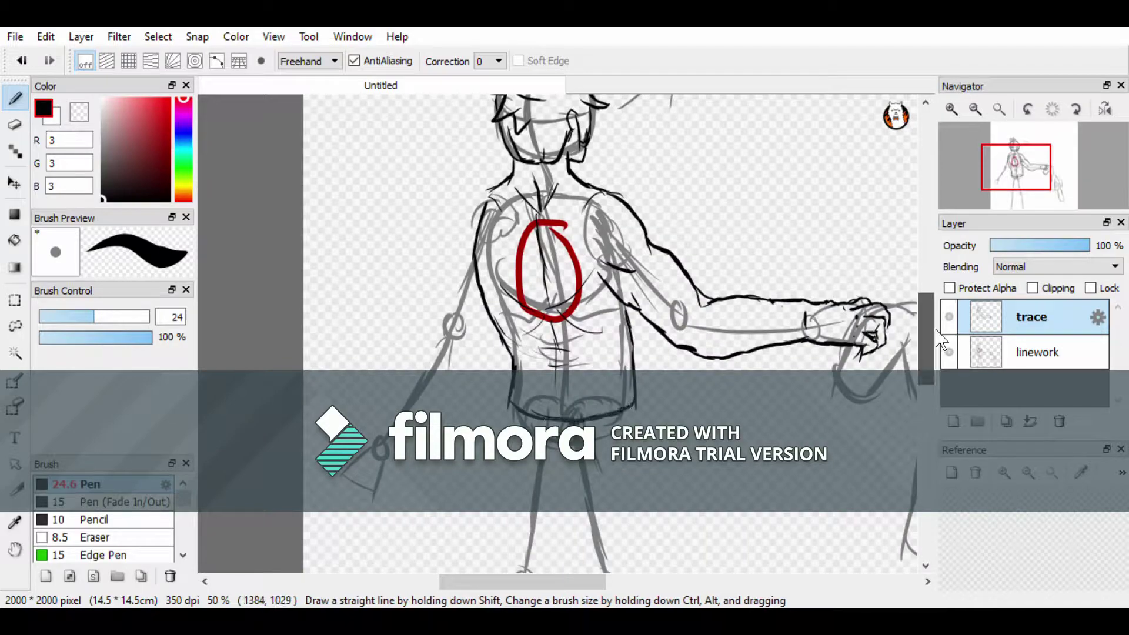
- Ink the shoulder and upper-arm contours of the standing figure's hanging arm
scroll(535, 414, up, 3)
drag(488, 579, 480, 580)
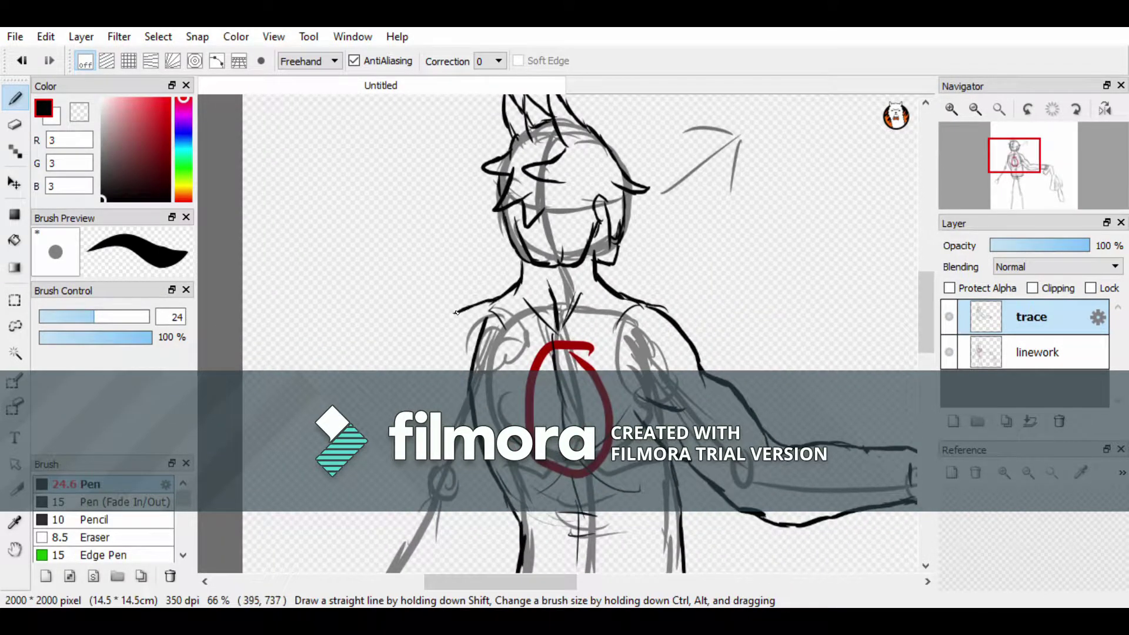
scroll(447, 393, up, 2)
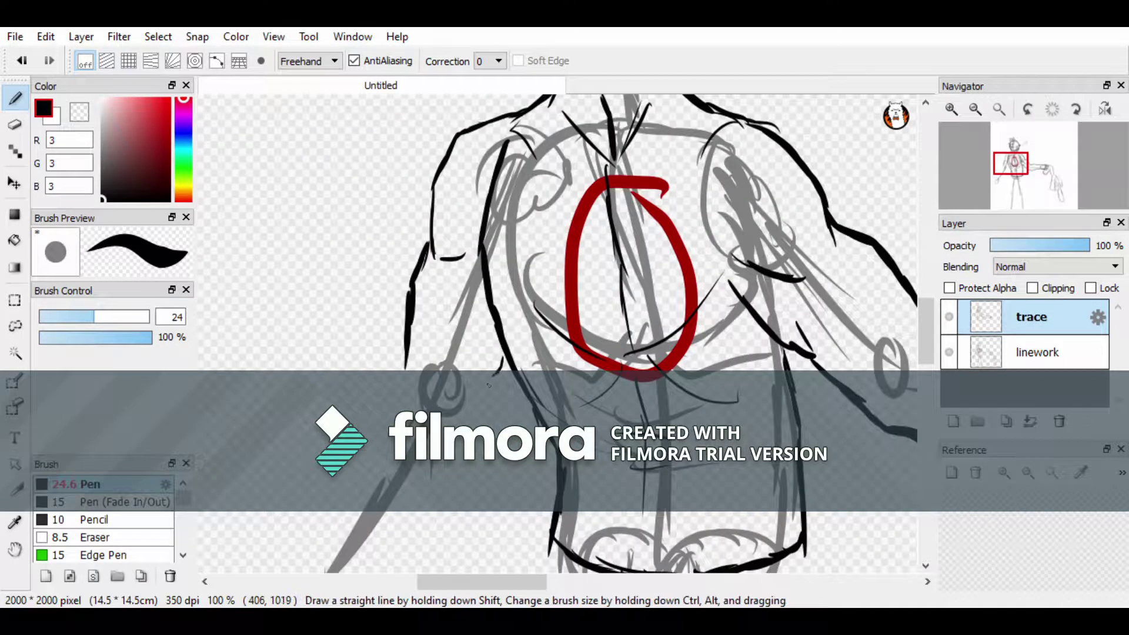
drag(462, 392, 431, 316)
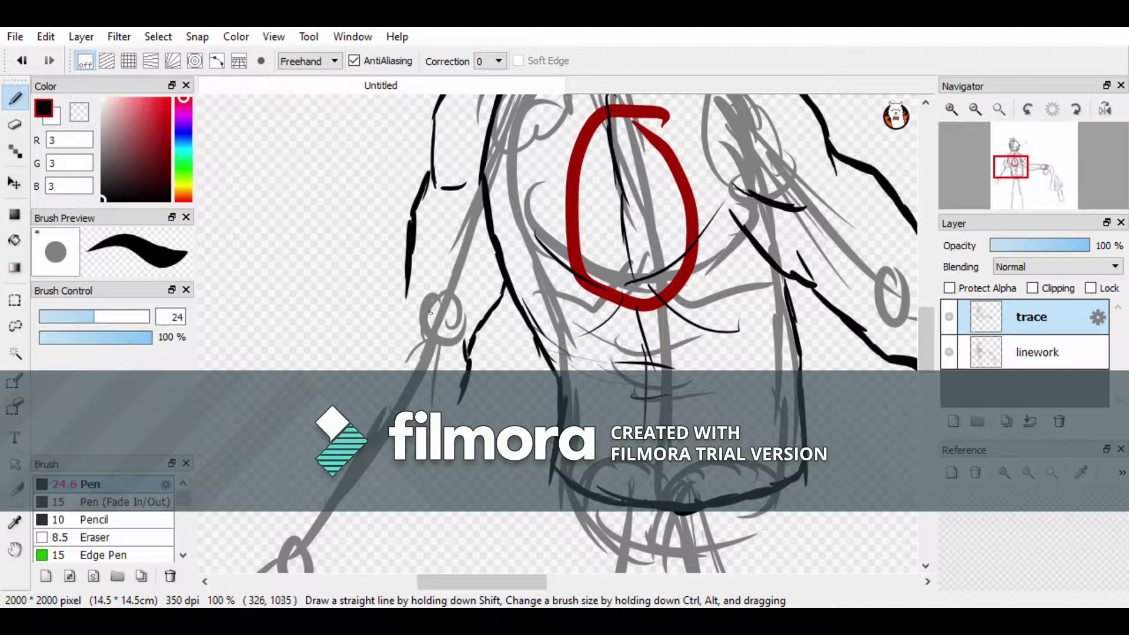
- Ink the outer and inner forearm contours of the hanging arm down towards the wrist
mouse_move(393, 320)
mouse_down()
mouse_move(327, 408)
mouse_move(295, 495)
mouse_up()
scroll(295, 496, down, 1)
mouse_move(459, 321)
mouse_down()
mouse_move(452, 368)
mouse_move(370, 440)
mouse_up()
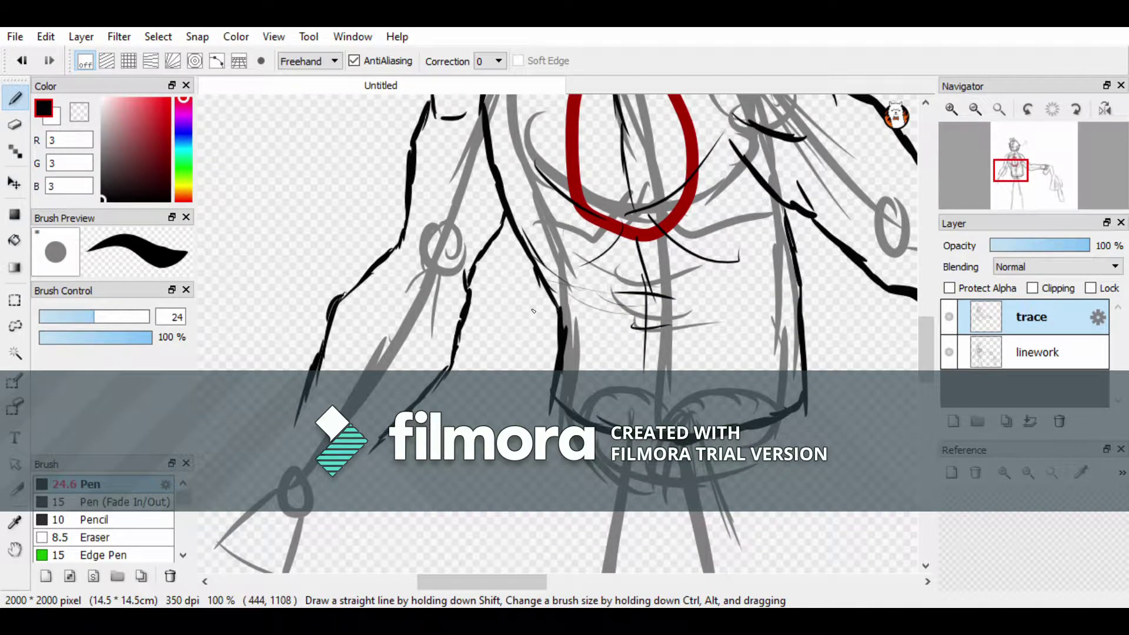
scroll(559, 329, down, 1)
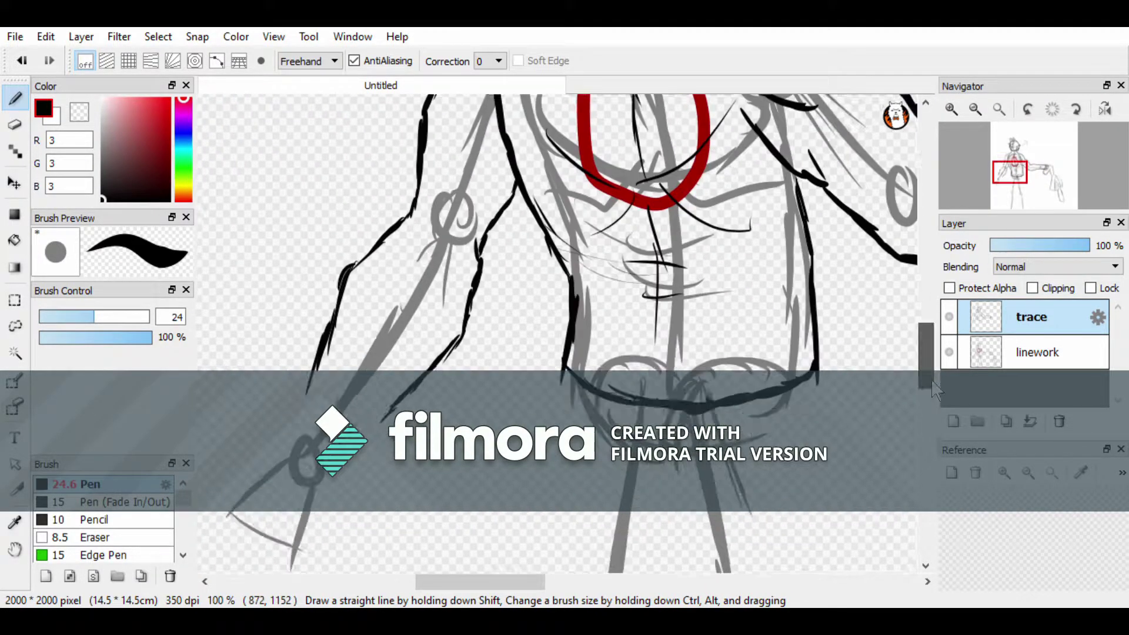
scroll(559, 329, left, 1)
drag(549, 259, 432, 385)
- Ink the thumb and fingers of the standing figure's hanging hand below the wrist
scroll(444, 356, down, 1)
scroll(444, 357, left, 1)
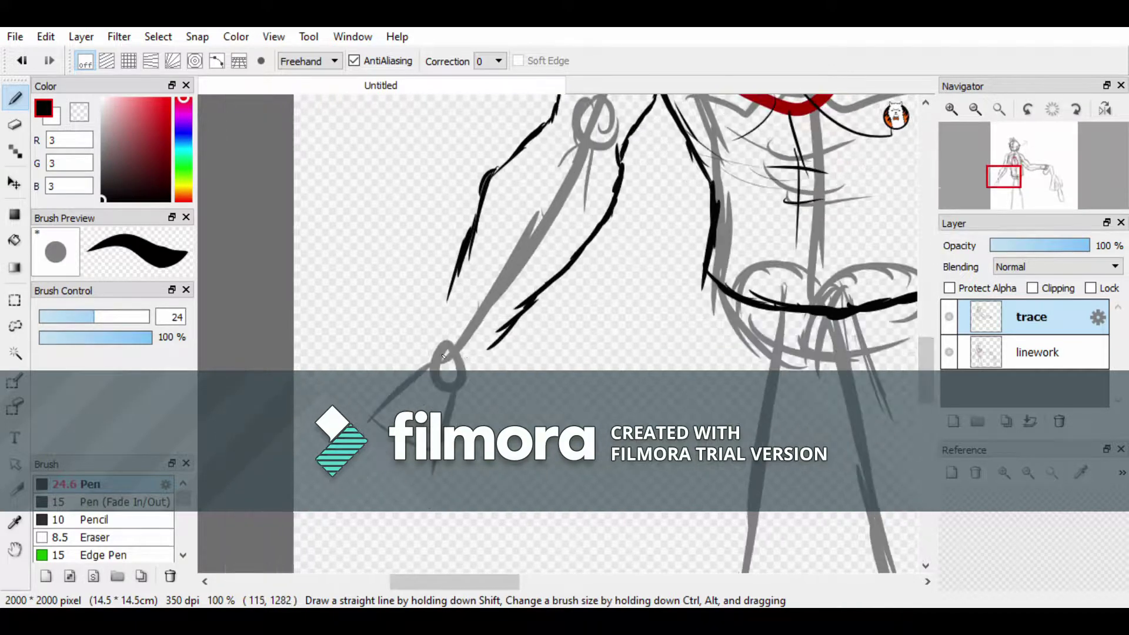
drag(483, 500, 491, 487)
drag(385, 447, 423, 528)
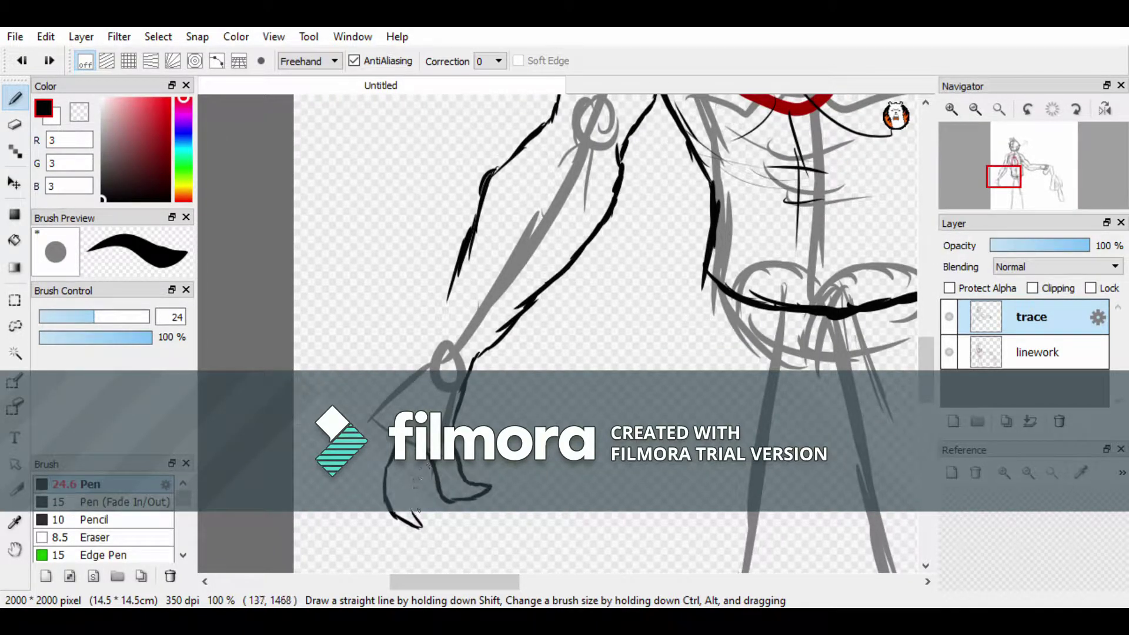
drag(430, 467, 392, 510)
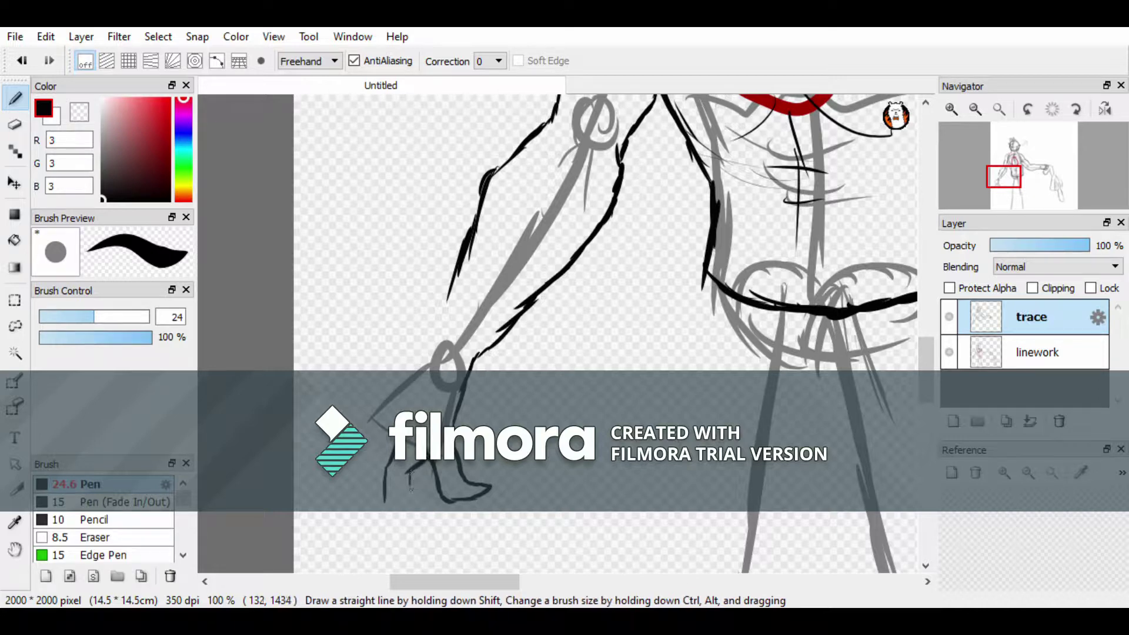
drag(422, 537, 404, 532)
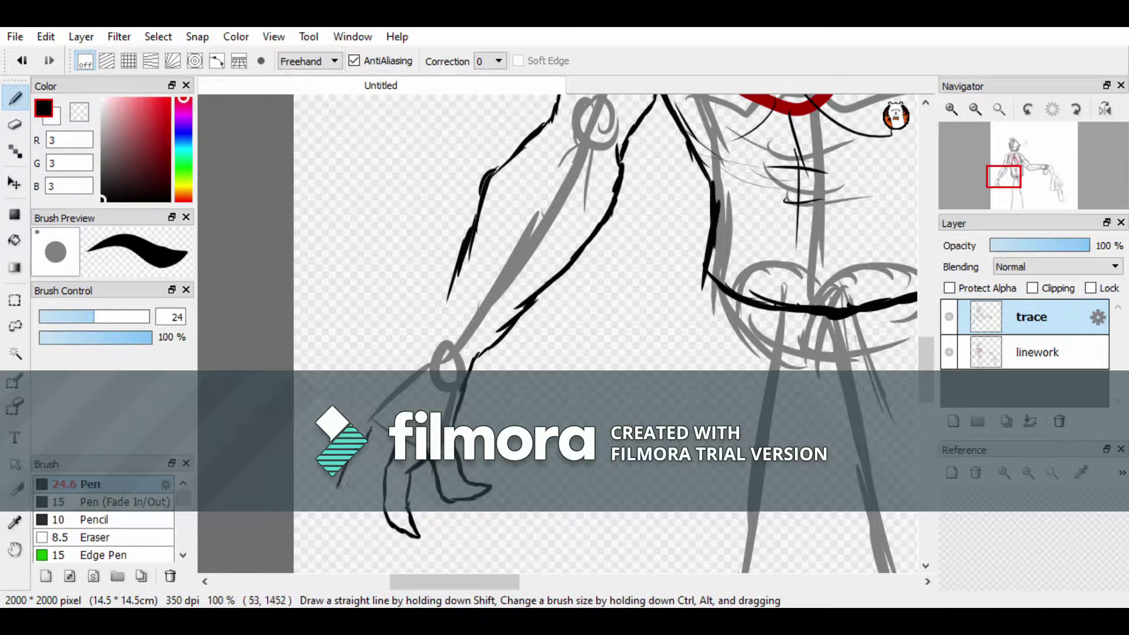
- Ink the back of the hanging hand and join its wrist line to the outer forearm contour
scroll(353, 506, up, 2)
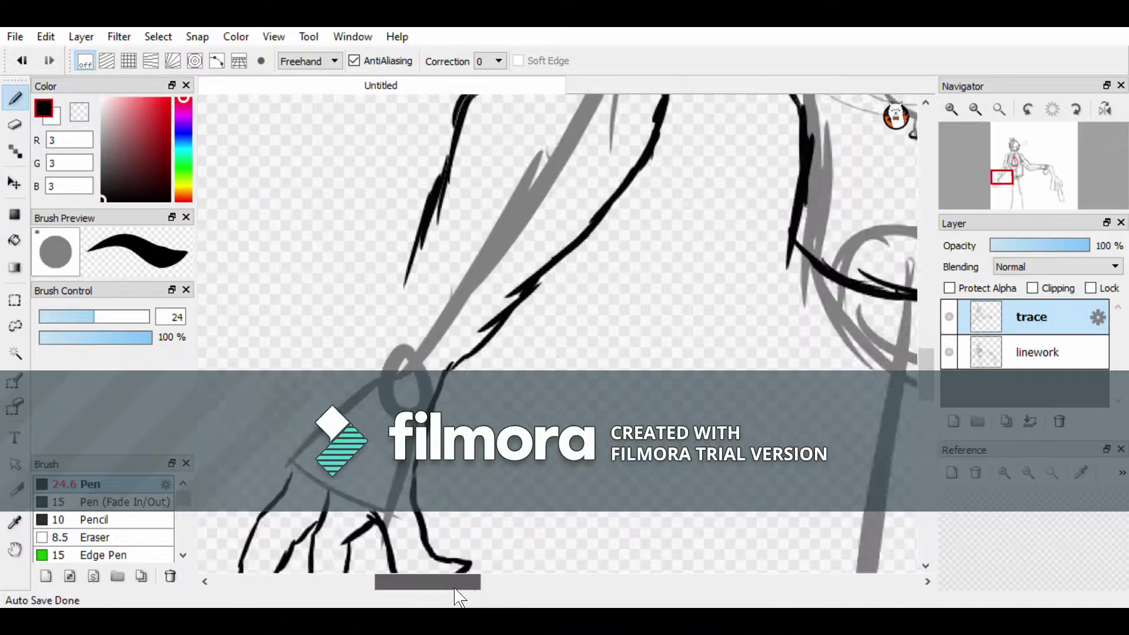
drag(440, 369, 379, 417)
scroll(388, 447, up, 2)
mouse_move(565, 242)
mouse_down()
mouse_move(454, 366)
mouse_move(459, 390)
mouse_up()
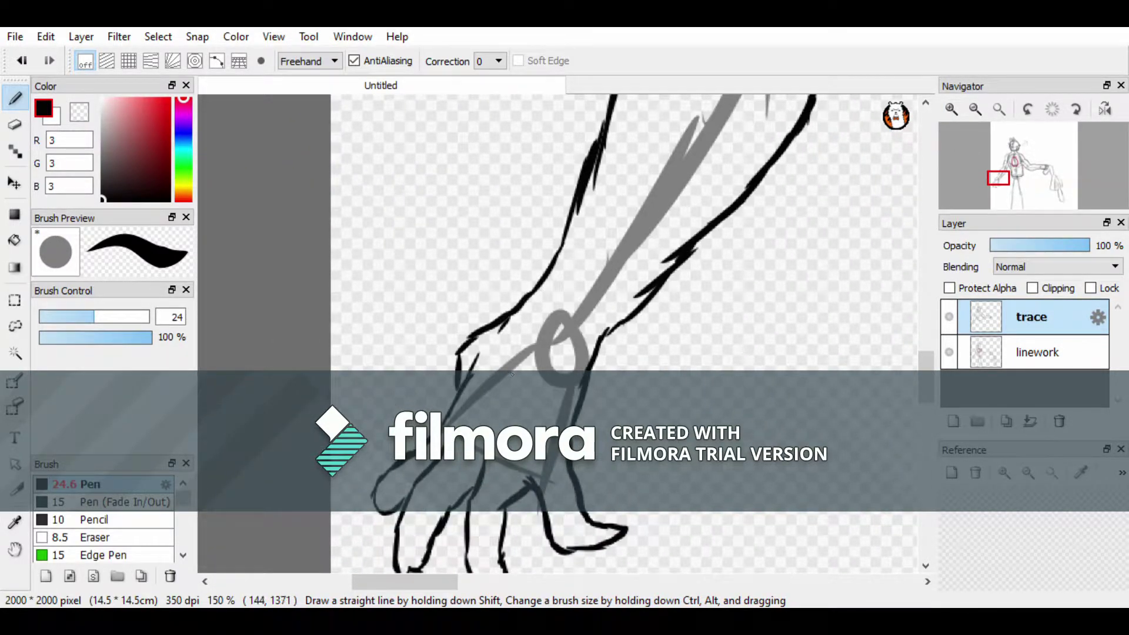
mouse_move(998, 178)
mouse_down()
mouse_move(1017, 156)
mouse_move(1013, 176)
mouse_up()
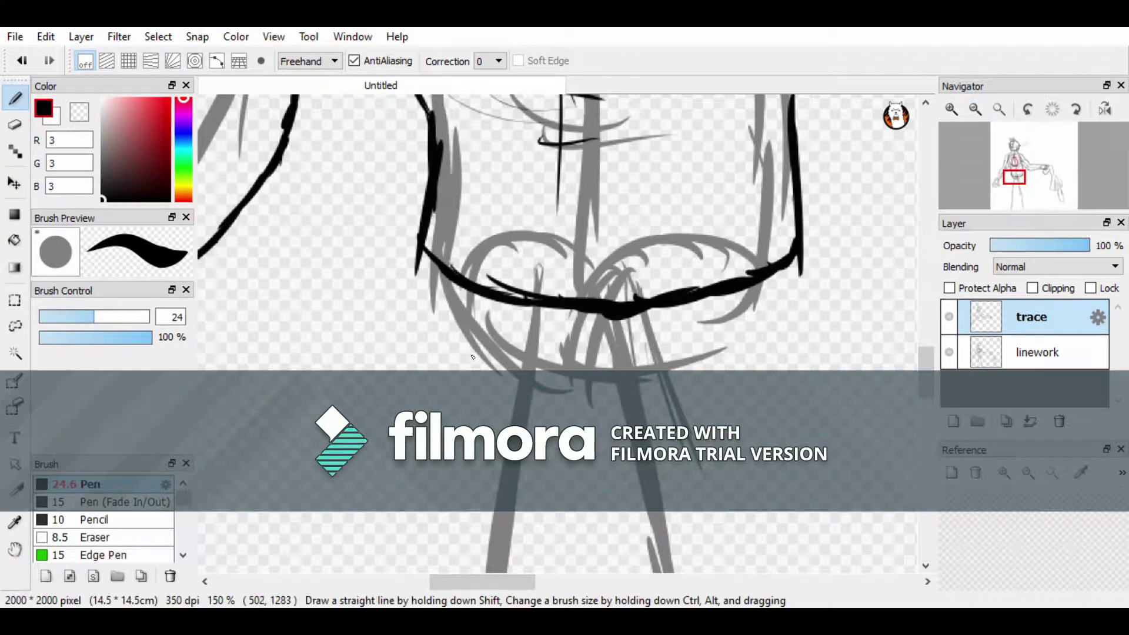
drag(395, 325, 417, 363)
drag(459, 327, 454, 367)
drag(516, 347, 550, 380)
mouse_move(638, 347)
mouse_down()
mouse_move(653, 396)
mouse_move(758, 369)
mouse_up()
drag(547, 465, 606, 482)
key(ctrl+z)
key(ctrl+z)
key(ctrl+z)
key(ctrl+z)
key(ctrl+z)
key(ctrl+z)
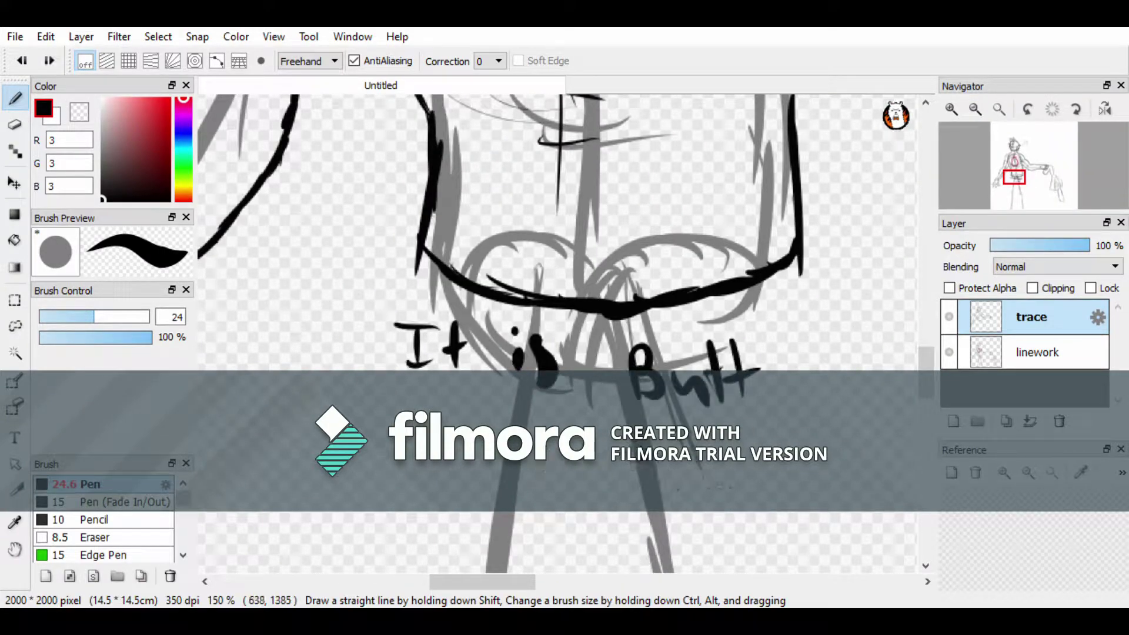
scroll(559, 330, down, 3)
click(976, 109)
mouse_move(707, 246)
mouse_down()
mouse_move(723, 285)
mouse_move(758, 282)
mouse_up()
mouse_move(785, 247)
mouse_down()
mouse_move(832, 288)
mouse_move(864, 287)
mouse_up()
drag(703, 323, 735, 322)
drag(753, 341, 815, 341)
drag(732, 303, 715, 343)
drag(812, 242, 703, 220)
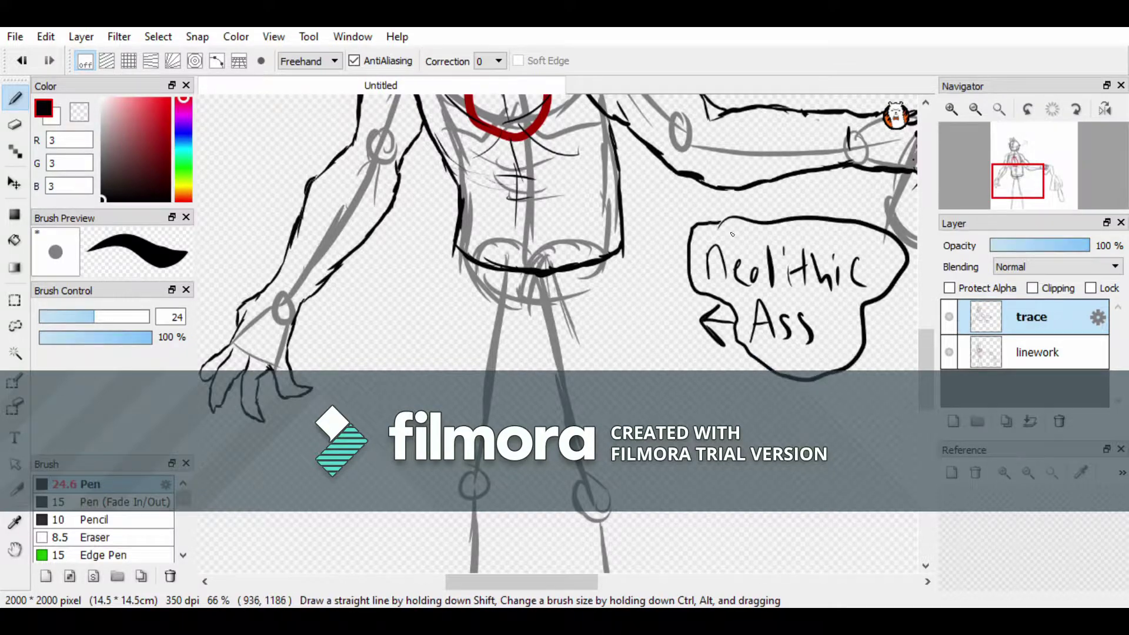
scroll(725, 372, up, 3)
drag(754, 381, 805, 388)
drag(815, 370, 838, 394)
drag(853, 362, 858, 398)
click(976, 110)
click(16, 125)
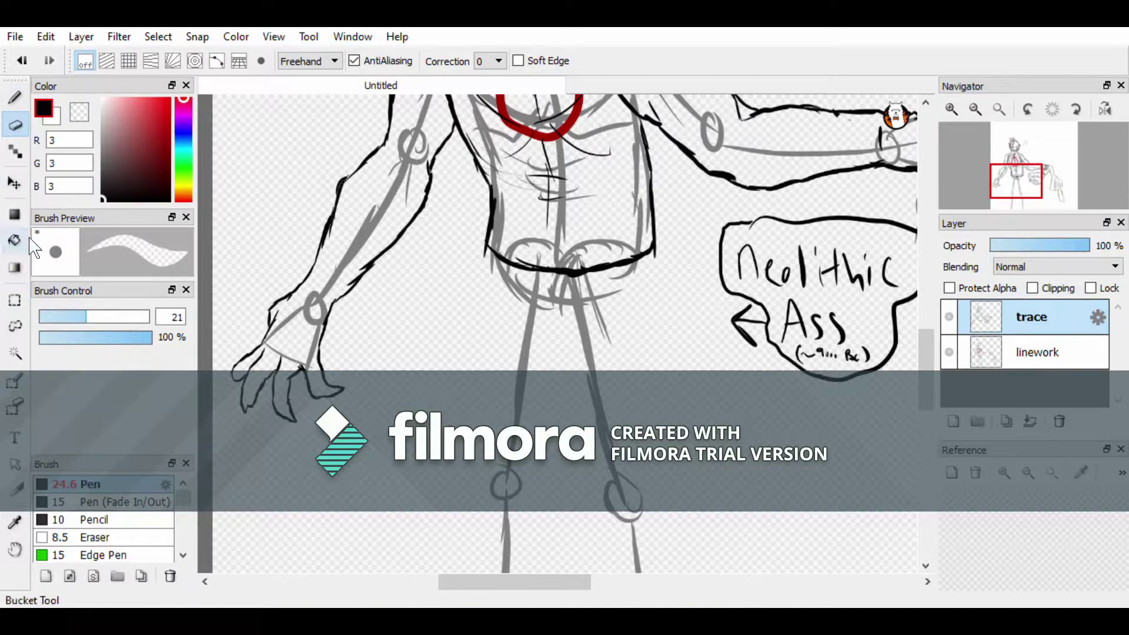
scroll(500, 264, right, 5)
mouse_move(506, 229)
mouse_down()
mouse_move(500, 280)
mouse_move(647, 352)
mouse_move(564, 329)
mouse_up()
- Ink the inner thigh line from the crotch to the knee on the outstretched-arm side, plus short hip marks
click(14, 97)
scroll(361, 182, down, 3)
scroll(361, 181, left, 3)
mouse_move(414, 204)
mouse_down()
mouse_move(409, 276)
mouse_move(426, 311)
mouse_up()
key(ctrl+z)
drag(520, 197, 518, 239)
mouse_move(504, 251)
mouse_down()
mouse_move(467, 297)
mouse_move(456, 394)
mouse_up()
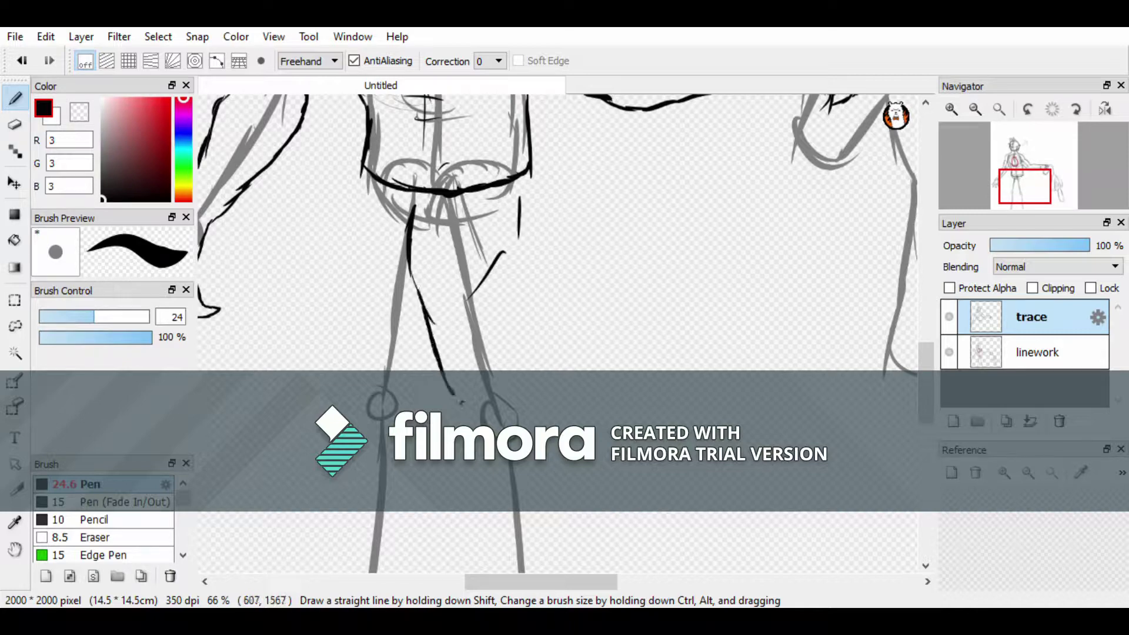
- Ink the inner shin and the outer thigh and calf contours of the leg on the outstretched-arm side
scroll(461, 400, down, 3)
mouse_move(462, 320)
mouse_down()
mouse_move(490, 356)
mouse_move(470, 427)
mouse_up()
scroll(543, 166, up, 2)
drag(532, 185, 555, 381)
scroll(556, 380, down, 3)
drag(555, 286, 563, 478)
- Ink the other leg's outer thigh and both lower-leg contours, redrawing the outer calf down to the canvas edge
scroll(563, 412, up, 3)
scroll(563, 412, left, 2)
drag(509, 197, 497, 435)
scroll(494, 445, down, 5)
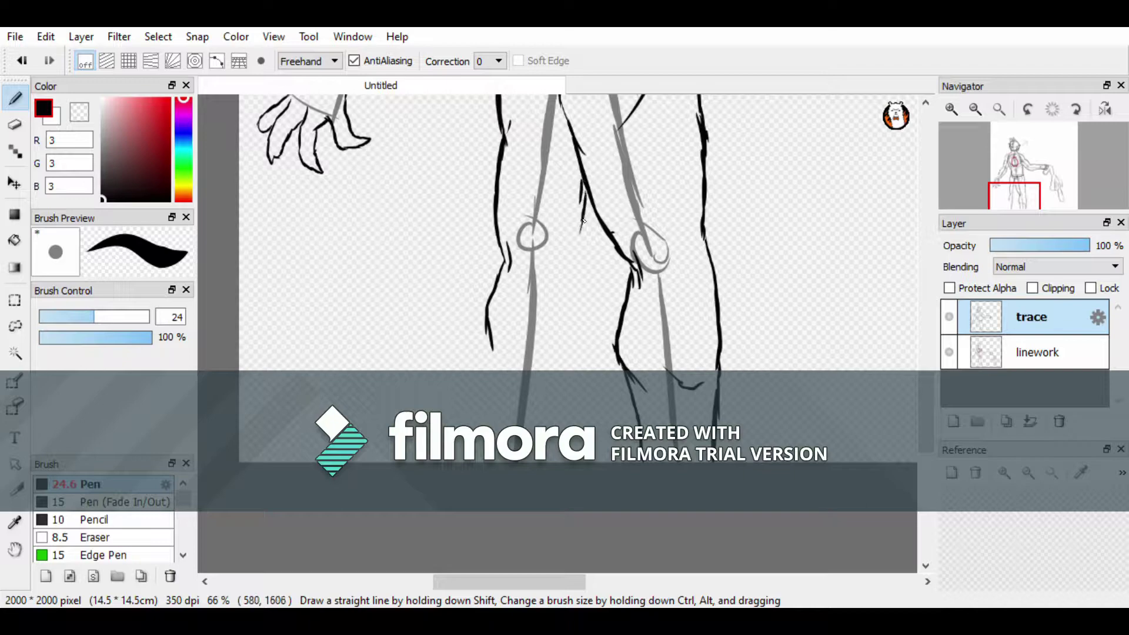
drag(568, 286, 539, 427)
click(15, 124)
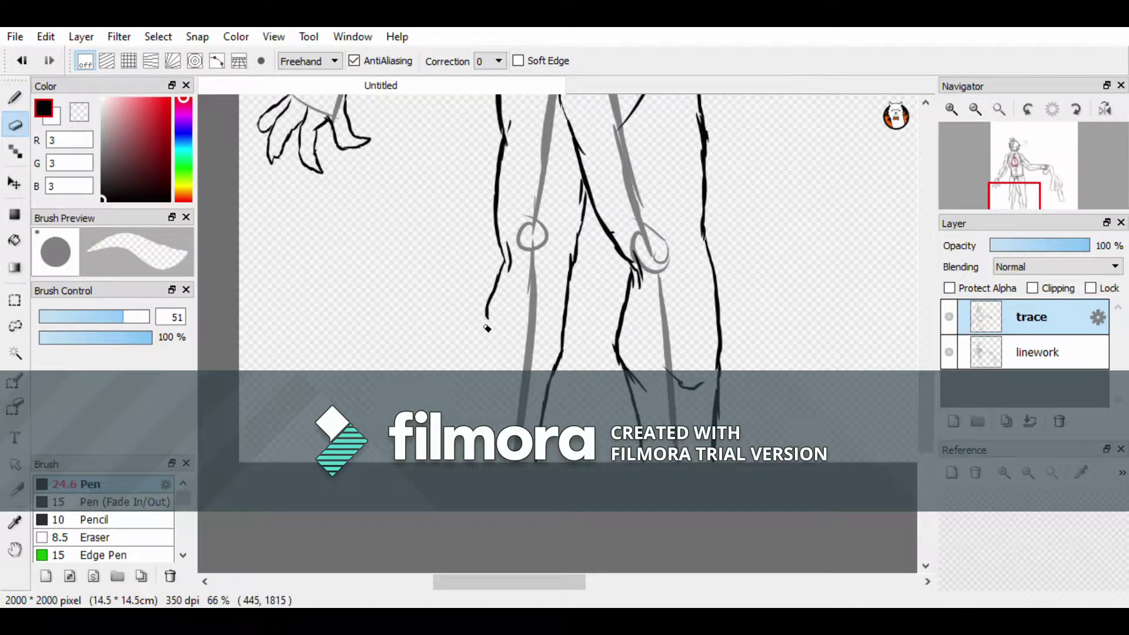
key(b)
mouse_move(507, 261)
mouse_down()
mouse_move(475, 323)
mouse_move(478, 463)
mouse_up()
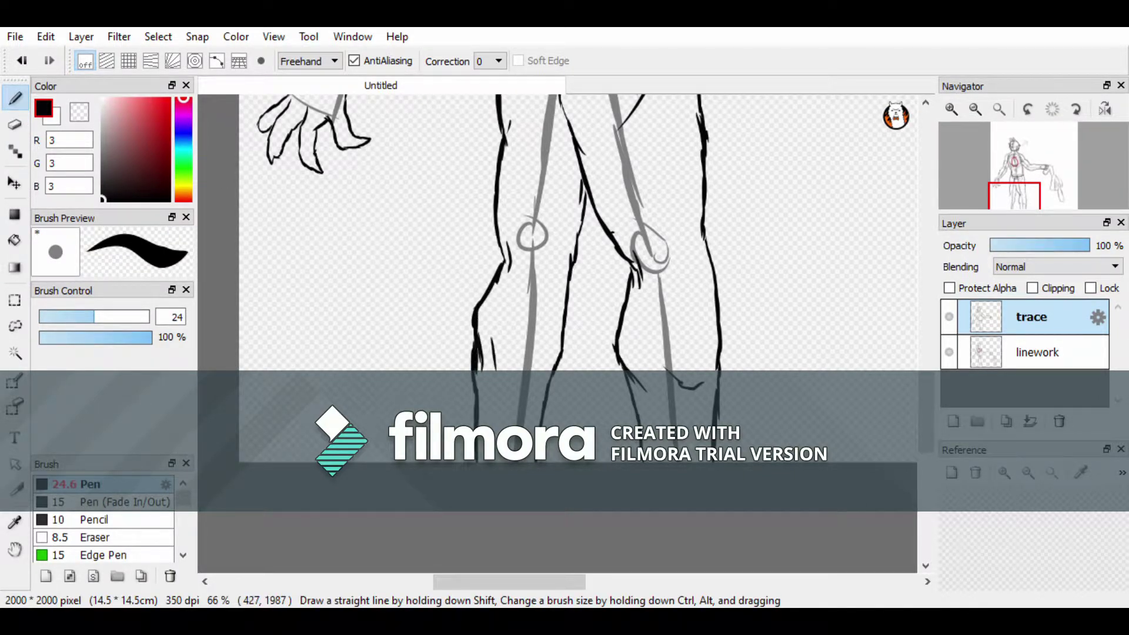
- Check the legs with the linework layer hidden, and re-ink the hip and thigh contours down from the waistline
scroll(927, 332, up, 10)
click(949, 352)
scroll(588, 294, down, 3)
key(e)
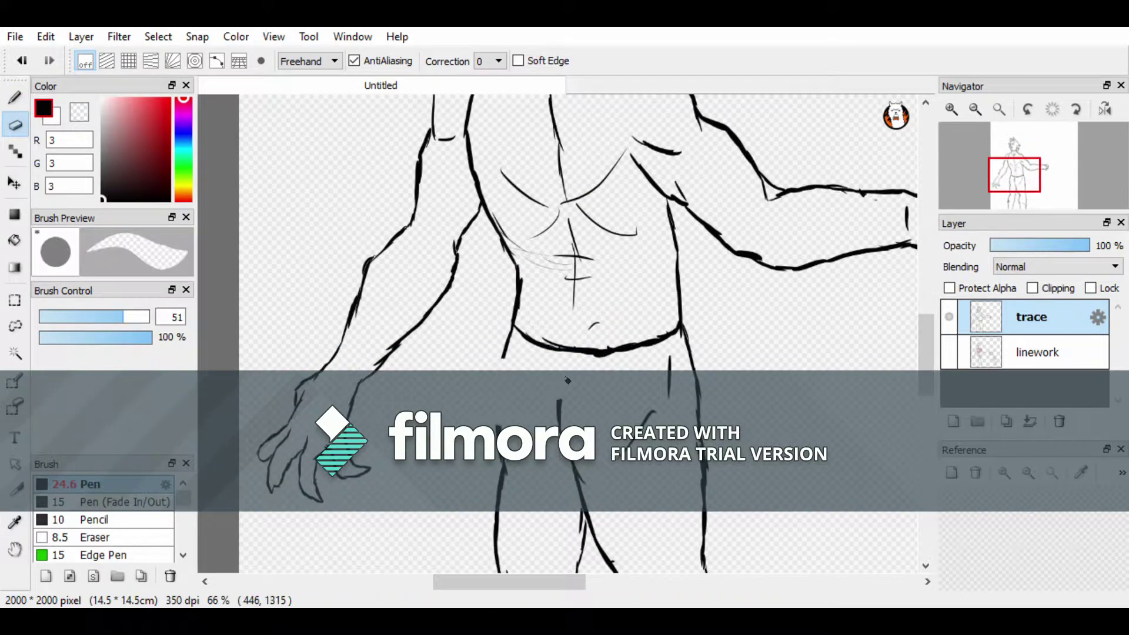
scroll(588, 294, down, 3)
key(b)
click(948, 352)
mouse_move(516, 174)
mouse_down()
mouse_move(481, 295)
mouse_move(496, 374)
mouse_up()
drag(566, 227, 606, 407)
drag(690, 184, 716, 383)
- Hide the linework layer and erase the centre and chest lines inside the standing figure's torso
scroll(716, 382, down, 2)
scroll(859, 334, up, 3)
click(948, 352)
click(949, 352)
scroll(905, 353, up, 3)
click(948, 352)
click(948, 352)
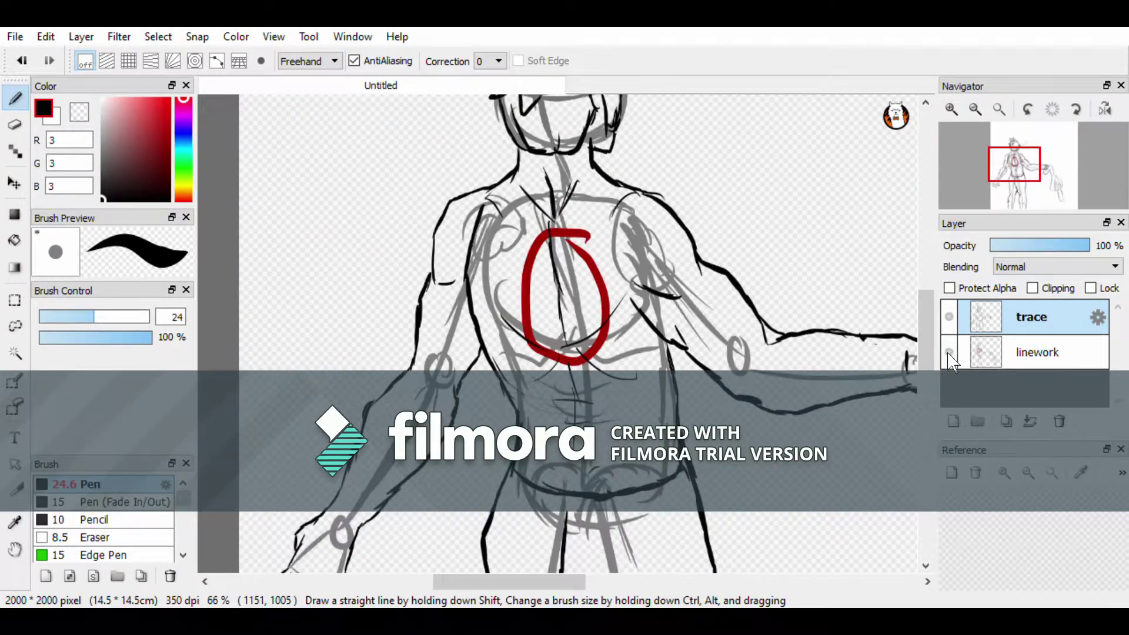
click(949, 352)
key(e)
mouse_move(564, 180)
mouse_down()
mouse_move(539, 258)
mouse_move(566, 349)
mouse_up()
drag(506, 318, 617, 353)
key(b)
key(e)
drag(553, 216, 554, 213)
- Ink a curved spine line from the base of the neck down to the lower back
key(b)
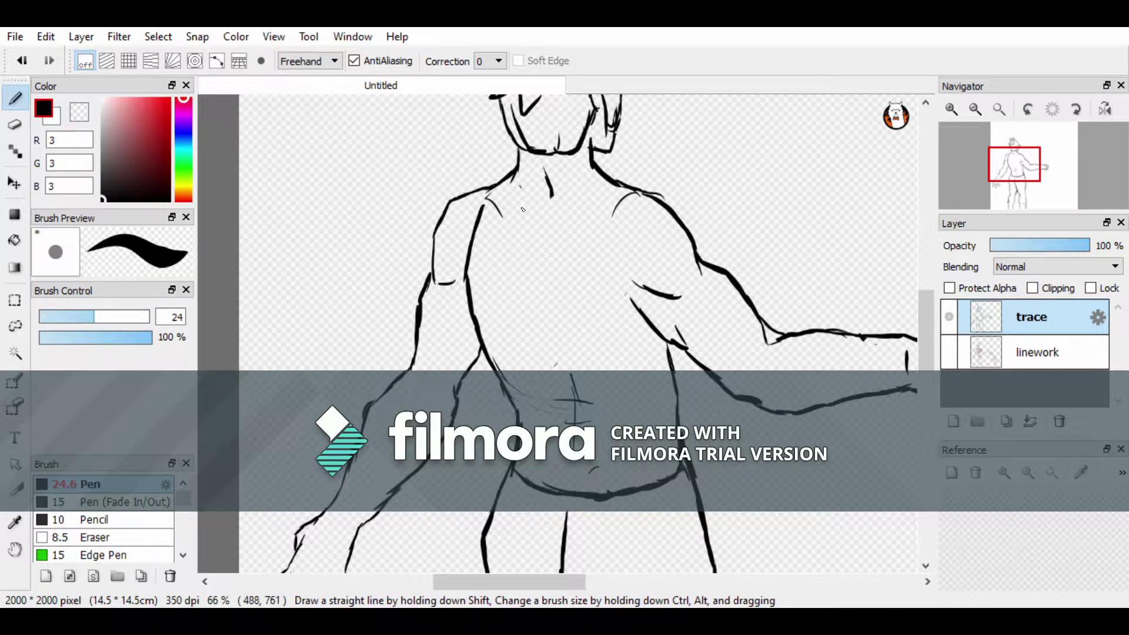
drag(566, 347, 570, 374)
drag(550, 323, 570, 367)
drag(533, 209, 572, 406)
drag(536, 154, 550, 176)
scroll(905, 353, down, 2)
- Erase the torso side below the outstretched arm and re-ink it from the armpit to the hip
key(e)
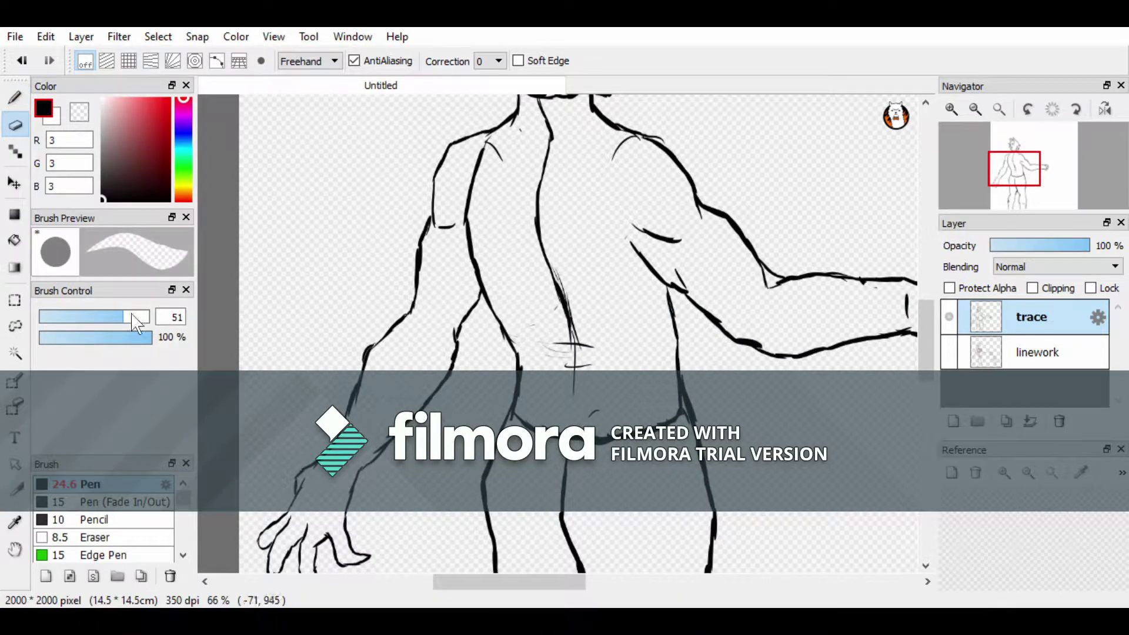
drag(676, 353, 670, 315)
key(b)
drag(670, 377, 696, 432)
key(ctrl+z)
drag(671, 288, 684, 415)
- Clear the leftover abdomen strokes and ink shoulder-blade curves and a lower-back curve off the spine
key(e)
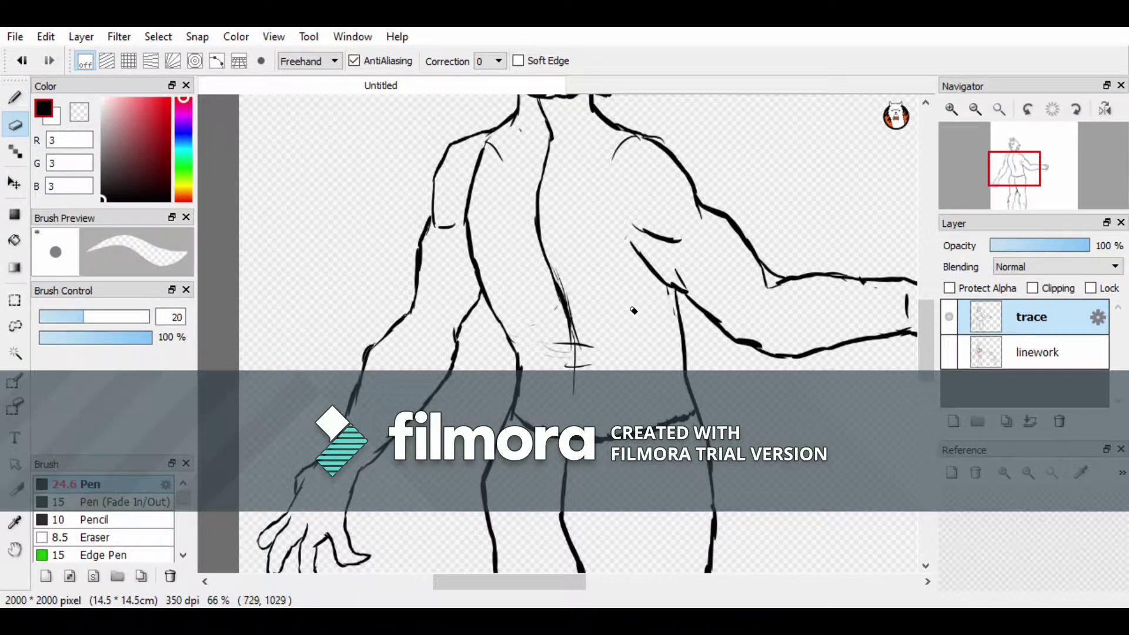
scroll(568, 316, up, 3)
key(b)
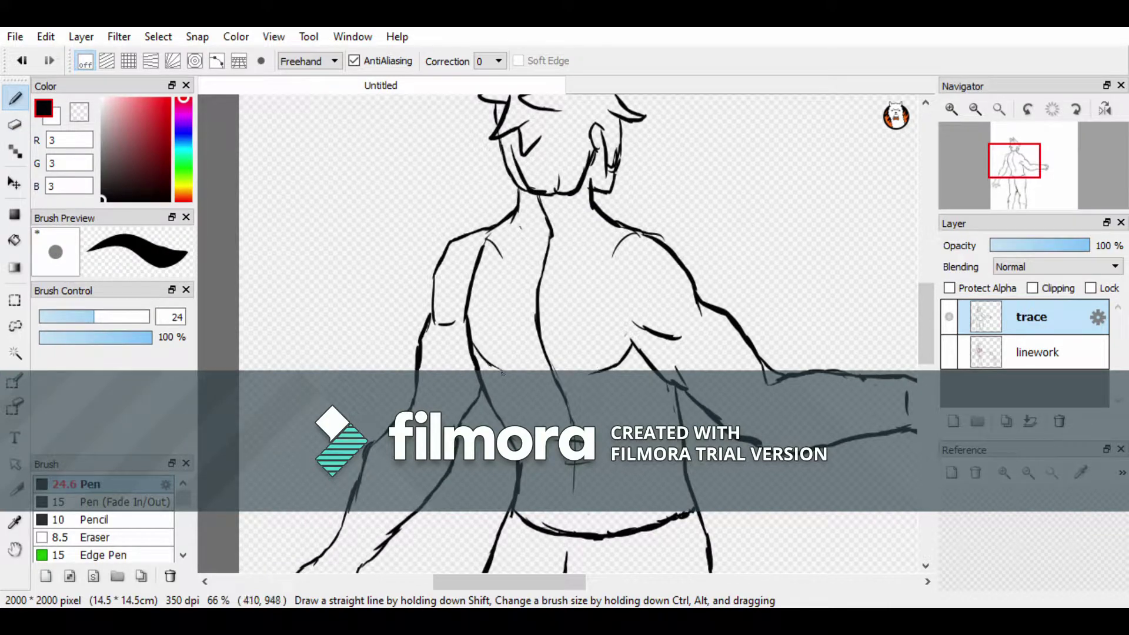
key(e)
key(b)
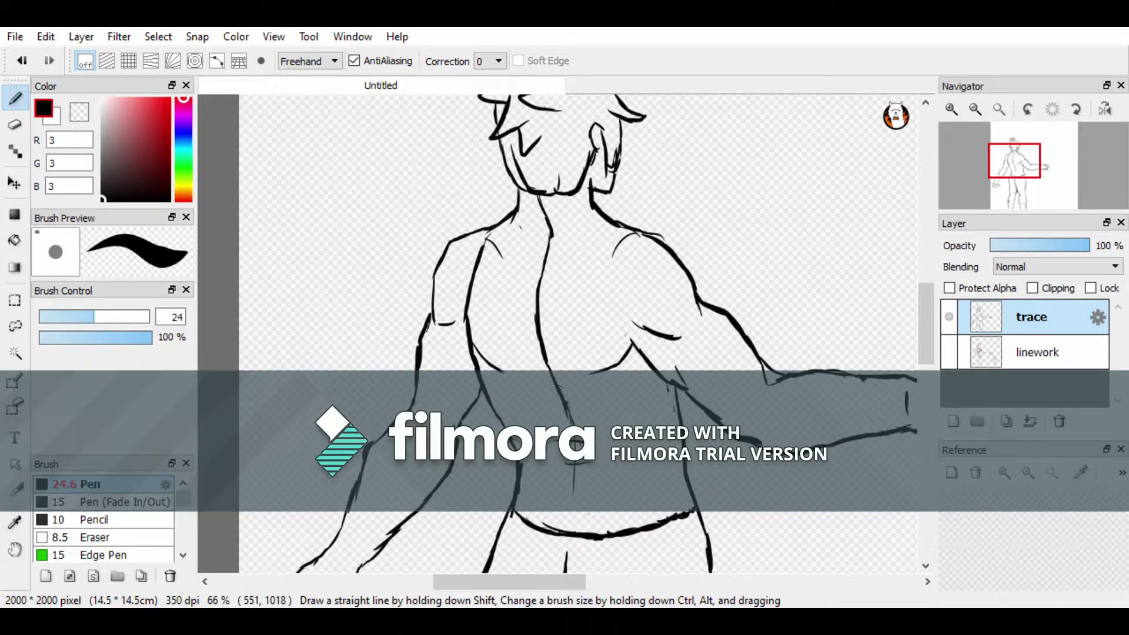
drag(573, 410, 612, 435)
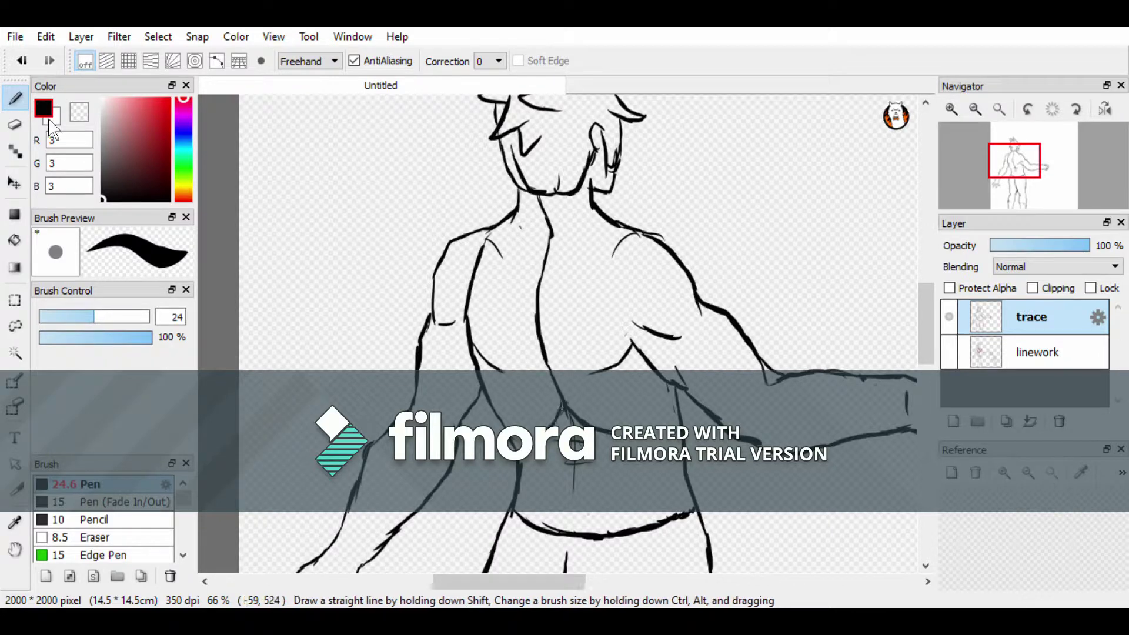
- Erase the rough line ends at the outstretched arm's elbow and tidy its upper forearm contour
key(e)
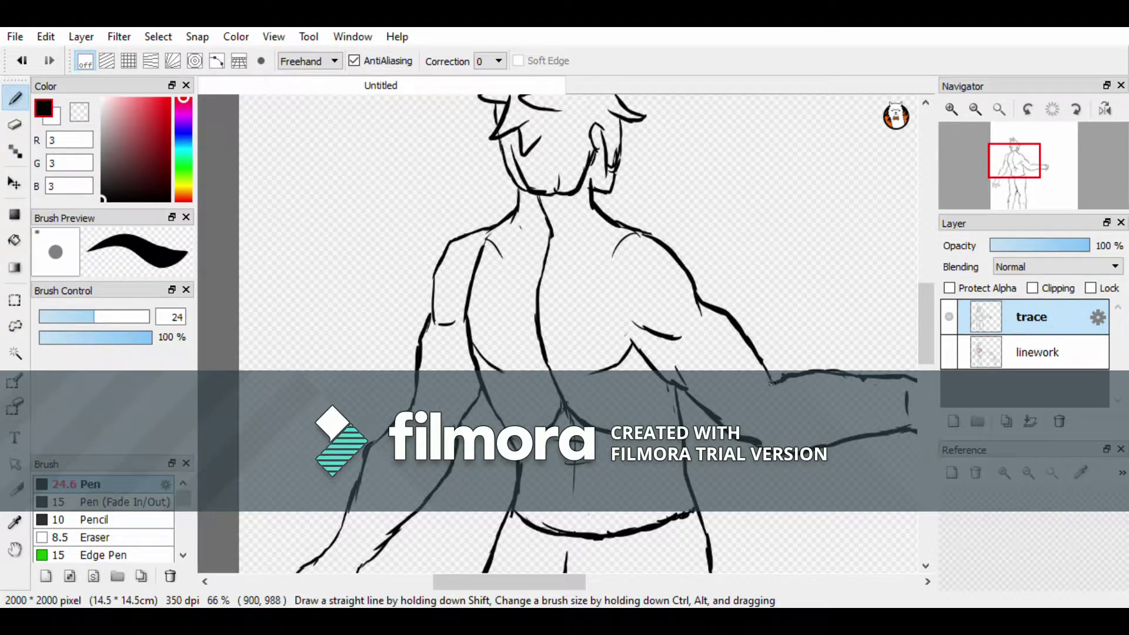
scroll(582, 352, right, 5)
key(e)
key(b)
key(e)
key(b)
scroll(305, 365, up, 5)
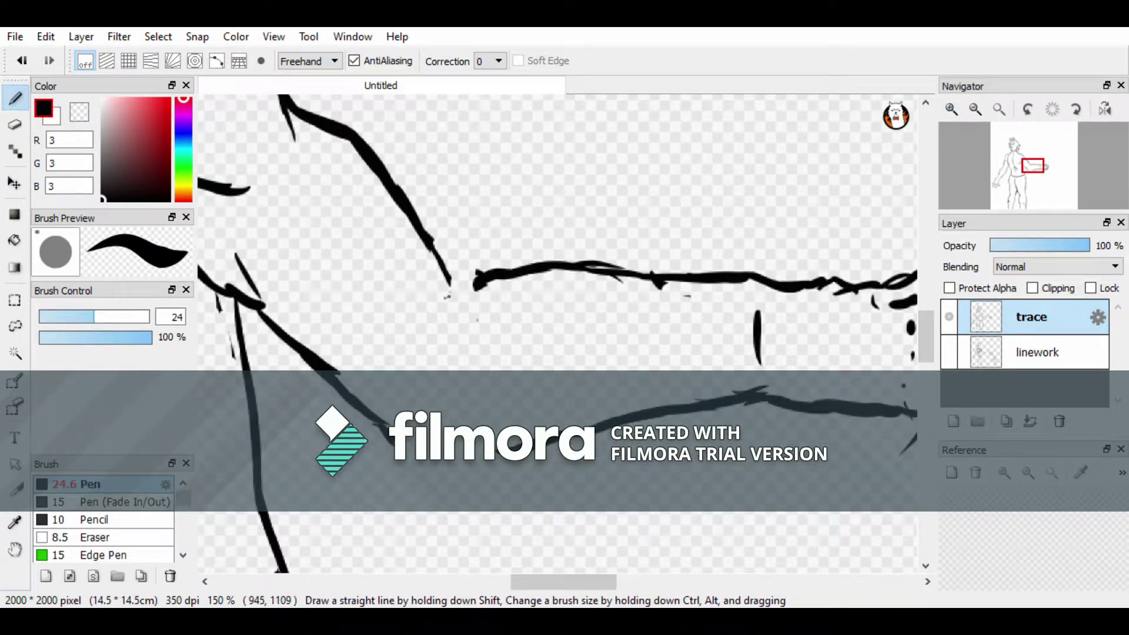
key(e)
mouse_move(473, 281)
mouse_down()
mouse_move(521, 274)
mouse_move(461, 284)
mouse_move(470, 357)
mouse_move(458, 300)
mouse_move(586, 256)
mouse_move(618, 289)
mouse_move(663, 293)
mouse_up()
key(b)
key(e)
- Erase the doubled strokes along the hanging arm's outer elbow and forearm
drag(563, 582, 486, 582)
scroll(711, 320, down, 2)
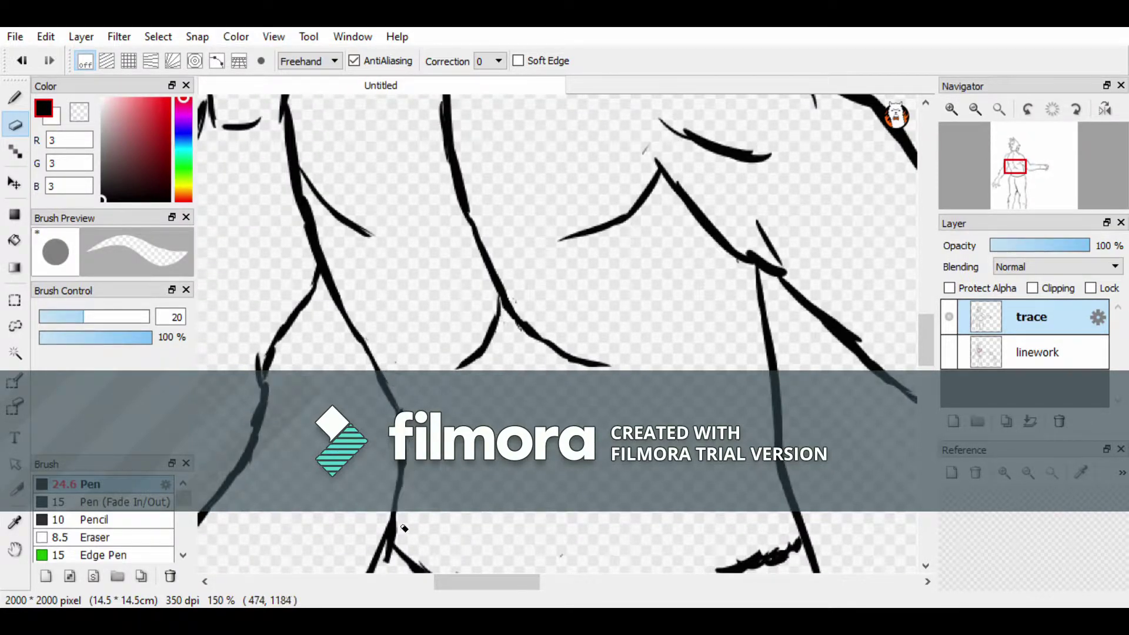
scroll(411, 470, up, 2)
drag(486, 582, 940, 353)
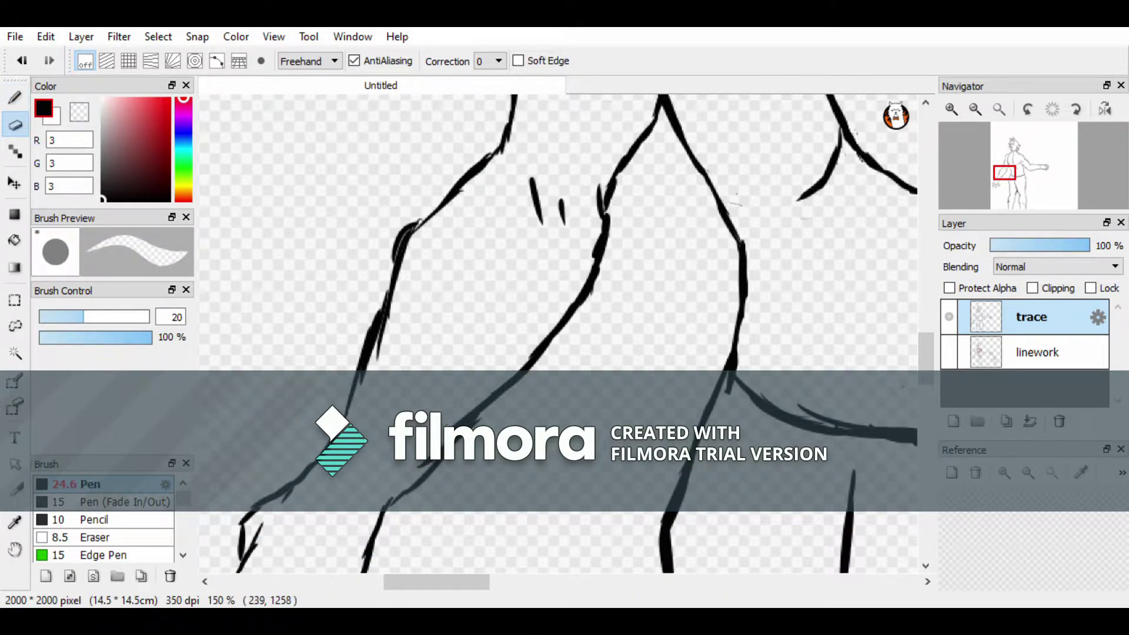
mouse_move(454, 336)
mouse_down()
mouse_move(382, 376)
mouse_move(386, 291)
mouse_move(420, 224)
mouse_up()
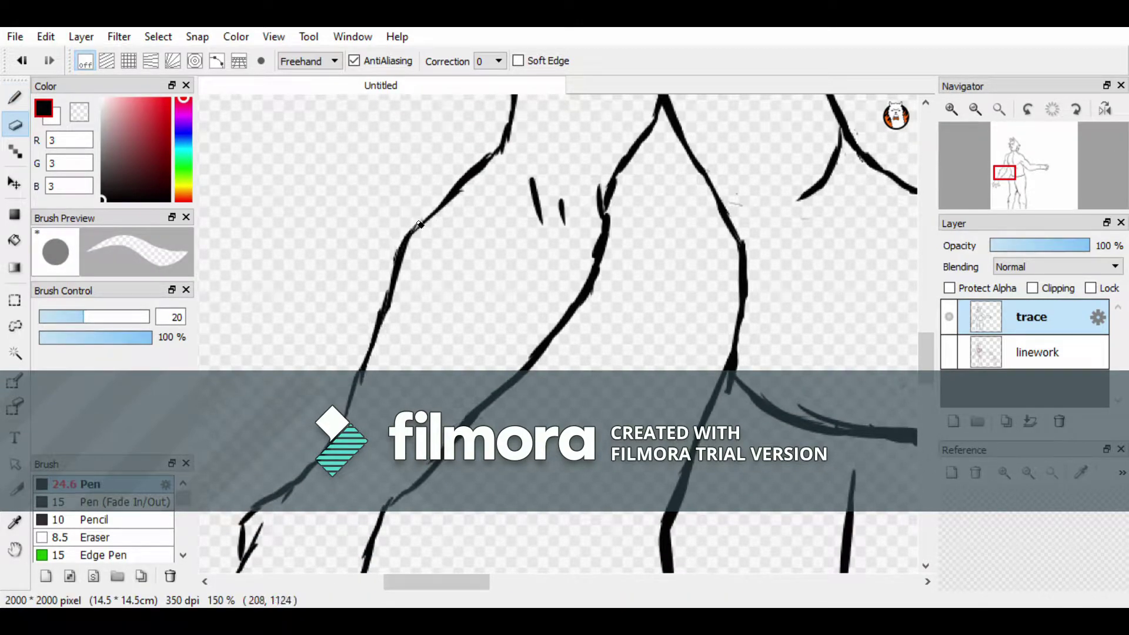
- Smooth the hanging arm's inner wrist contour with the pen and clean up the fingertip lines
scroll(382, 320, down, 3)
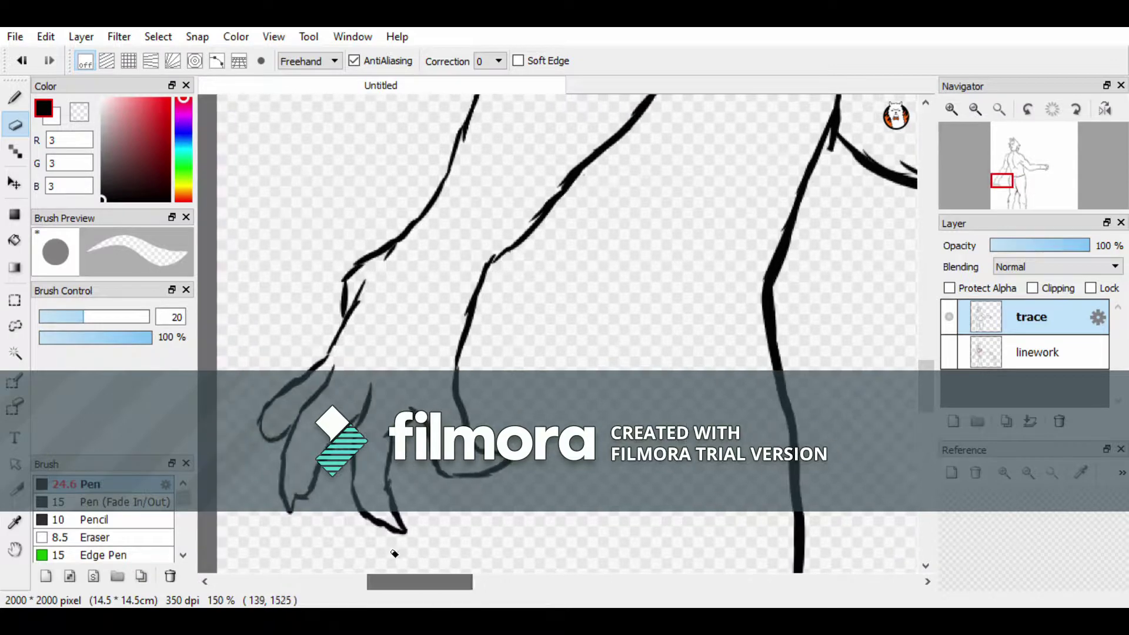
key(b)
drag(521, 239, 497, 261)
key(e)
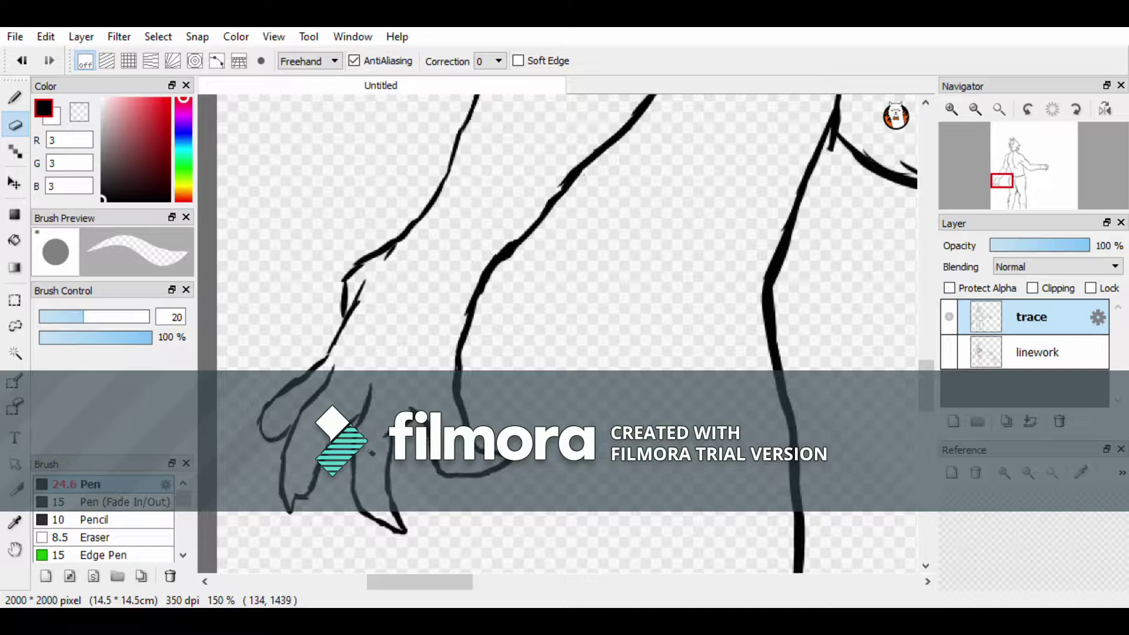
- Re-ink the hanging arm's inner elbow line from the torso and thin the thick contours around it
scroll(565, 329, up, 3)
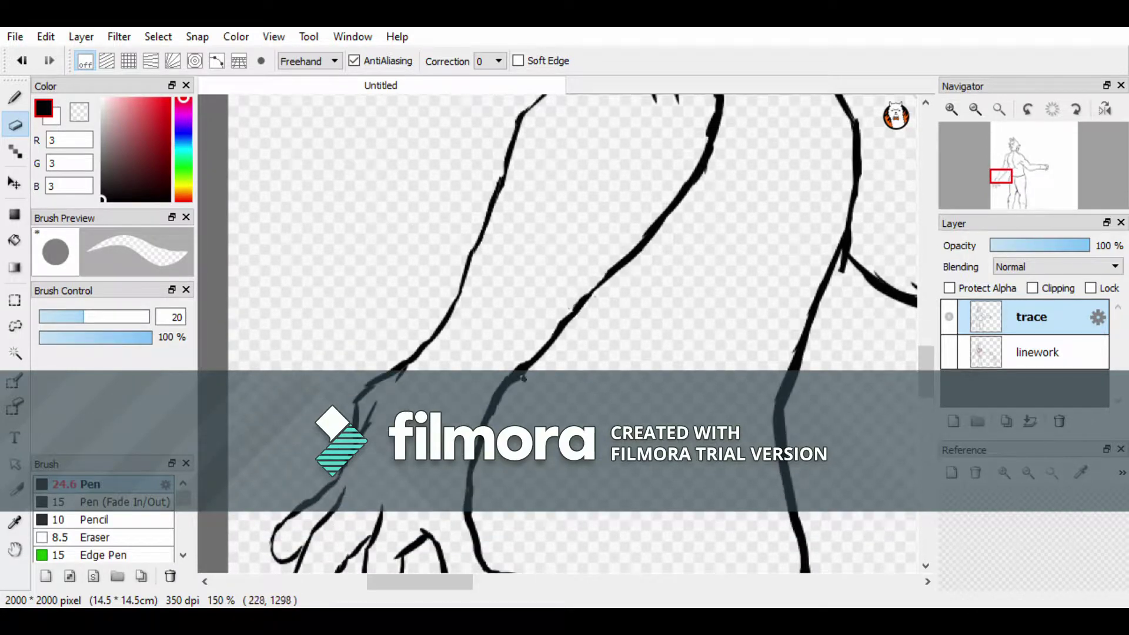
scroll(565, 329, up, 3)
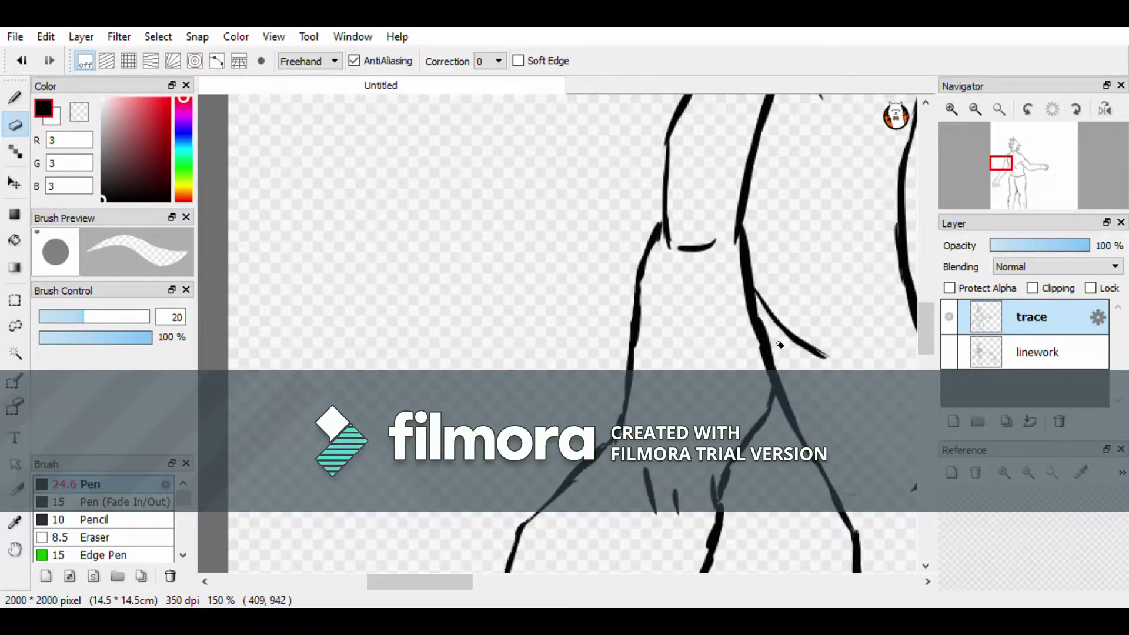
key(b)
mouse_move(781, 234)
mouse_down()
mouse_move(729, 311)
mouse_move(774, 231)
mouse_move(714, 311)
mouse_move(714, 350)
mouse_up()
key(e)
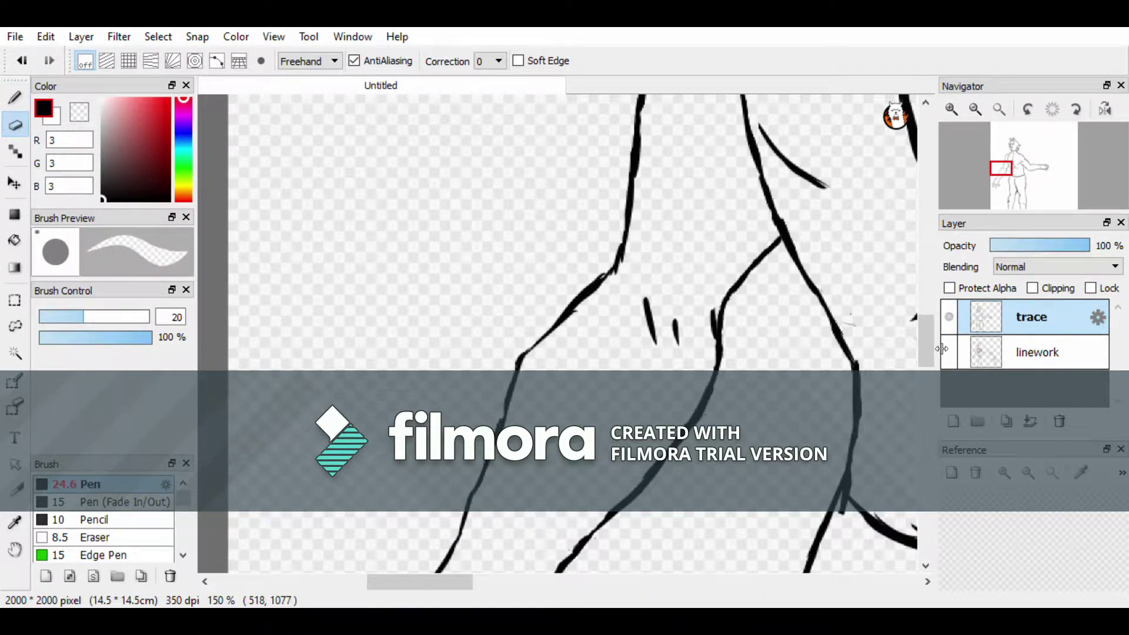
drag(926, 341, 926, 326)
key(b)
scroll(604, 440, down, 1)
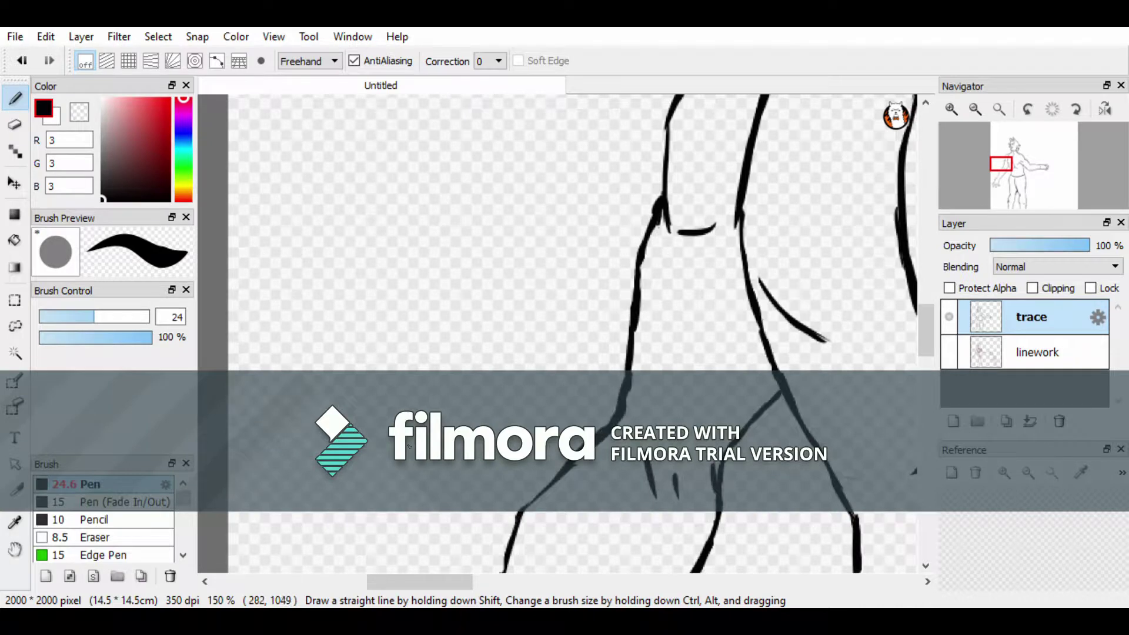
- Erase the stray strokes around the neck and the top of the hanging arm's shoulder
key(e)
drag(446, 582, 474, 582)
scroll(688, 248, up, 1)
drag(689, 267, 689, 275)
drag(611, 297, 646, 339)
key(p)
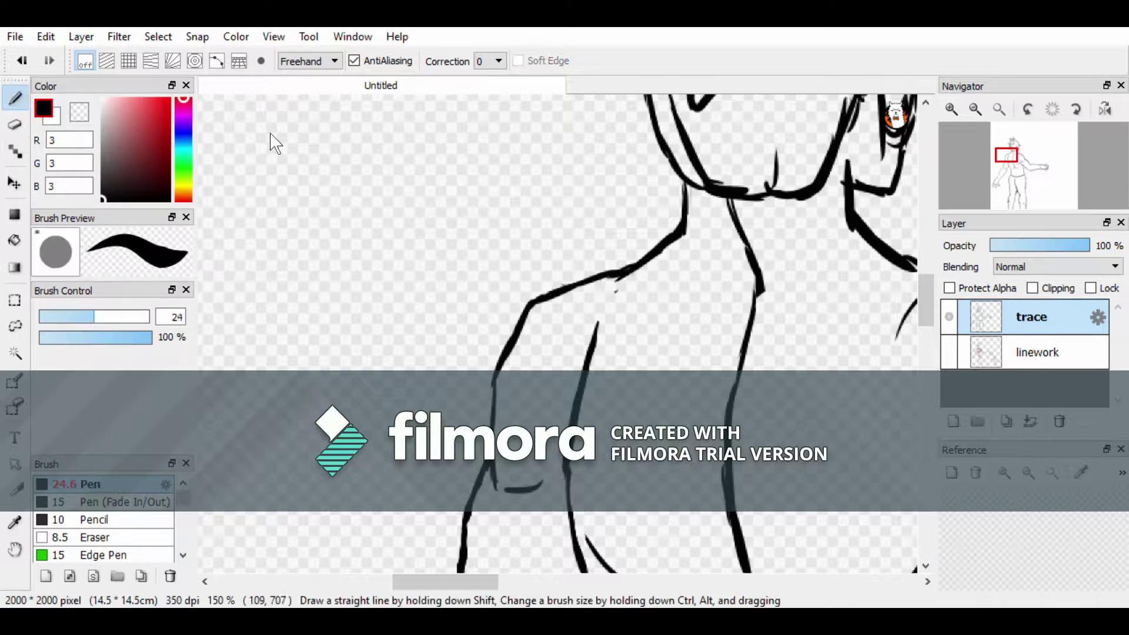
scroll(612, 317, down, 3)
scroll(800, 225, down, 2)
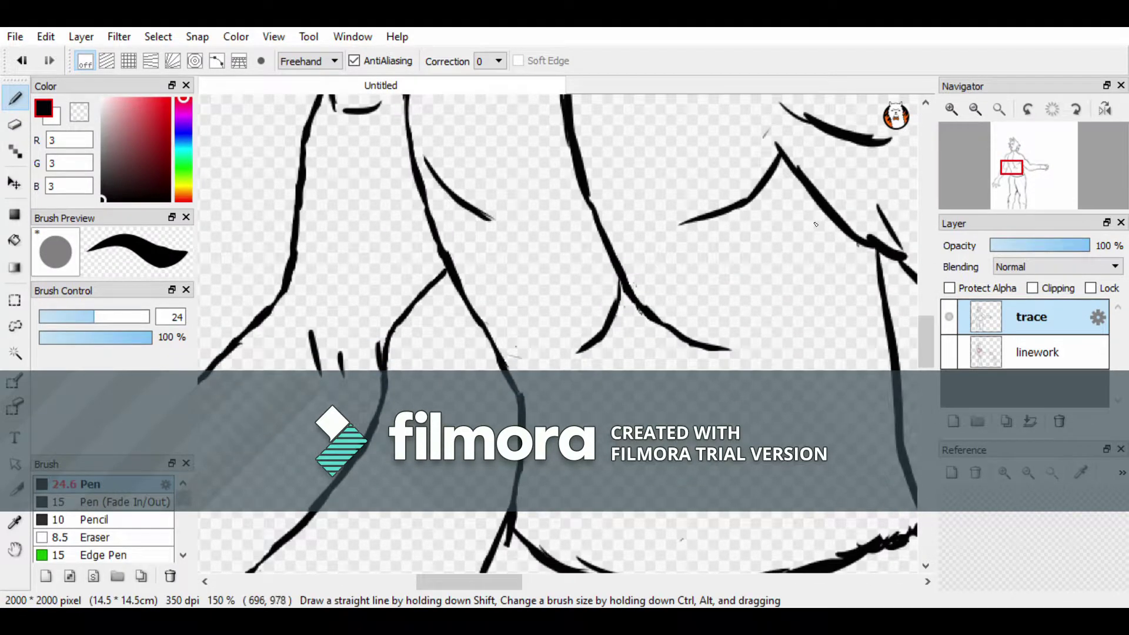
- Draw the serrated side-rib muscle strokes on the torso beneath the extended arm
drag(845, 235, 803, 323)
drag(839, 266, 888, 305)
drag(847, 288, 880, 337)
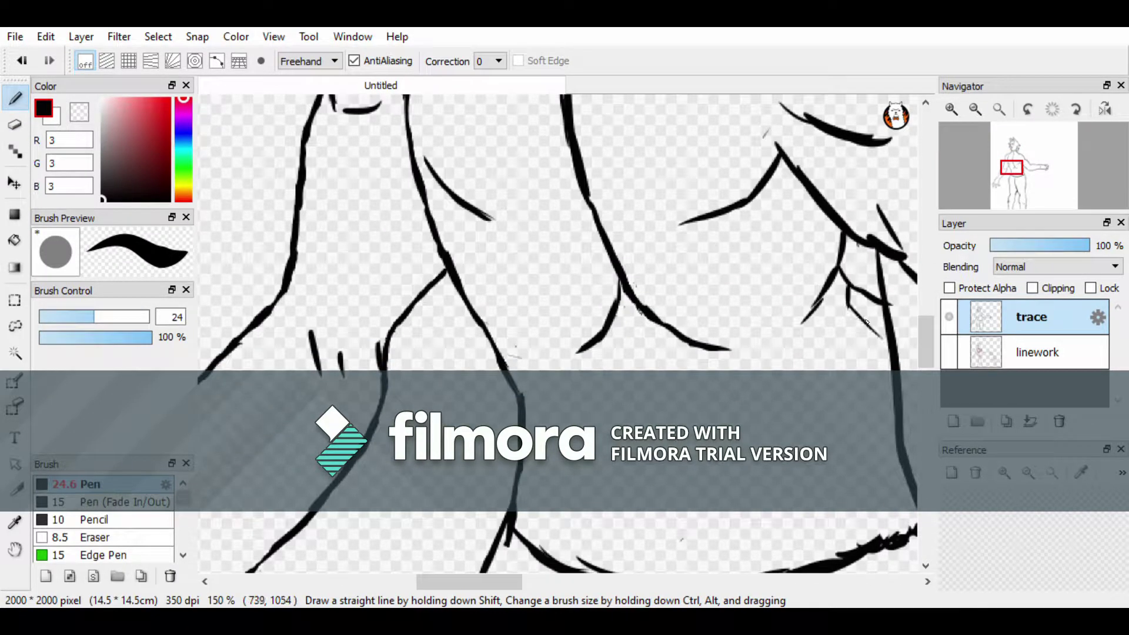
key(ctrl+z)
key(ctrl+z)
key(ctrl+z)
drag(832, 286, 882, 316)
mouse_move(823, 309)
mouse_down()
mouse_move(884, 346)
mouse_move(882, 370)
mouse_up()
mouse_move(846, 352)
mouse_down()
mouse_move(888, 394)
mouse_move(891, 417)
mouse_up()
- Ink the vertical centre line down the abdomen and trim its thick edge with the eraser
scroll(627, 245, down, 3)
drag(627, 244, 612, 302)
key(ctrl+z)
drag(633, 228, 659, 435)
key(e)
drag(668, 317, 667, 397)
- Draw the segmented abdominal muscle outlines and add short strokes at the ends of the lower chest lines
key(b)
mouse_move(650, 261)
mouse_down()
mouse_move(657, 291)
mouse_move(697, 337)
mouse_move(697, 327)
mouse_up()
drag(655, 325, 600, 302)
drag(696, 336, 705, 376)
drag(624, 338, 632, 393)
drag(704, 376, 695, 397)
drag(656, 397, 618, 426)
drag(675, 403, 689, 440)
drag(579, 261, 557, 275)
drag(581, 262, 585, 288)
drag(728, 260, 747, 257)
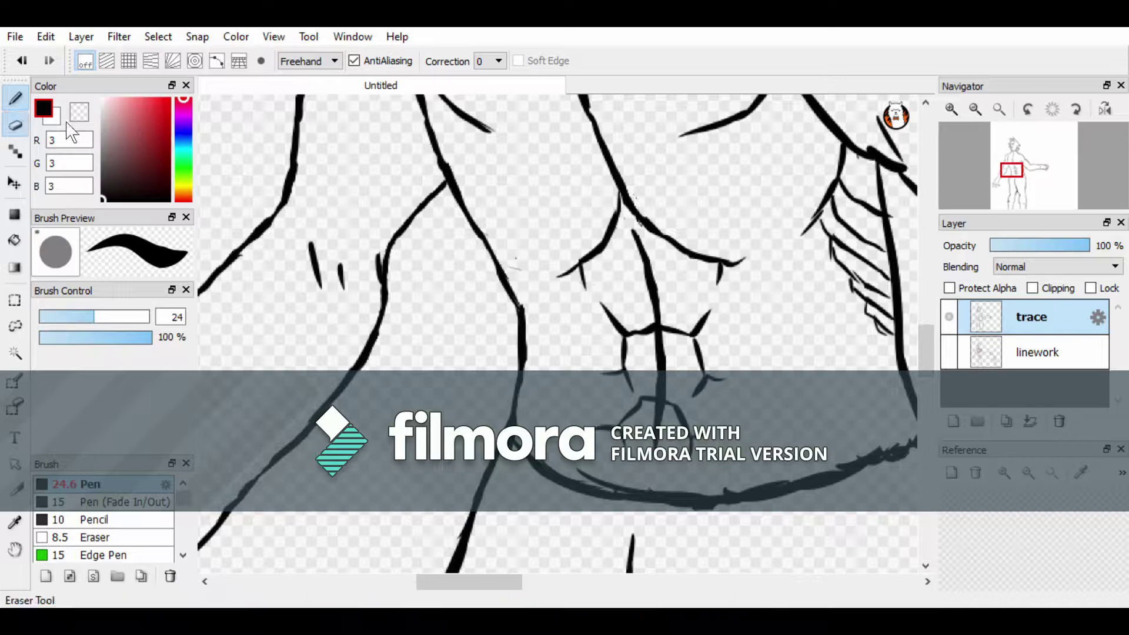
- Thin the top of the abdomen's centre line and erase it where it crosses the muscle segments
click(15, 124)
drag(634, 232, 657, 311)
drag(658, 397, 658, 347)
drag(657, 294, 660, 444)
- Lasso the abdominal muscle segments and move them up to meet the lower chest lines
scroll(378, 194, down, 2)
click(15, 300)
click(15, 326)
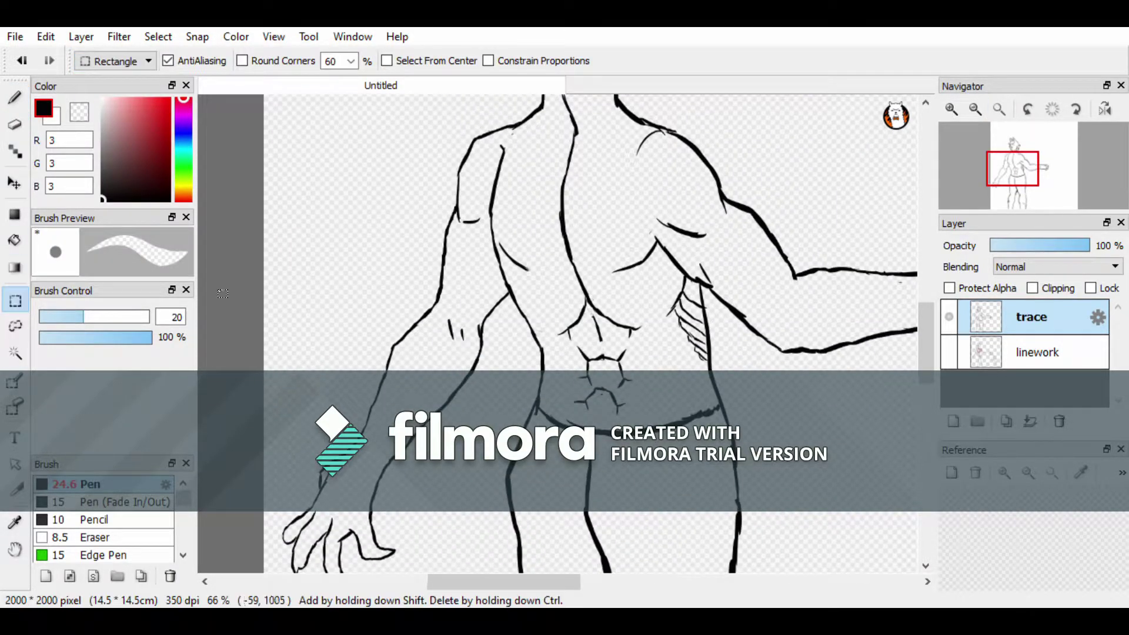
mouse_move(573, 338)
mouse_down()
mouse_move(569, 406)
mouse_move(623, 423)
mouse_move(583, 344)
mouse_up()
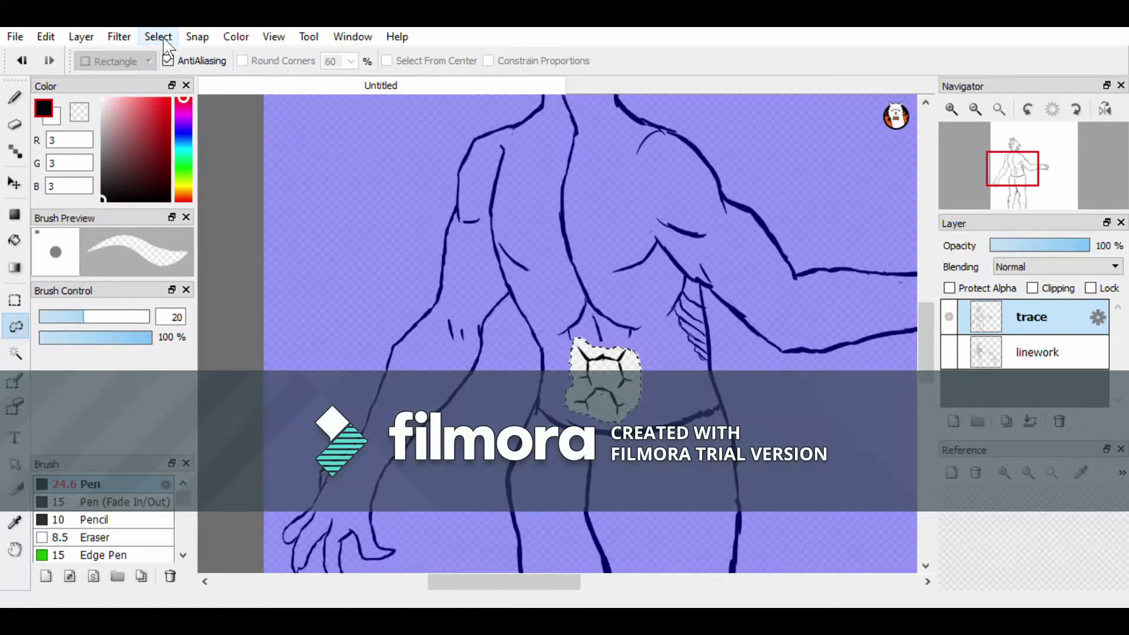
key(ctrl+t)
mouse_move(654, 323)
mouse_down()
mouse_move(637, 343)
mouse_move(638, 375)
mouse_up()
click(829, 579)
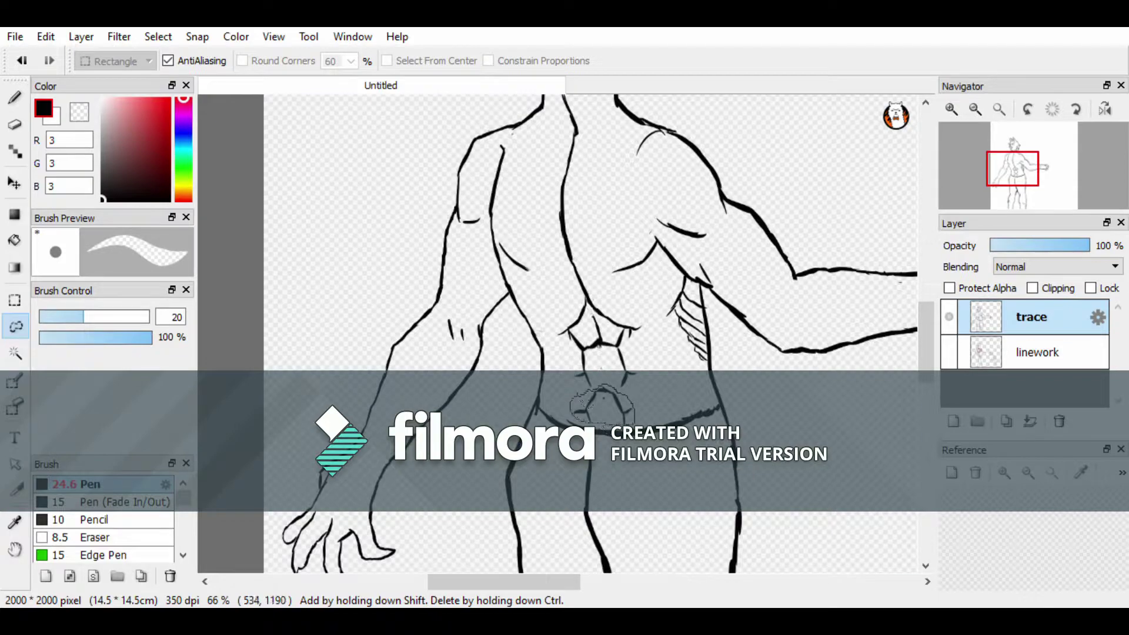
- Lasso the lowest abdominal segment, reposition it closer to the segment above with a slight tilt, and deselect
key(ctrl+t)
drag(647, 370, 646, 421)
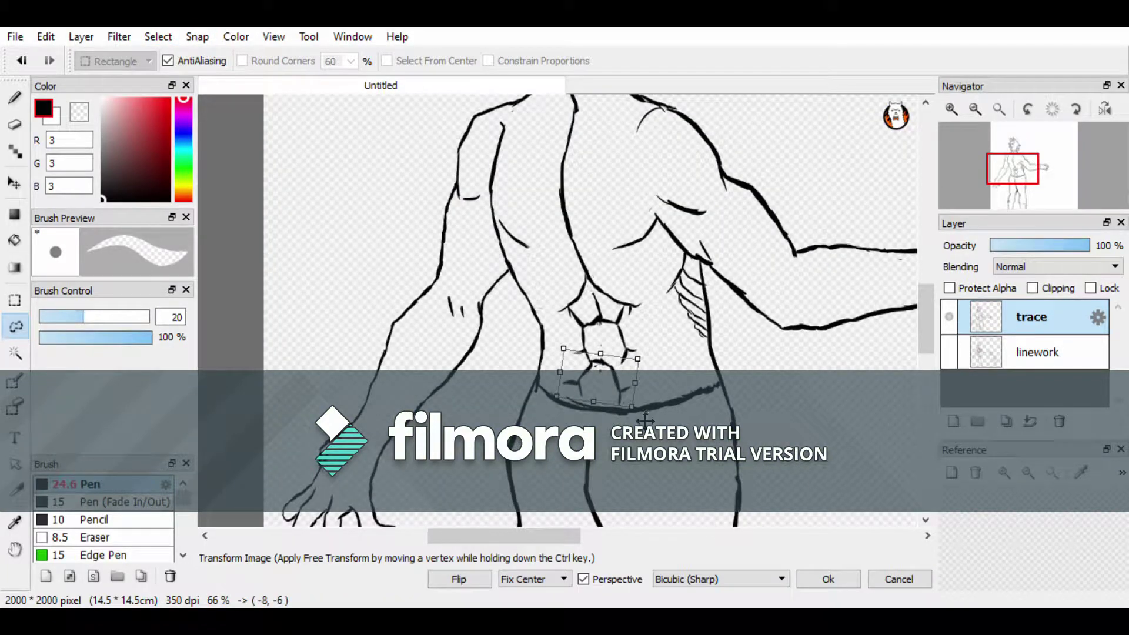
click(827, 578)
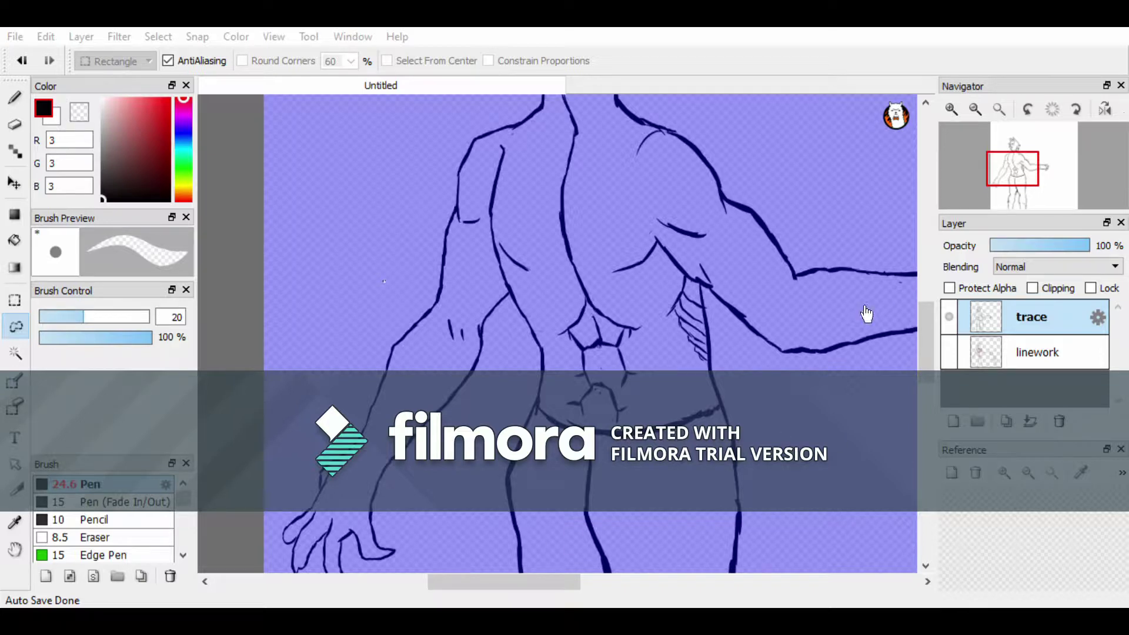
key(ctrl+d)
- Erase the rib strokes and torso side line beneath the extended arm, and redraw the side contour down to the waist
click(15, 124)
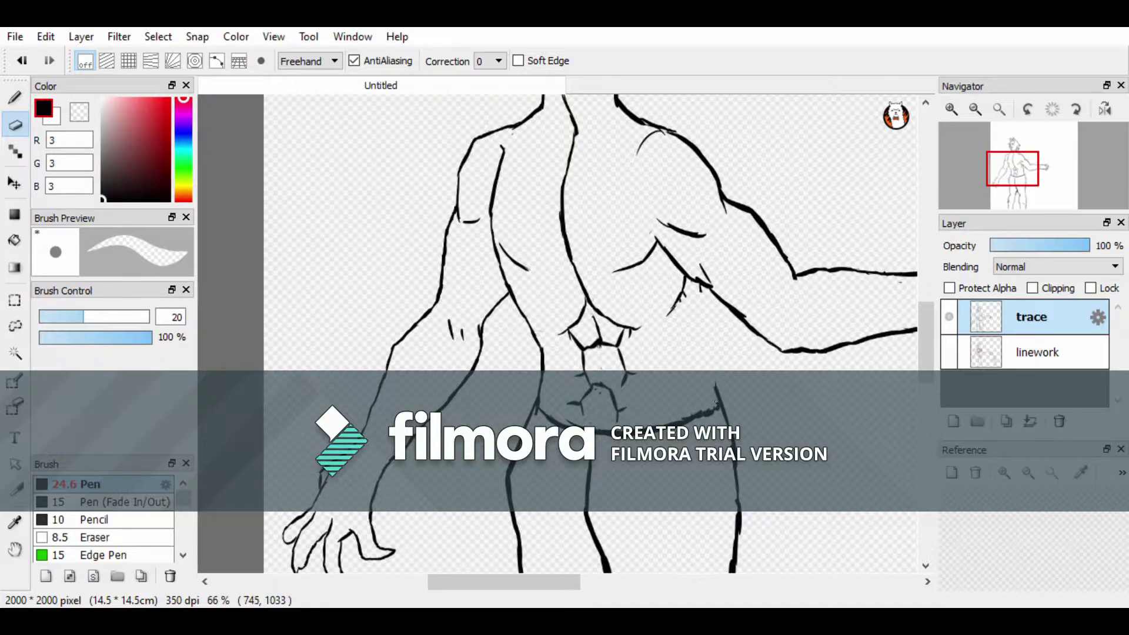
key(b)
drag(714, 319, 729, 422)
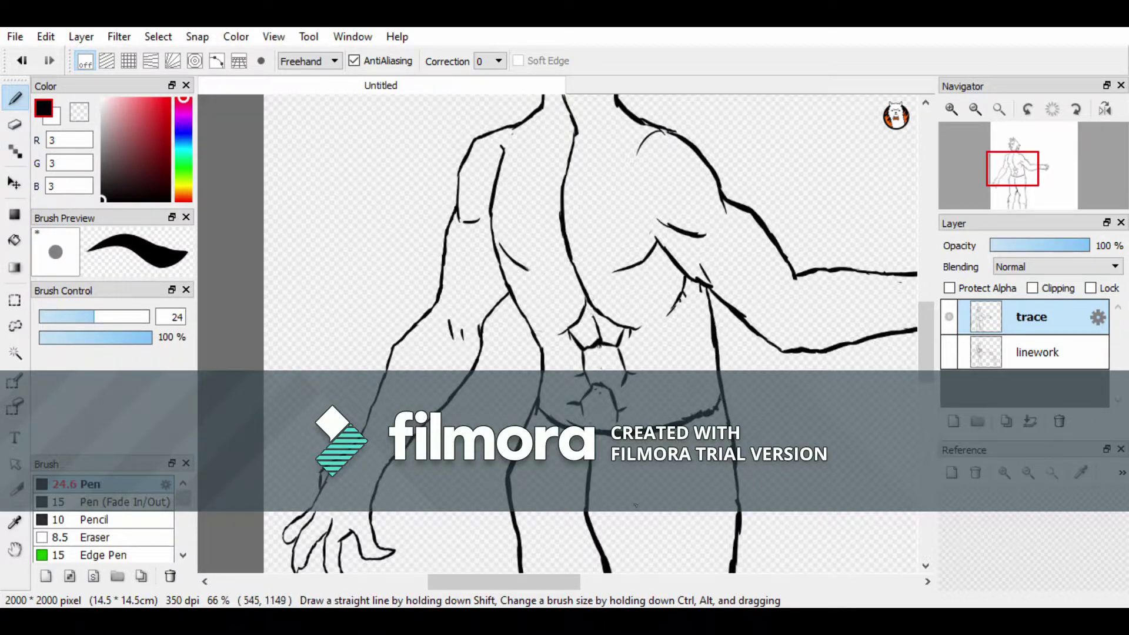
- Select the waist and legs with a rectangle, shift them up by about (-6, -27) pixels, and deselect
key(ctrl+minus)
scroll(564, 186, down, 3)
key(l)
key(m)
mouse_move(755, 169)
mouse_down()
mouse_move(560, 345)
mouse_move(561, 540)
mouse_up()
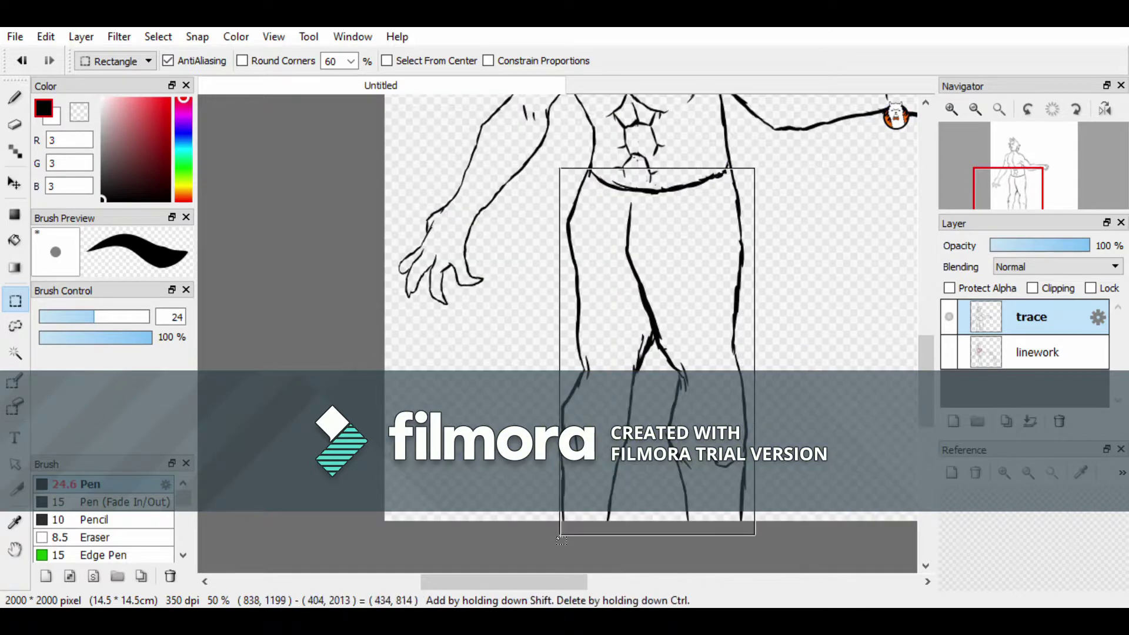
key(ctrl+t)
key(ctrl+minus)
drag(708, 211, 643, 333)
scroll(870, 366, up, 3)
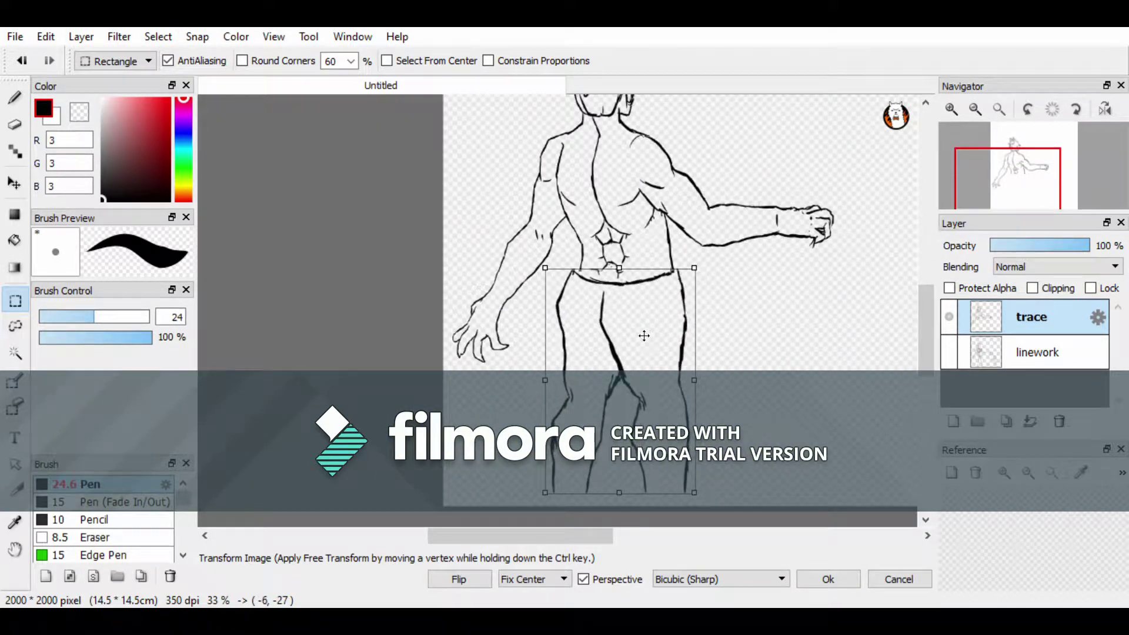
click(828, 579)
key(ctrl+d)
- Rework the torso's waist contour on the hanging-arm side to meet the shifted hips
key(b)
key(ctrl+plus)
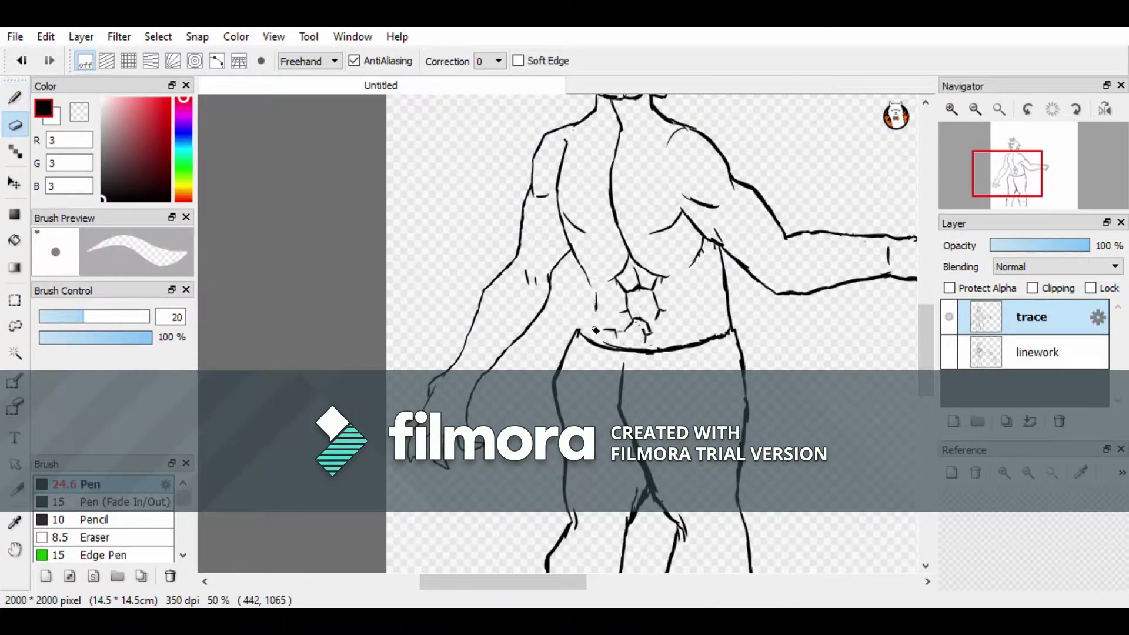
key(ctrl+minus)
key(ctrl+minus)
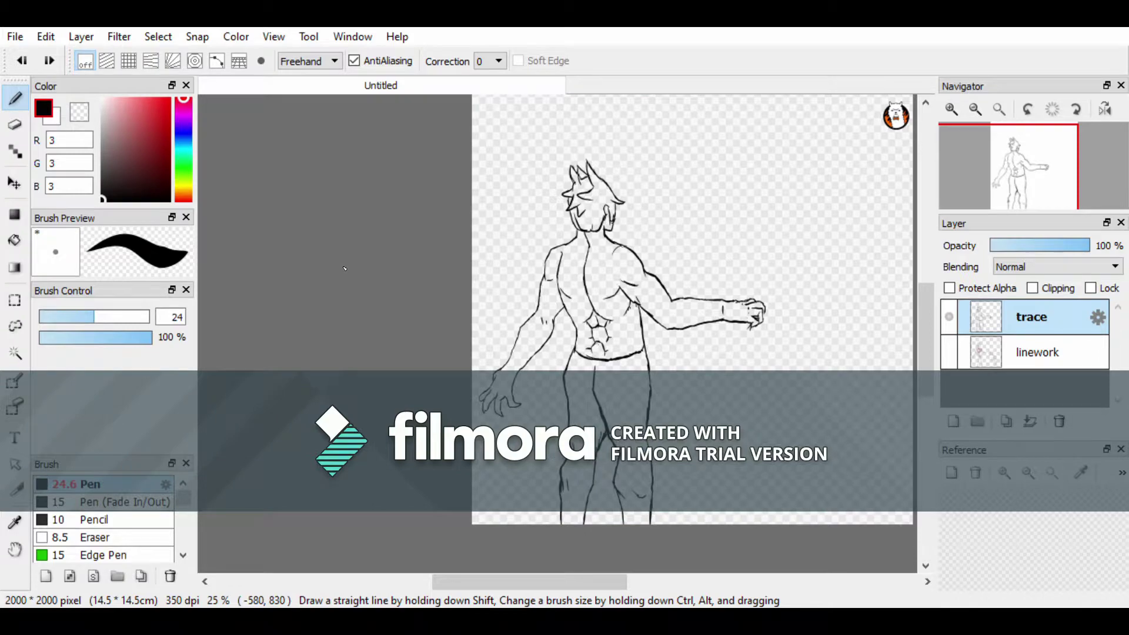
- Show the linework layer and ink the second figure's head below the fist, with its neck and upper back lines
click(949, 351)
key(ctrl+plus)
key(ctrl+plus)
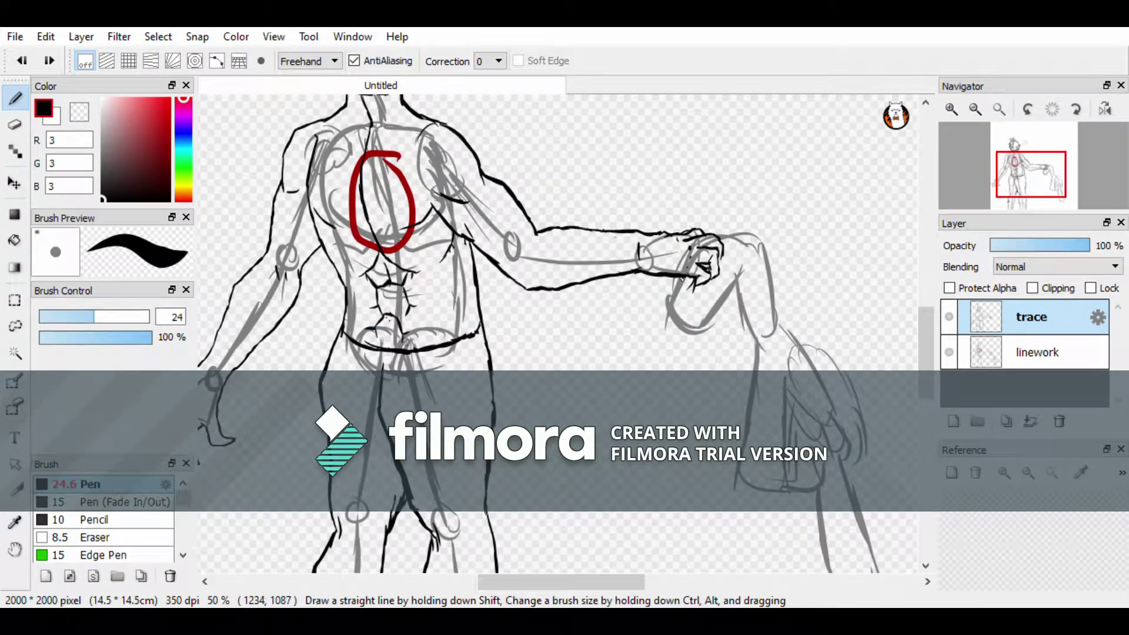
drag(678, 305, 714, 322)
drag(735, 241, 759, 317)
drag(742, 268, 729, 301)
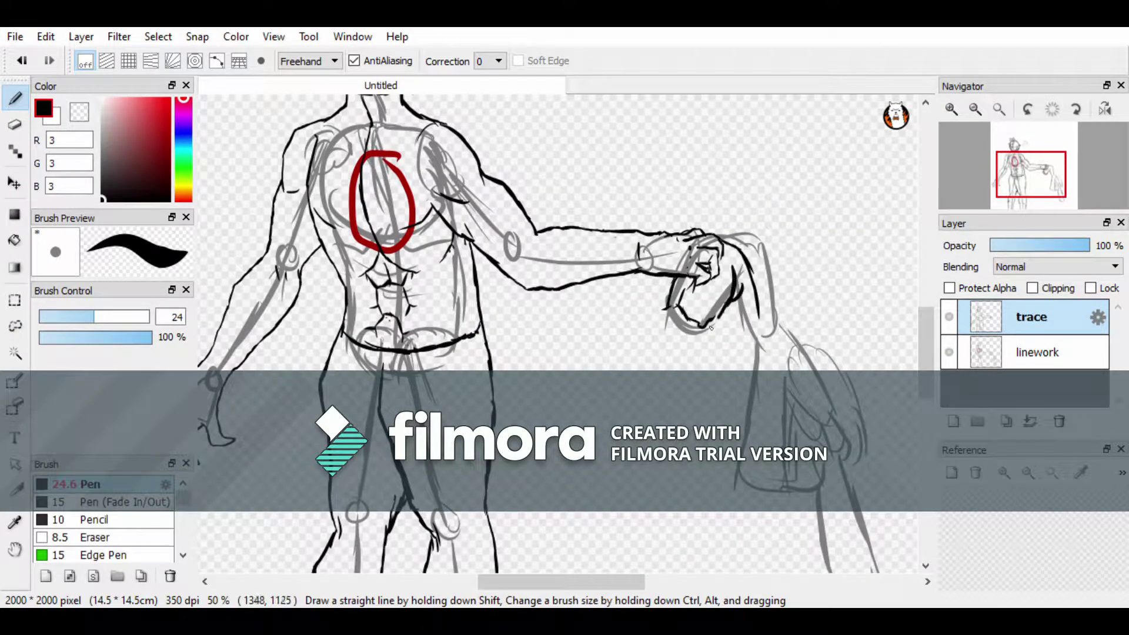
drag(691, 336, 732, 360)
drag(758, 294, 729, 365)
- Ink the second figure's front torso line and the angular panel shape below it
key(ctrl+plus)
mouse_move(647, 321)
mouse_down()
mouse_move(679, 275)
mouse_move(664, 344)
mouse_move(606, 368)
mouse_move(562, 353)
mouse_move(558, 376)
mouse_up()
key(ctrl+z)
mouse_move(679, 340)
mouse_down()
mouse_move(626, 409)
mouse_move(587, 428)
mouse_up()
key(ctrl+z)
drag(639, 400, 575, 421)
drag(562, 367, 559, 401)
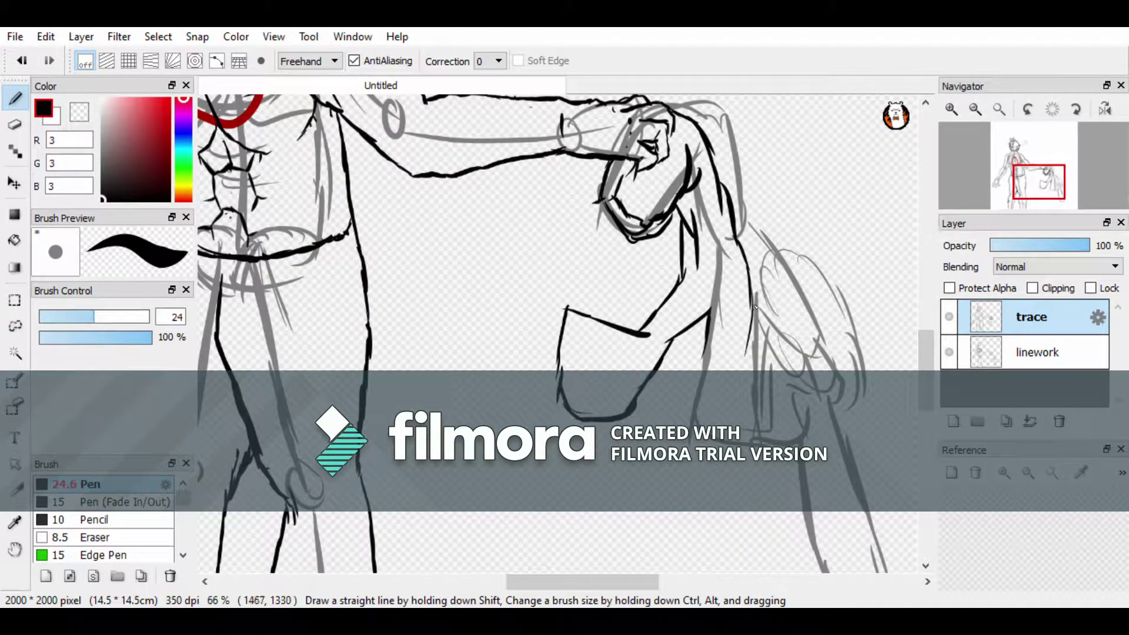
- Ink the second figure's long outer contour, the lower folds and the hanging hand
drag(744, 317, 705, 471)
mouse_move(704, 348)
mouse_down()
mouse_move(658, 426)
mouse_move(570, 488)
mouse_up()
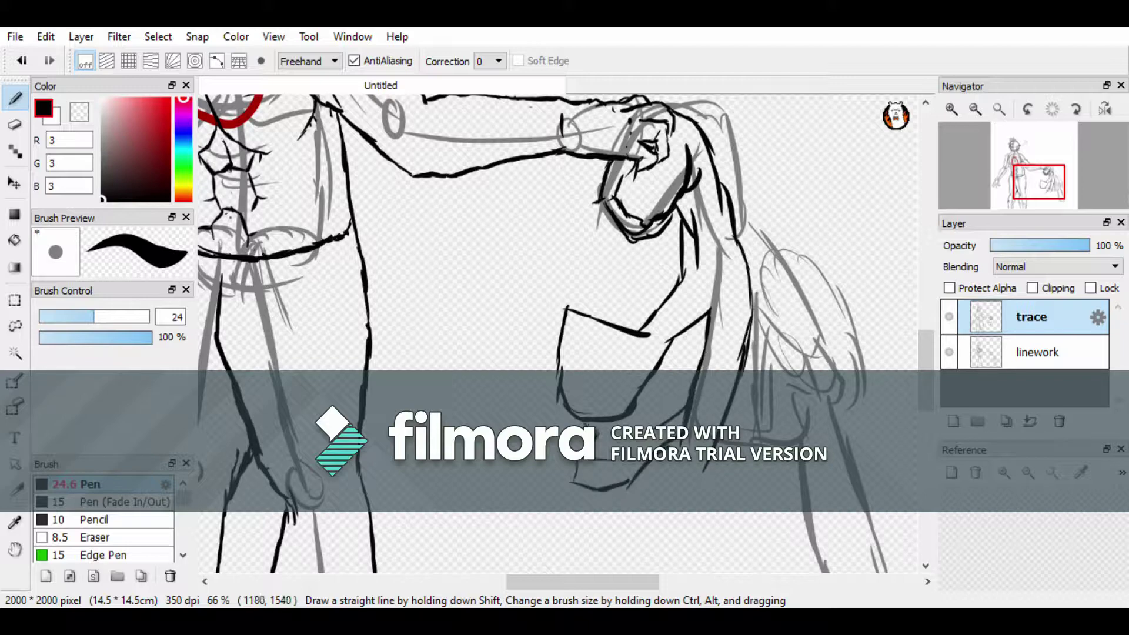
scroll(851, 352, down, 2)
scroll(654, 400, down, 3)
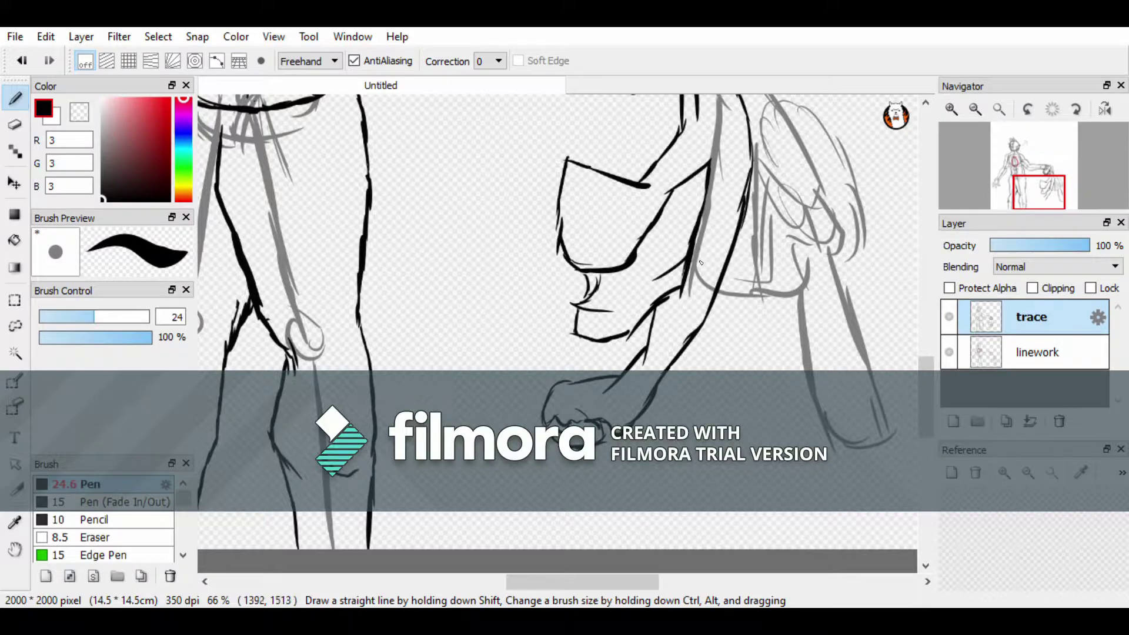
- Hide the linework layer, add stitch marks across the second figure's limb, and reinforce the panel's outer edge
scroll(701, 263, up, 4)
click(950, 352)
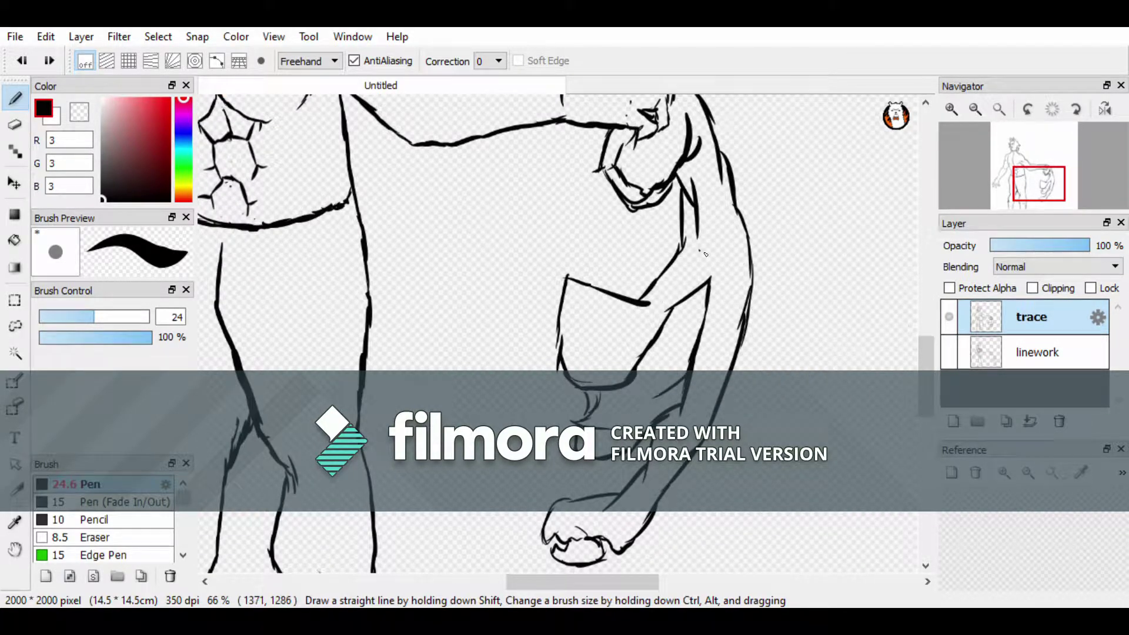
scroll(717, 247, down, 2)
drag(566, 231, 563, 310)
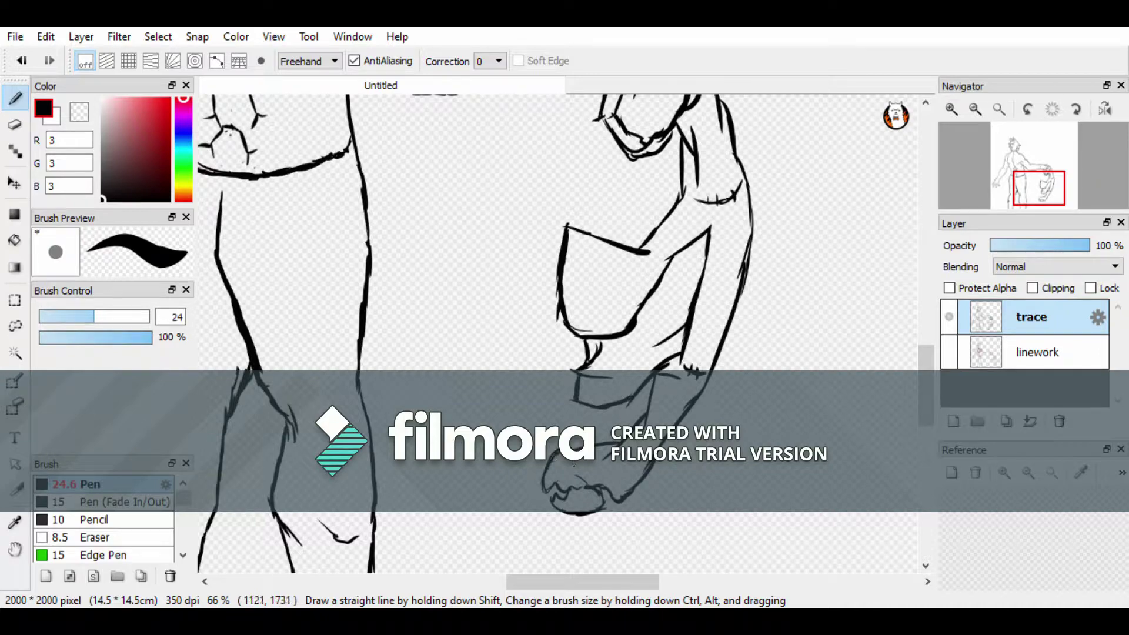
- Erase the rough doubled edges along the second figure's panel shape
scroll(751, 287, up, 2)
scroll(585, 413, down, 3)
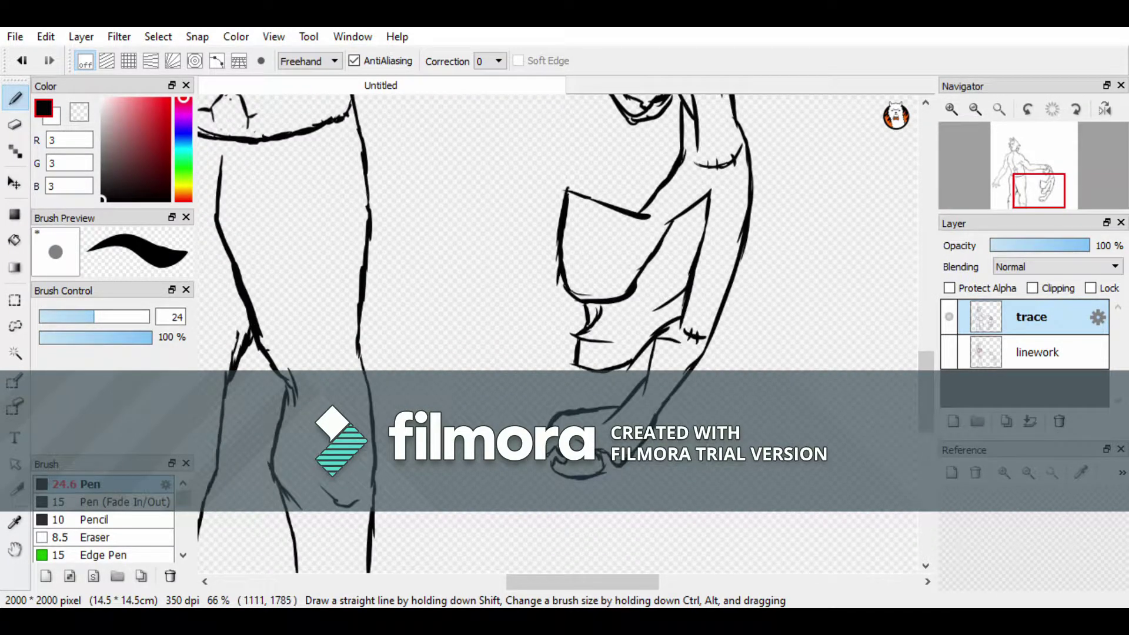
key(e)
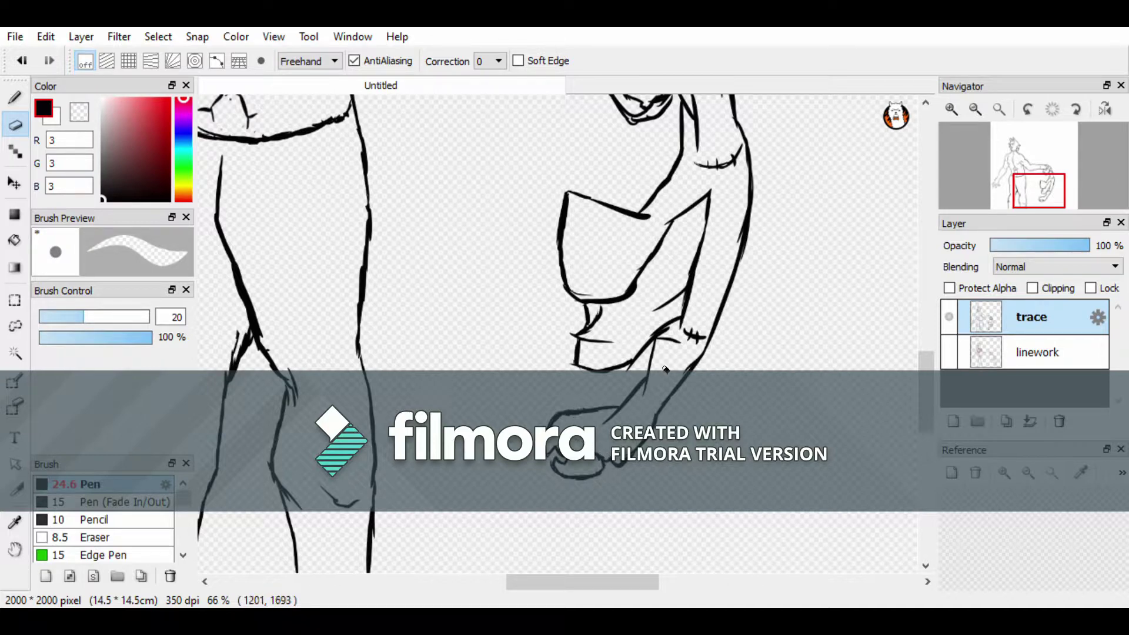
scroll(734, 145, up, 2)
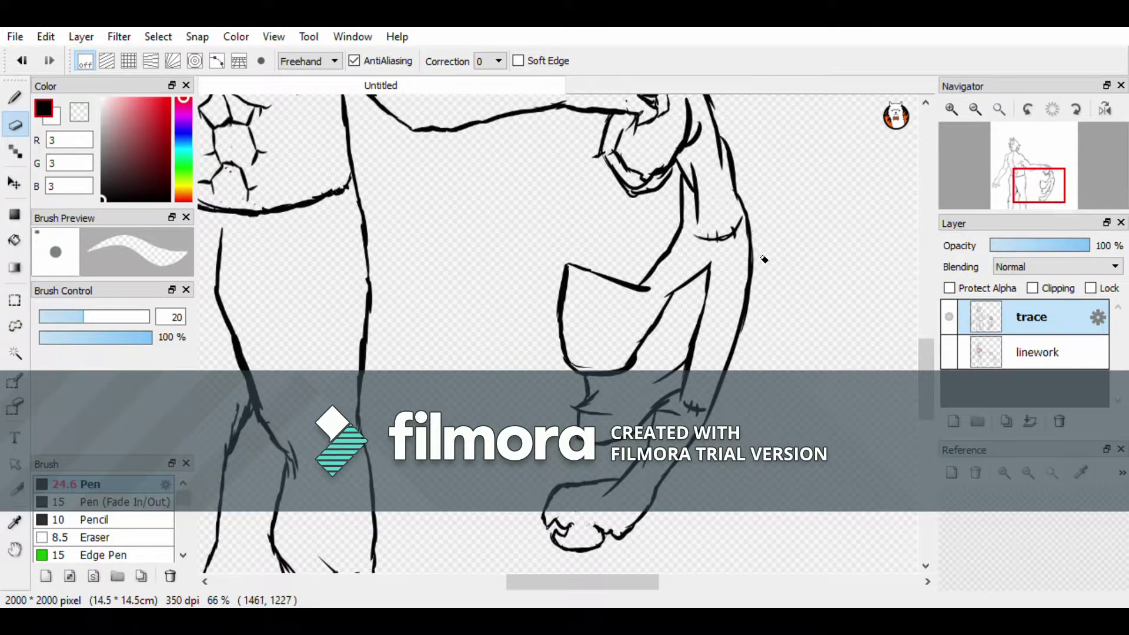
drag(563, 264, 589, 370)
- Erase the doubled outer outline of the second figure's head and redraw it with the pen
scroll(712, 286, up, 5)
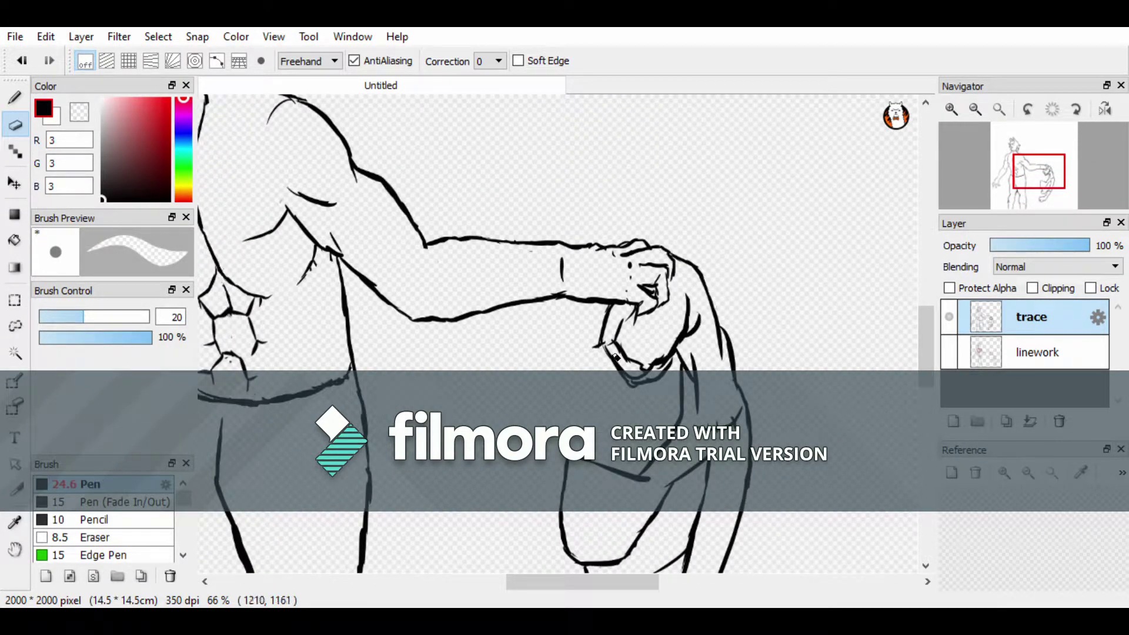
mouse_move(611, 346)
mouse_down()
mouse_move(647, 381)
mouse_move(607, 360)
mouse_up()
key(b)
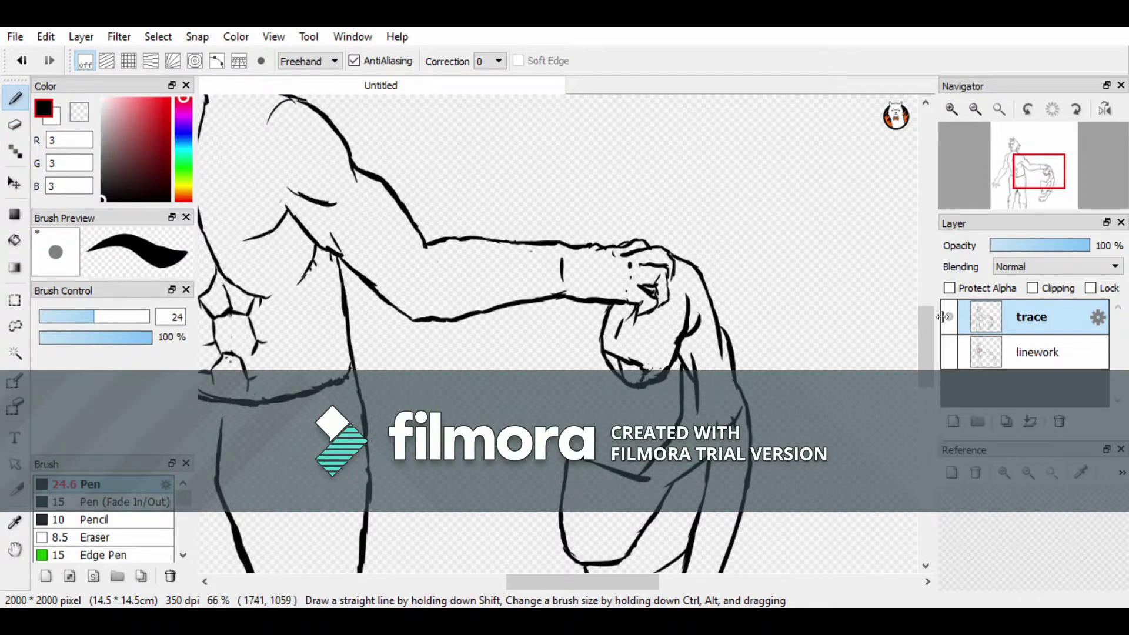
- Thin the standing figure's inner thigh line down to where the legs meet
scroll(884, 279, down, 6)
scroll(519, 376, left, 6)
key(e)
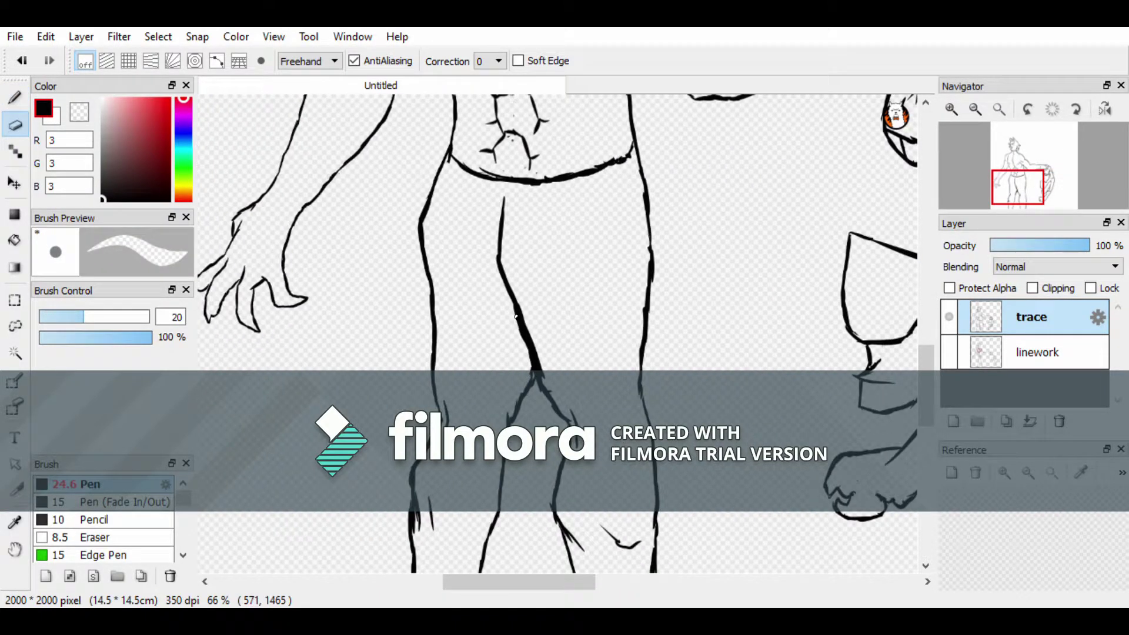
drag(514, 312, 532, 367)
scroll(532, 367, down, 3)
key(b)
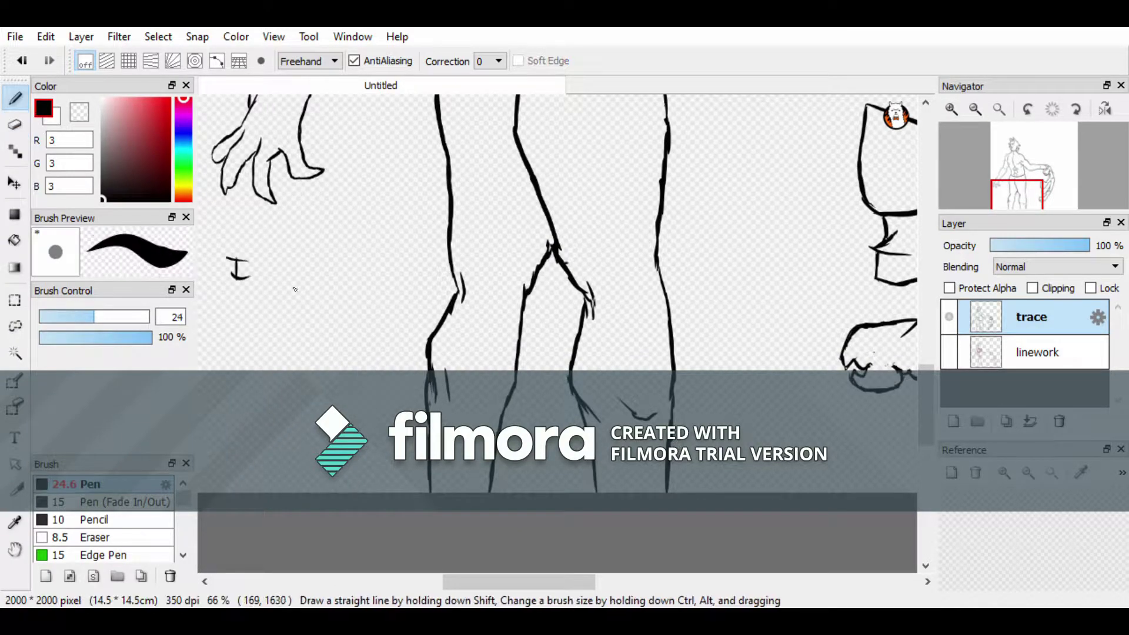
drag(288, 276, 381, 270)
drag(291, 323, 242, 400)
mouse_move(224, 446)
mouse_down()
mouse_move(321, 441)
mouse_move(402, 418)
mouse_up()
click(976, 109)
mouse_move(532, 232)
mouse_down()
mouse_move(626, 274)
mouse_move(580, 402)
mouse_up()
key(ctrl+z)
key(ctrl+z)
key(ctrl+z)
key(ctrl+z)
key(ctrl+z)
key(ctrl+z)
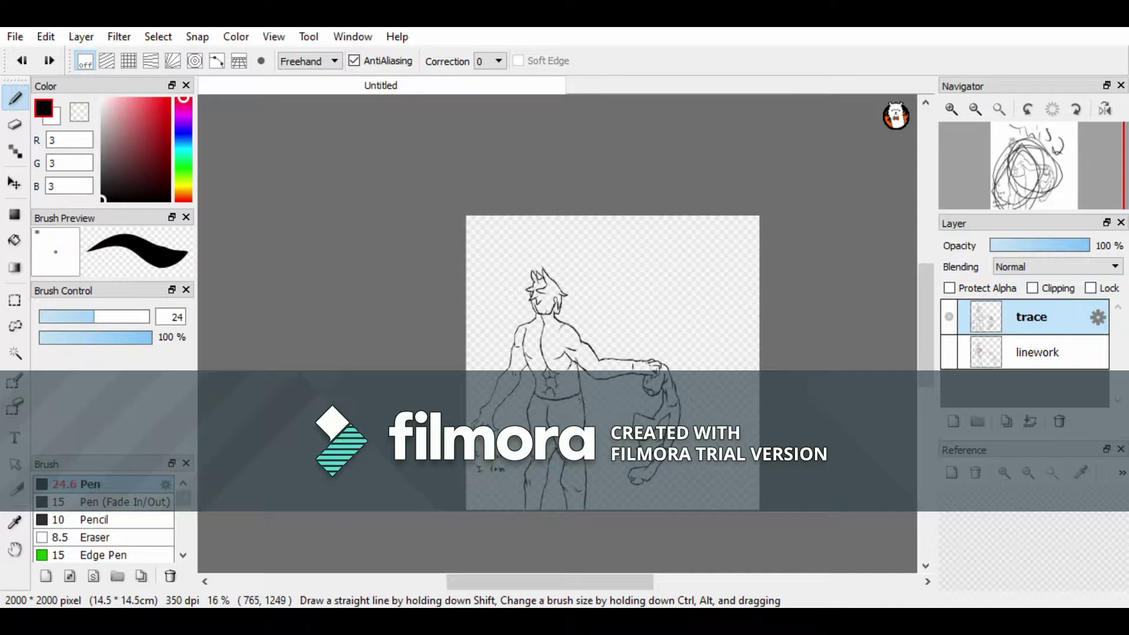
- Thicken the standing figure's leg contours with the pen and add short crease marks on both upper thighs
scroll(547, 423, up, 5)
drag(533, 254, 597, 450)
drag(431, 470, 426, 559)
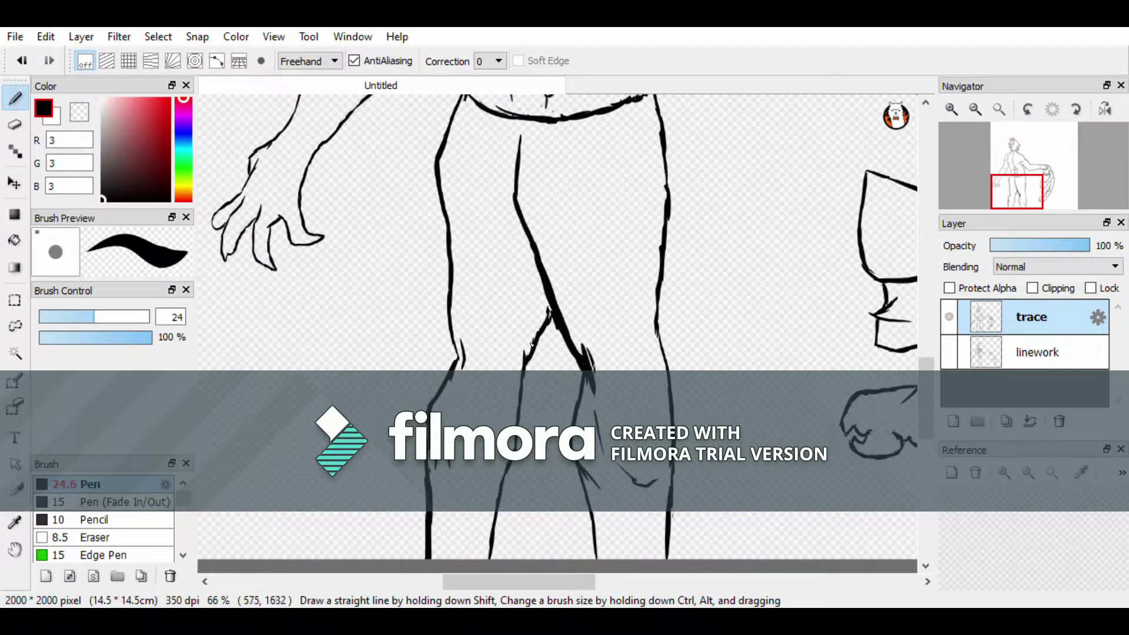
mouse_move(441, 215)
mouse_down()
mouse_move(457, 339)
mouse_move(429, 488)
mouse_up()
drag(551, 313, 489, 560)
drag(583, 385, 601, 558)
drag(658, 107, 669, 560)
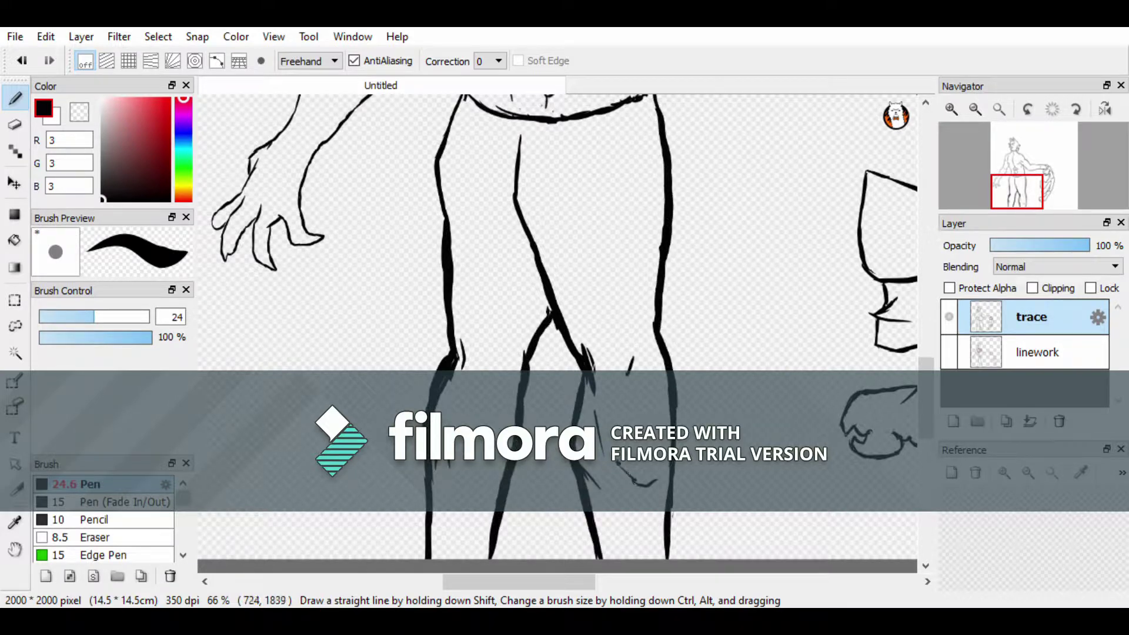
drag(466, 211, 486, 220)
drag(551, 222, 566, 217)
- Thin the standing figure's thigh and knee contours with the eraser and clean up the stray edges
key(e)
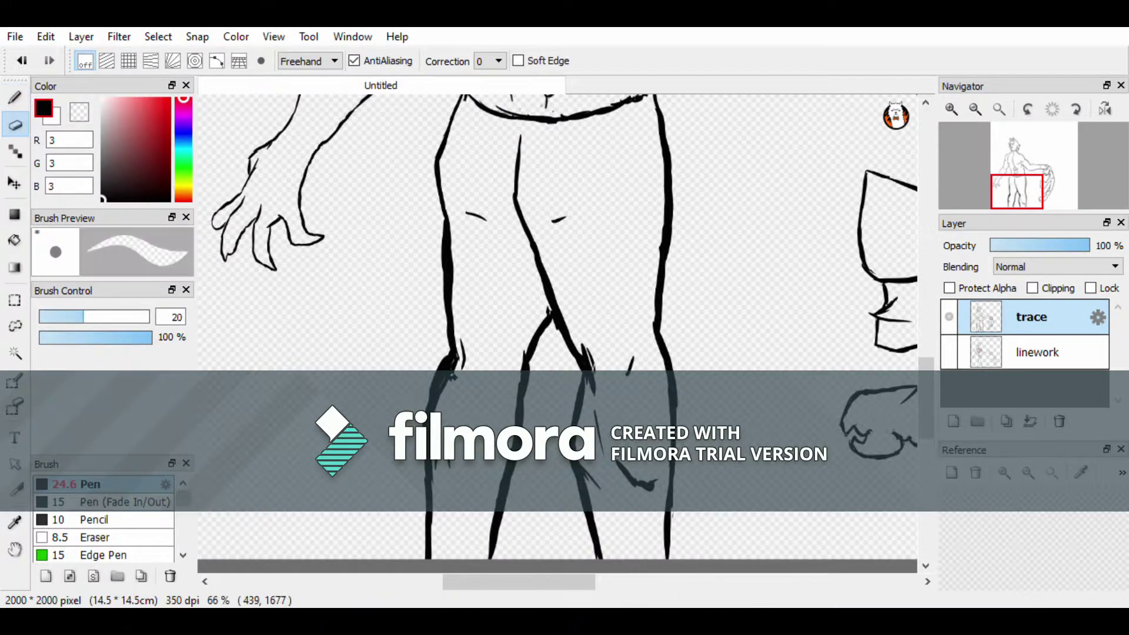
drag(456, 233, 454, 347)
drag(539, 255, 562, 302)
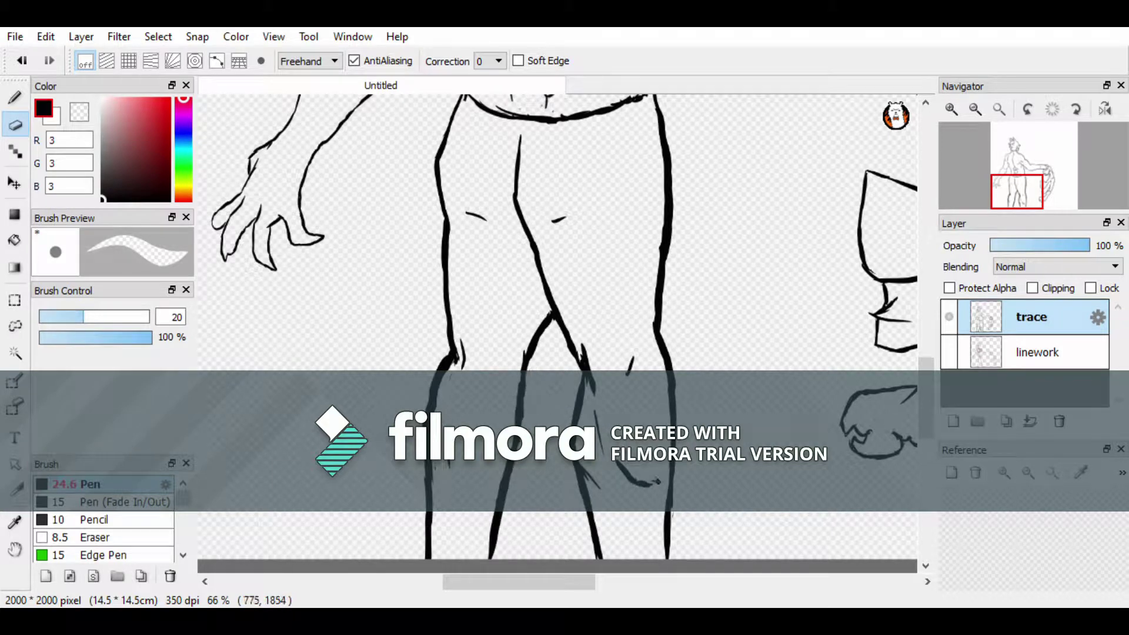
scroll(670, 190, up, 3)
drag(666, 240, 663, 260)
drag(656, 333, 661, 400)
scroll(661, 400, down, 5)
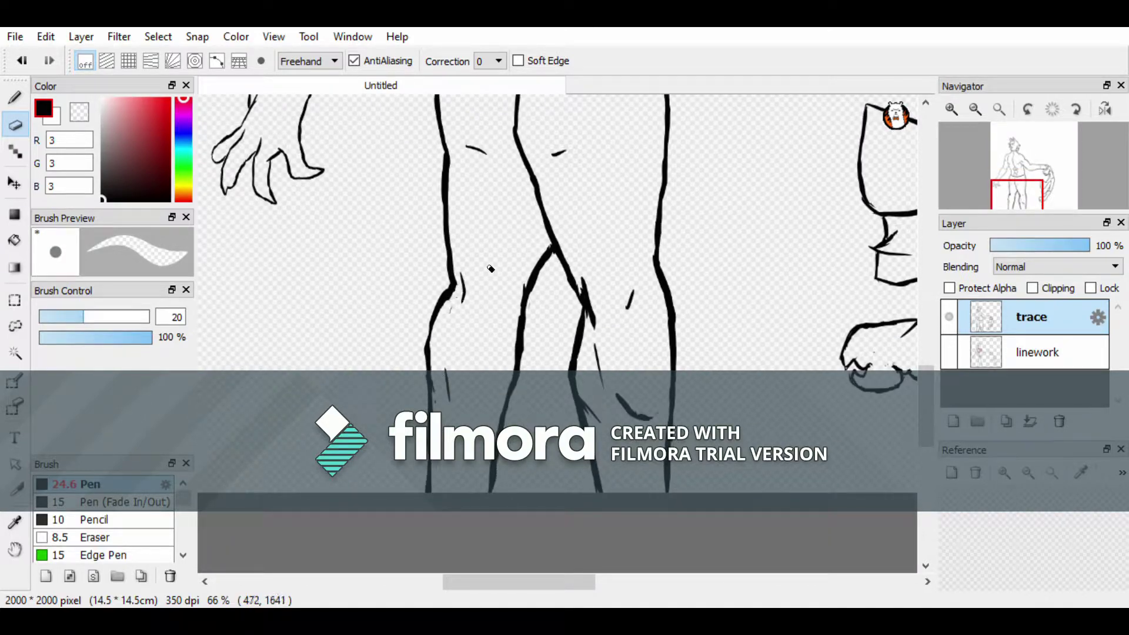
- Re-ink the top of the extended arm's shoulder and add a short stroke where it meets the neck
scroll(694, 367, up, 10)
key(b)
key(e)
key(b)
mouse_move(573, 159)
mouse_down()
mouse_move(612, 175)
mouse_move(637, 209)
mouse_up()
drag(573, 166, 559, 191)
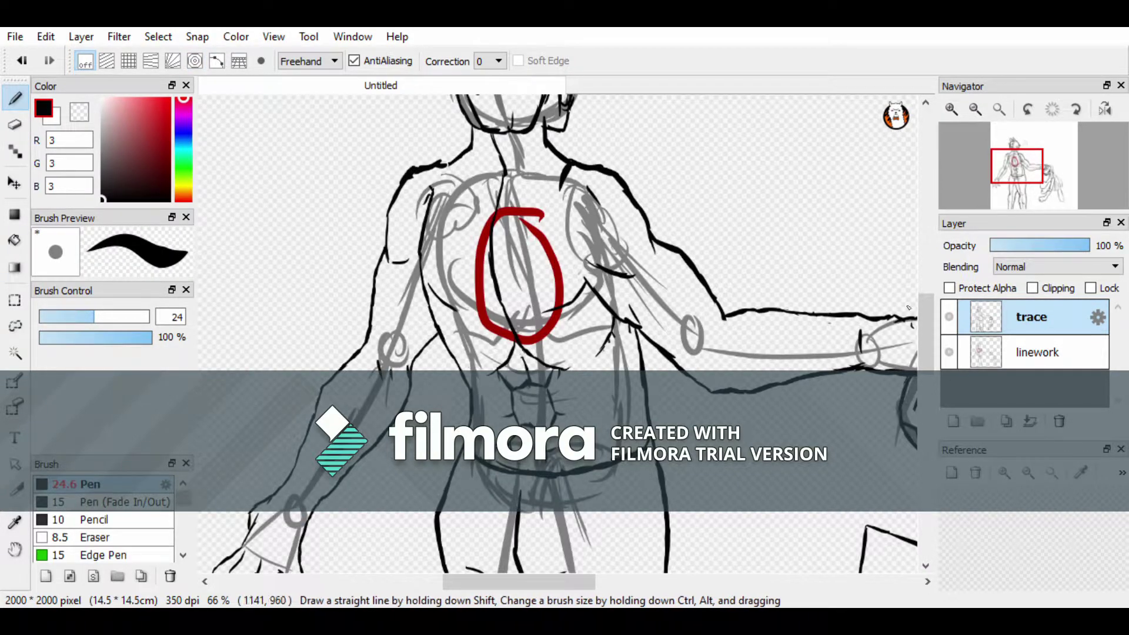
click(976, 109)
click(976, 109)
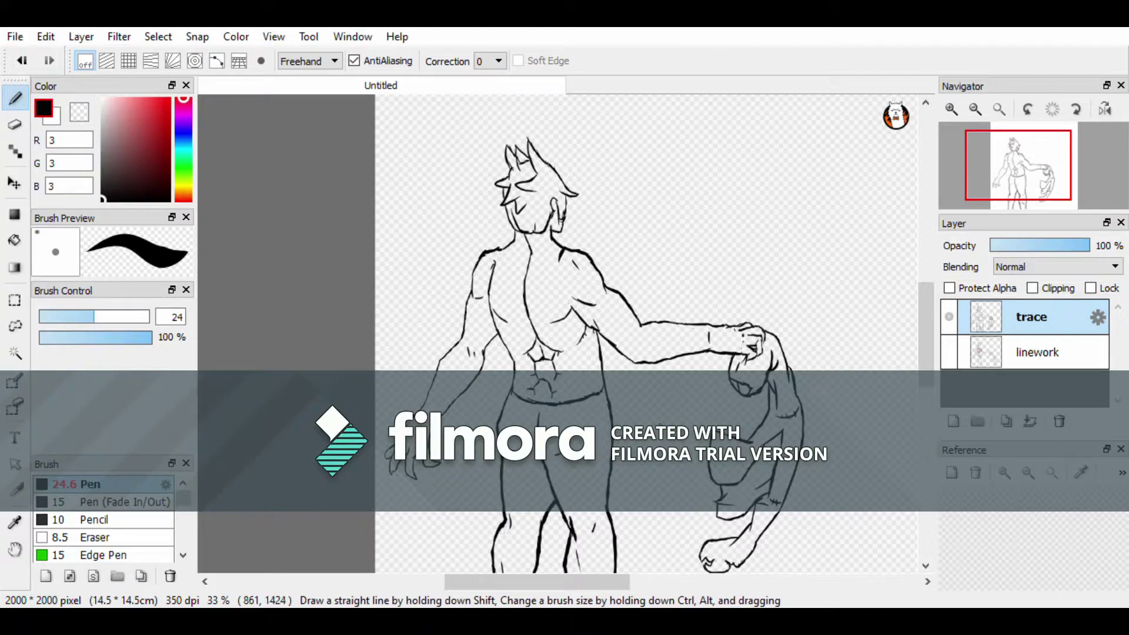
- Outline an upright oval in dark red (R 113, G 0, B 0) around the center line of the standing figure's chest
scroll(535, 282, up, 3)
click(169, 156)
scroll(482, 287, down, 2)
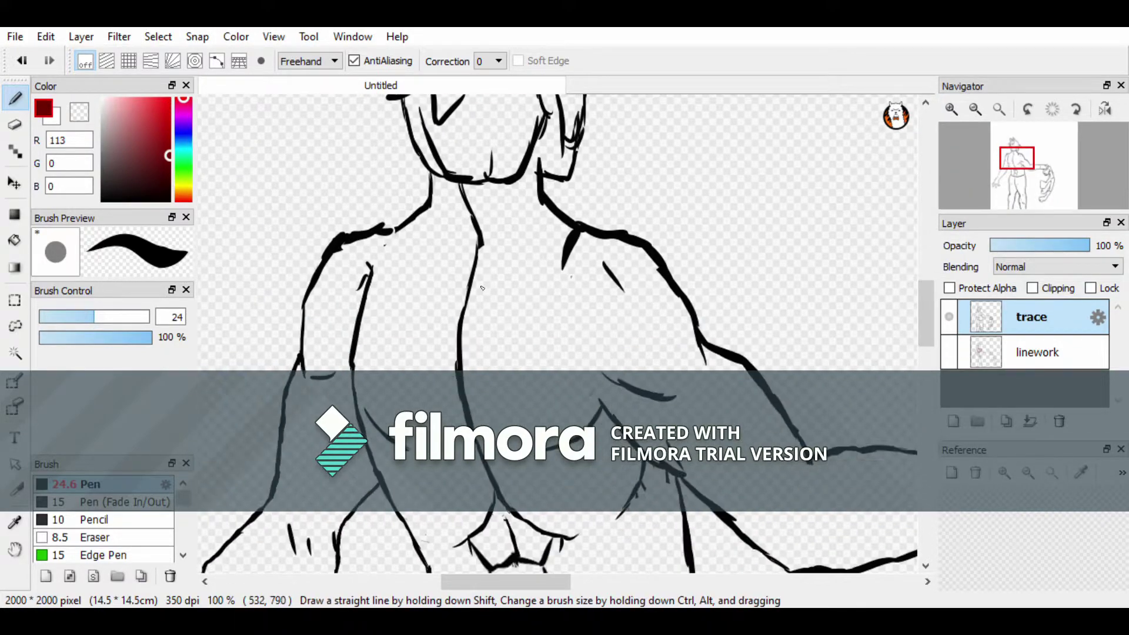
mouse_move(454, 269)
mouse_down()
mouse_move(402, 326)
mouse_move(418, 370)
mouse_up()
mouse_move(476, 254)
mouse_down()
mouse_move(510, 338)
mouse_move(499, 369)
mouse_up()
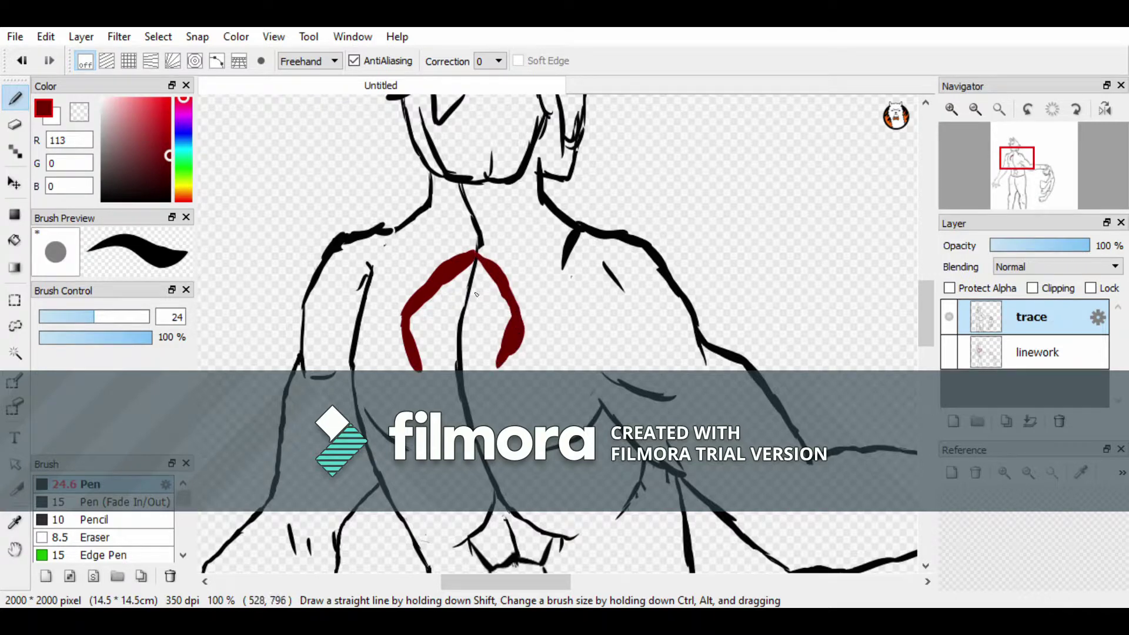
scroll(419, 264, down, 2)
drag(418, 324, 468, 385)
drag(509, 312, 475, 382)
drag(509, 332, 476, 385)
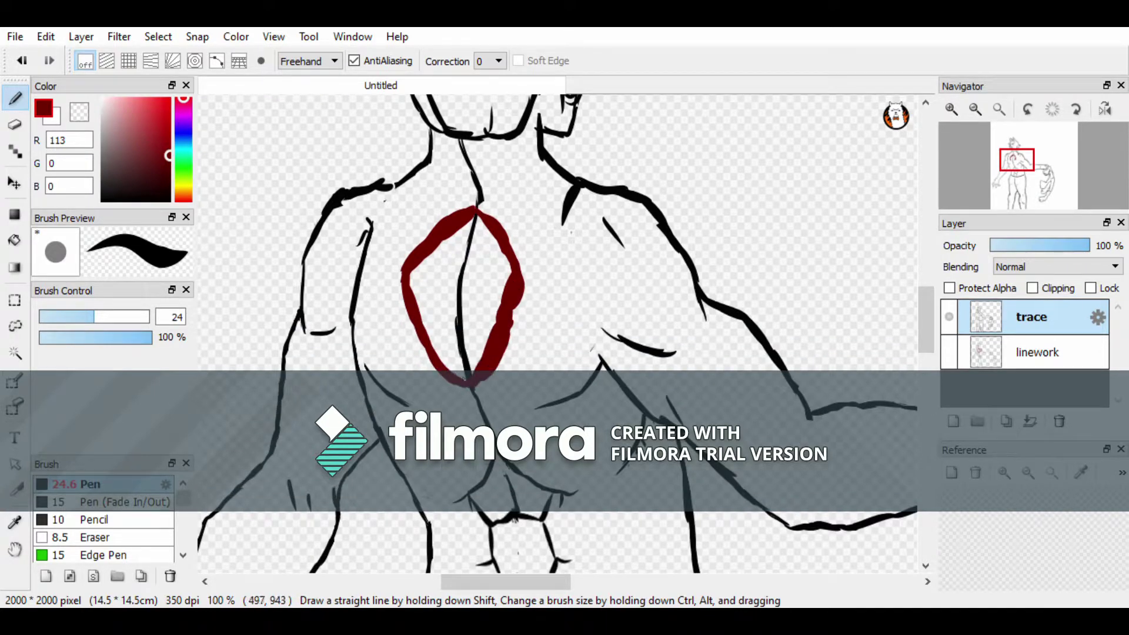
- Fill the inside of the chest oval with solid dark red brush strokes
scroll(874, 246, up, 1)
mouse_move(494, 240)
mouse_down()
mouse_move(511, 296)
mouse_move(470, 418)
mouse_up()
mouse_move(428, 278)
mouse_down()
mouse_move(414, 329)
mouse_move(467, 408)
mouse_up()
mouse_move(470, 255)
mouse_down()
mouse_move(441, 341)
mouse_move(470, 353)
mouse_move(508, 282)
mouse_move(452, 251)
mouse_move(406, 329)
mouse_move(418, 387)
mouse_up()
- Trim the red oval's left edge with the eraser and redraw the chest's center line over it in black
key(e)
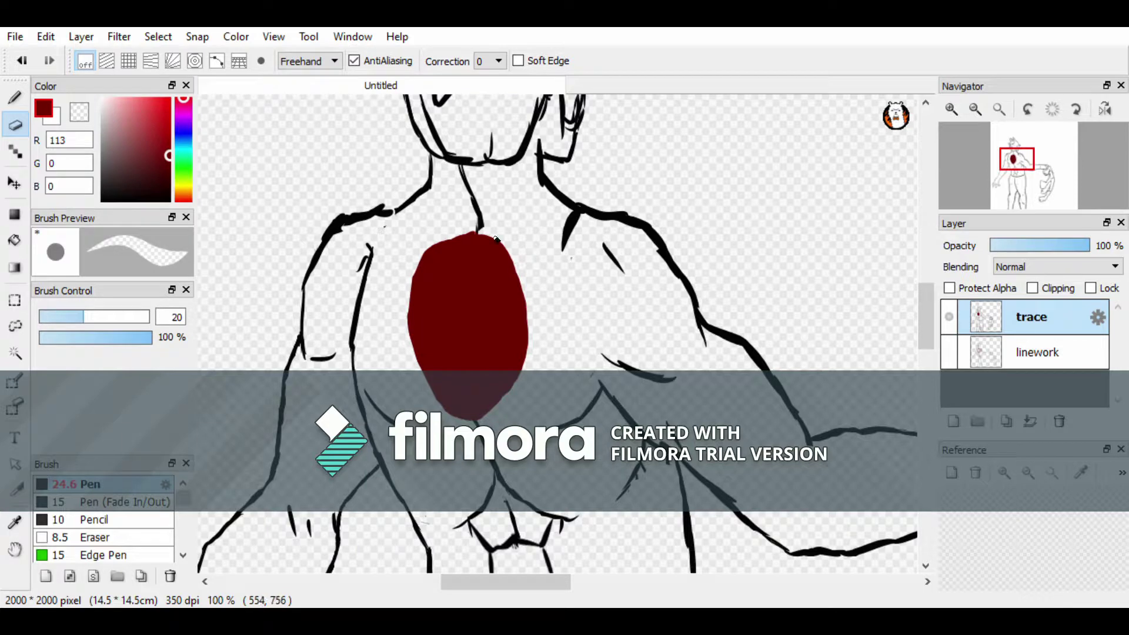
mouse_move(452, 416)
mouse_down()
mouse_move(408, 305)
mouse_move(414, 261)
mouse_move(456, 405)
mouse_up()
key(b)
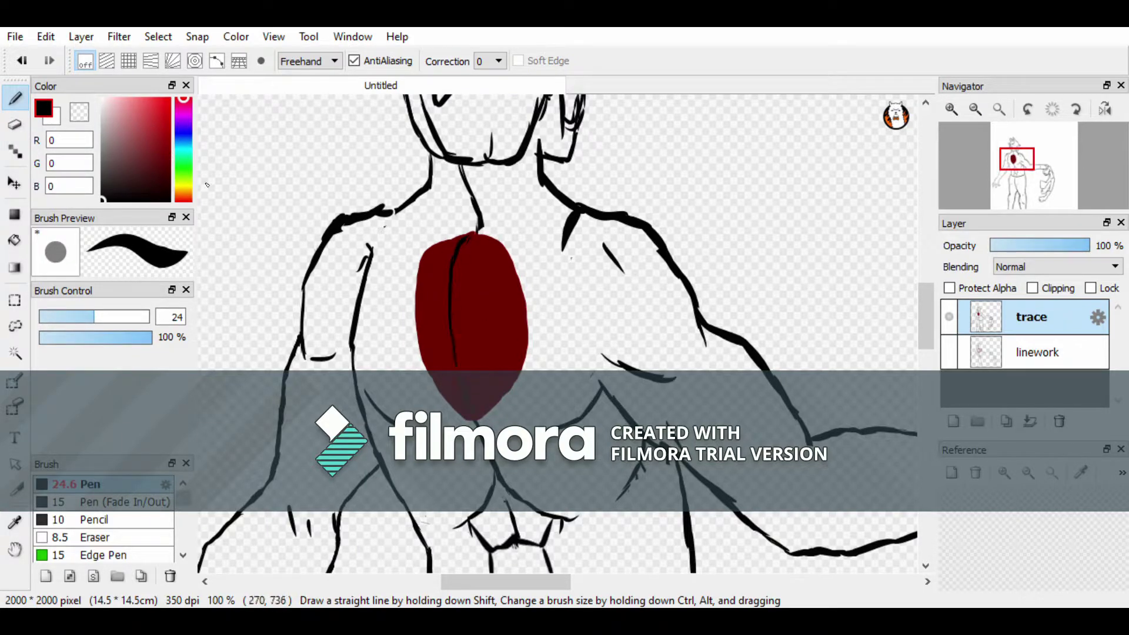
- Extend the dark red chest marking with a broad band reaching across the upper chest to both shoulders
key(e)
key(i)
click(499, 242)
key(b)
mouse_move(509, 237)
mouse_down()
mouse_move(569, 229)
mouse_move(652, 311)
mouse_move(579, 307)
mouse_move(585, 320)
mouse_up()
mouse_move(438, 242)
mouse_down()
mouse_move(394, 234)
mouse_move(346, 304)
mouse_up()
mouse_move(415, 288)
mouse_down()
mouse_move(353, 291)
mouse_move(379, 253)
mouse_move(414, 276)
mouse_move(609, 285)
mouse_up()
drag(376, 230, 494, 241)
- Erase two oval eye shapes in the red chest marking, with small dashes around them
scroll(353, 235, down, 1)
click(101, 130)
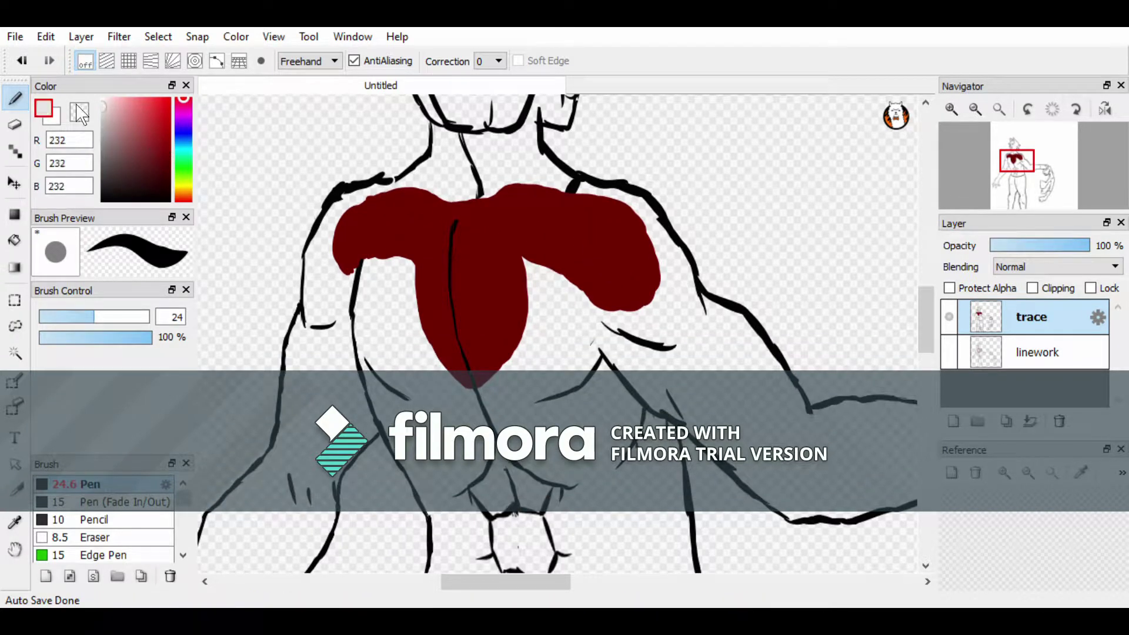
key(e)
drag(495, 268, 475, 288)
drag(438, 272, 431, 293)
drag(503, 290, 511, 297)
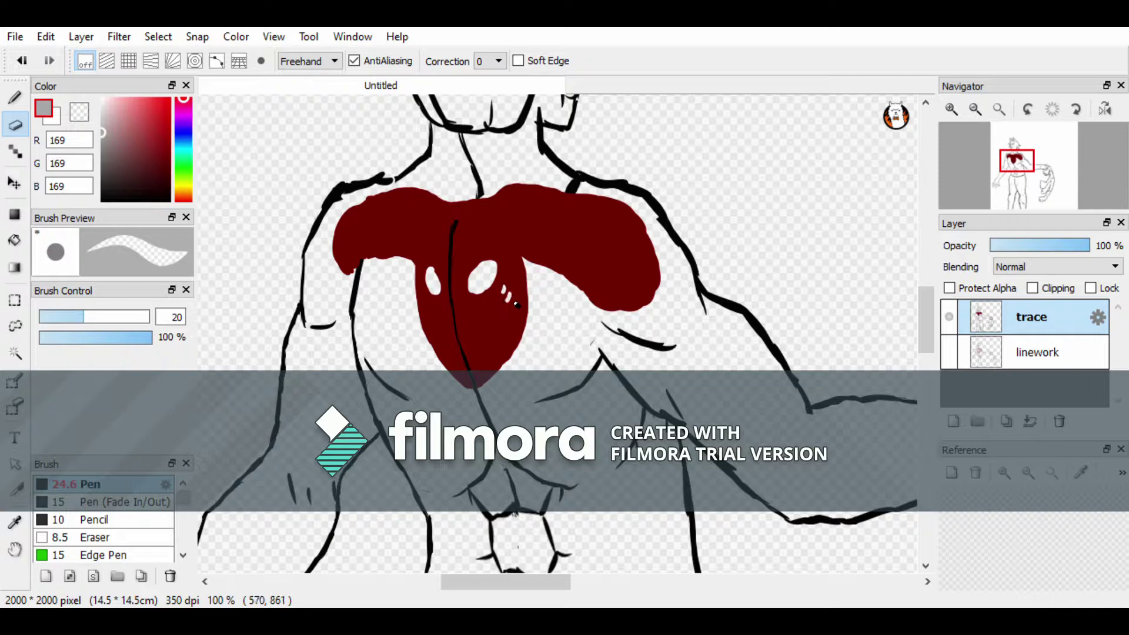
- Erase thin lines linking the eye shapes to the center line, and carve a heart shape below them
scroll(498, 227, up, 1)
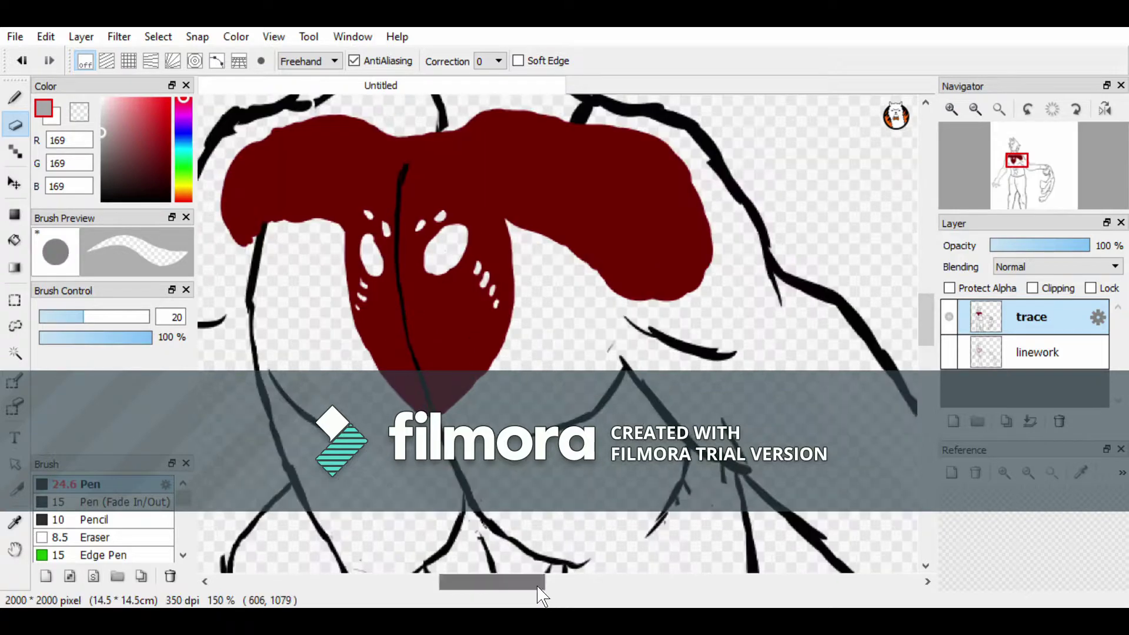
mouse_move(507, 287)
mouse_down()
mouse_move(557, 274)
mouse_move(520, 302)
mouse_up()
drag(559, 272, 520, 302)
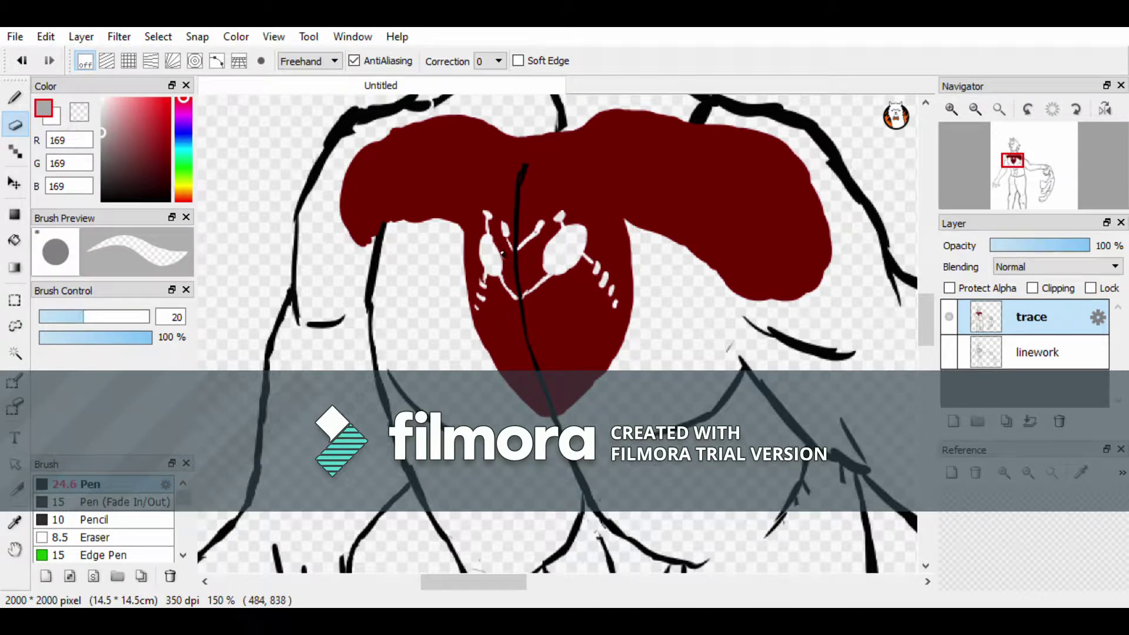
scroll(519, 266, up, 1)
mouse_move(504, 310)
mouse_down()
mouse_move(503, 333)
mouse_move(529, 322)
mouse_move(537, 340)
mouse_move(516, 369)
mouse_move(532, 331)
mouse_move(537, 374)
mouse_move(520, 376)
mouse_move(540, 351)
mouse_move(501, 330)
mouse_move(500, 341)
mouse_move(495, 319)
mouse_move(529, 329)
mouse_up()
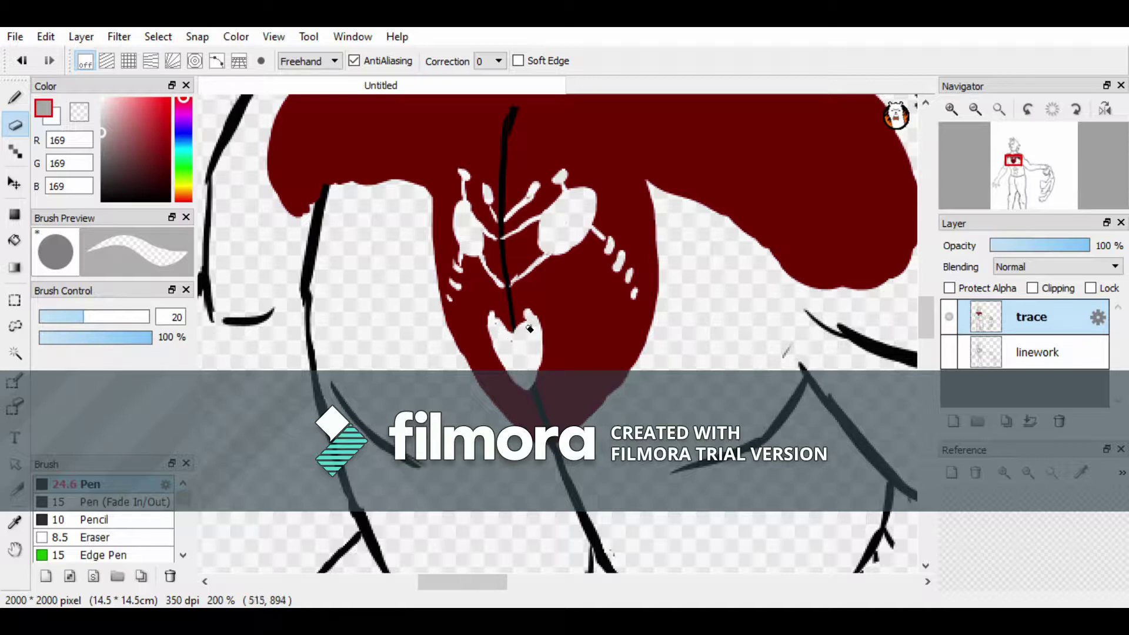
- Cut radiating notches into the lower edge of the chest marking and shorten the uppermost ones with dark red
mouse_move(624, 363)
mouse_down()
mouse_move(634, 387)
mouse_move(586, 415)
mouse_up()
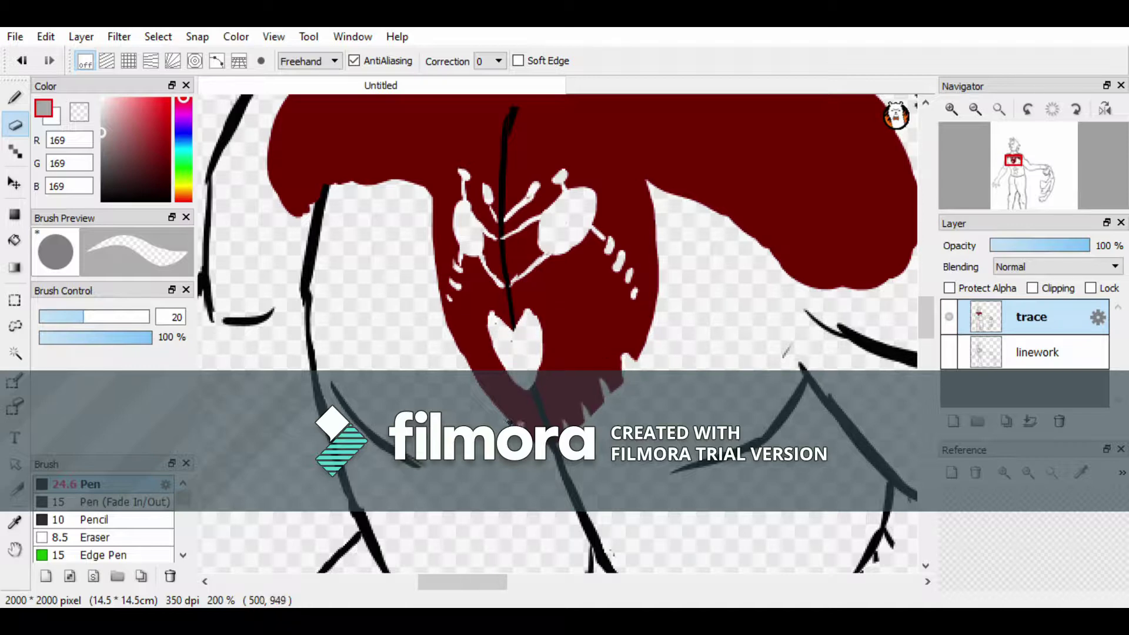
scroll(811, 282, up, 2)
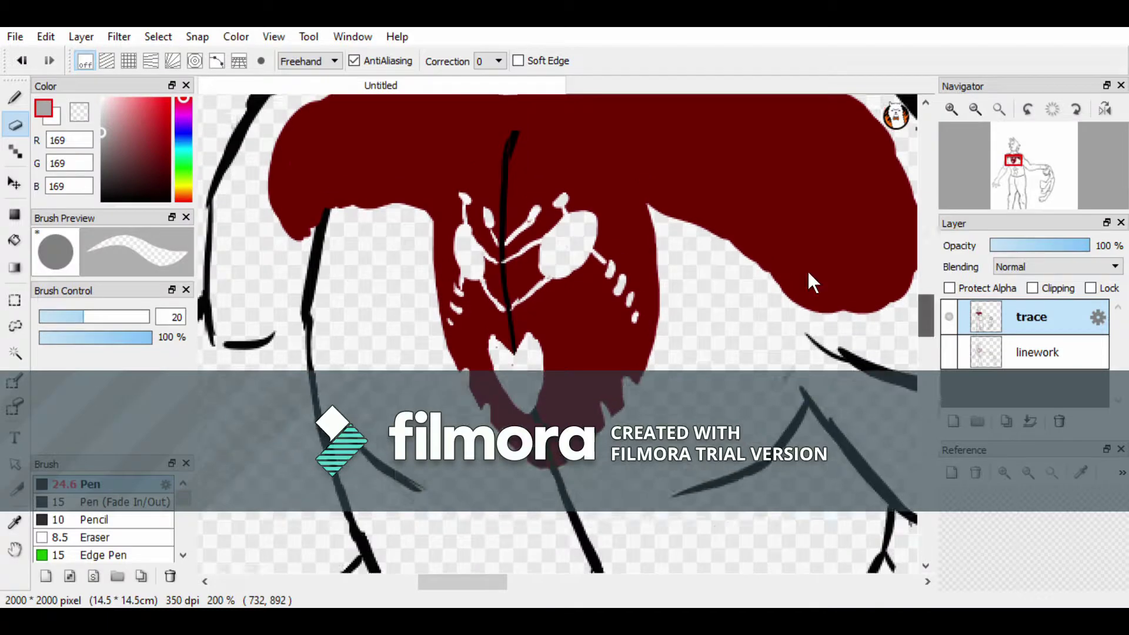
drag(540, 400, 606, 444)
drag(534, 379, 598, 401)
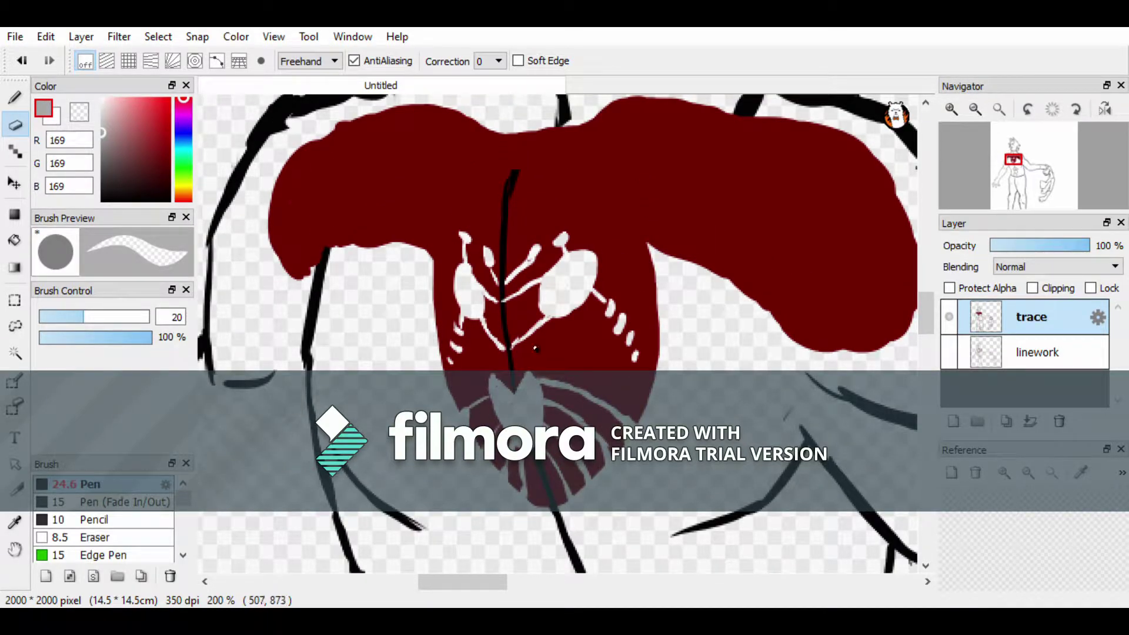
key(b)
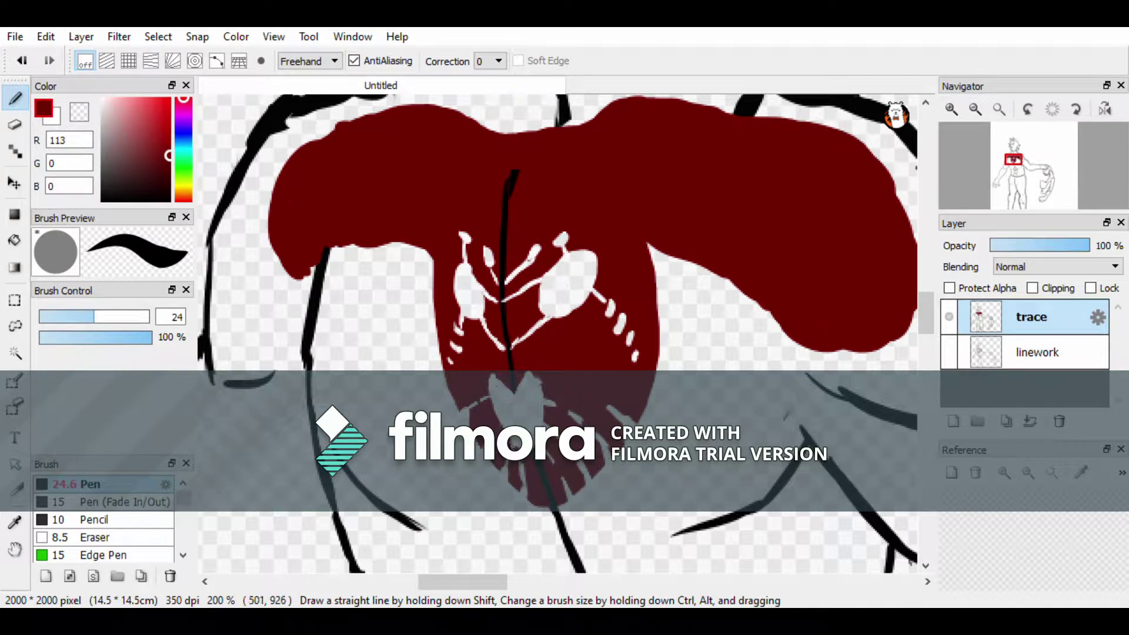
- Erase small dots between the eye shapes and the heart, and paint dark red pupils inside both eyes
key(e)
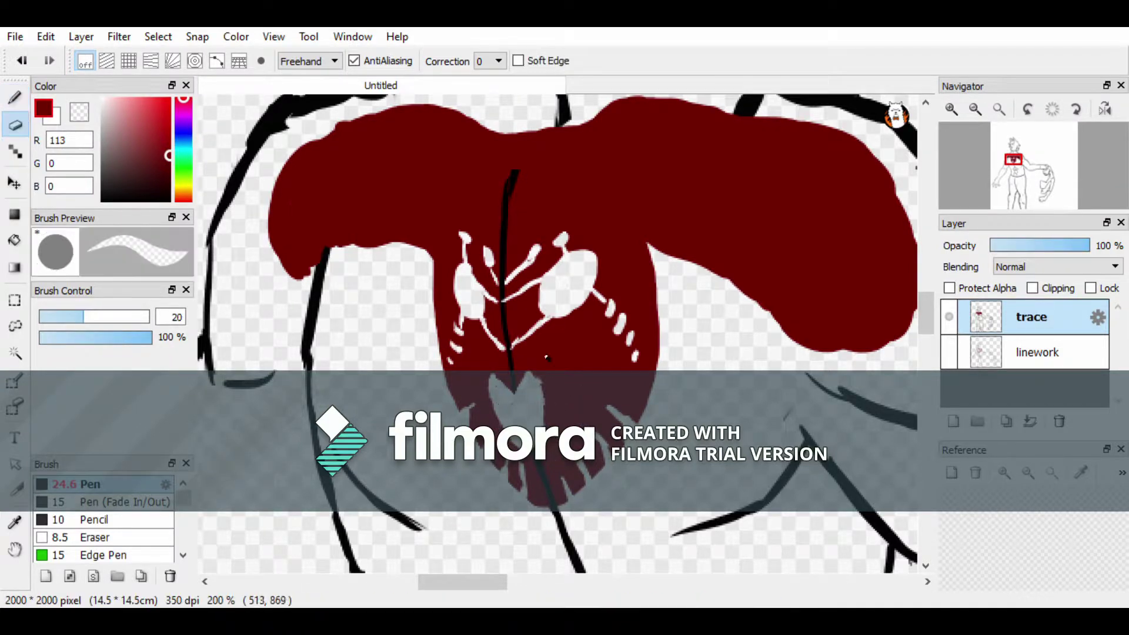
key(b)
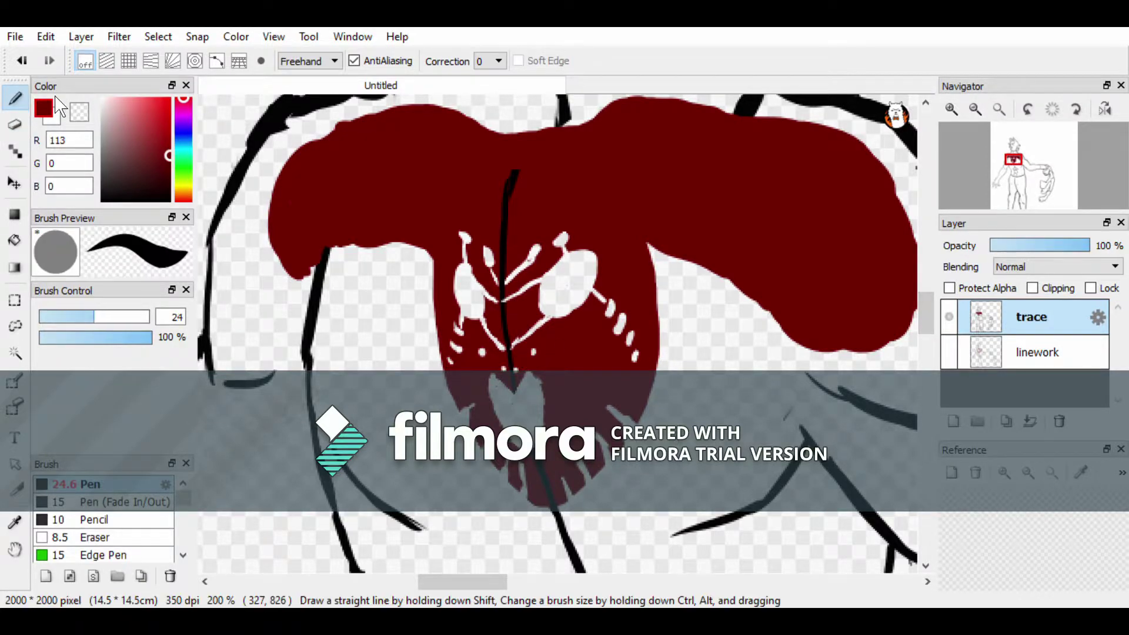
drag(563, 290, 567, 283)
drag(466, 285, 470, 302)
scroll(526, 222, up, 2)
key(e)
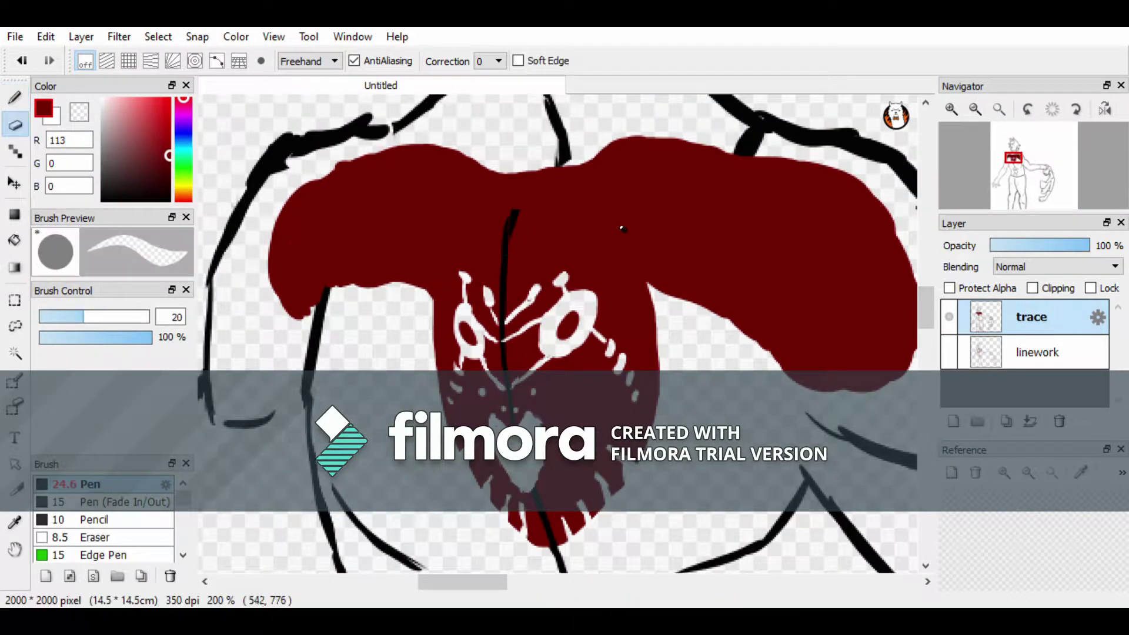
mouse_move(764, 315)
mouse_down()
mouse_move(766, 276)
mouse_move(802, 284)
mouse_move(856, 318)
mouse_move(885, 360)
mouse_move(830, 337)
mouse_move(822, 314)
mouse_move(824, 350)
mouse_move(793, 317)
mouse_move(764, 330)
mouse_up()
key(ctrl+z)
key(ctrl+z)
key(ctrl+y)
- Reduce the eraser size to 9 and carve a small ladder-like triangle with radiating lines into the marking beside the extended arm
key(bracketleft)
key(bracketleft)
key(bracketleft)
key(bracketleft)
key(bracketleft)
drag(760, 288, 791, 284)
mouse_move(779, 322)
mouse_down()
mouse_move(821, 296)
mouse_move(802, 385)
mouse_move(906, 317)
mouse_up()
scroll(841, 339, up, 3)
mouse_move(832, 358)
mouse_down()
mouse_move(834, 246)
mouse_move(845, 231)
mouse_up()
- Erase a row of curved vertical stripes through the marking between the extended arm's shoulder and the chest center
mouse_move(763, 300)
mouse_down()
mouse_move(775, 221)
mouse_move(739, 385)
mouse_up()
mouse_move(721, 198)
mouse_down()
mouse_move(698, 370)
mouse_move(675, 357)
mouse_up()
drag(677, 193, 653, 346)
drag(603, 203, 651, 359)
- Erase matching curved stripes through the marking on the lowered arm's side, ending in fan-shaped lines at the shoulder
scroll(652, 514, up, 1)
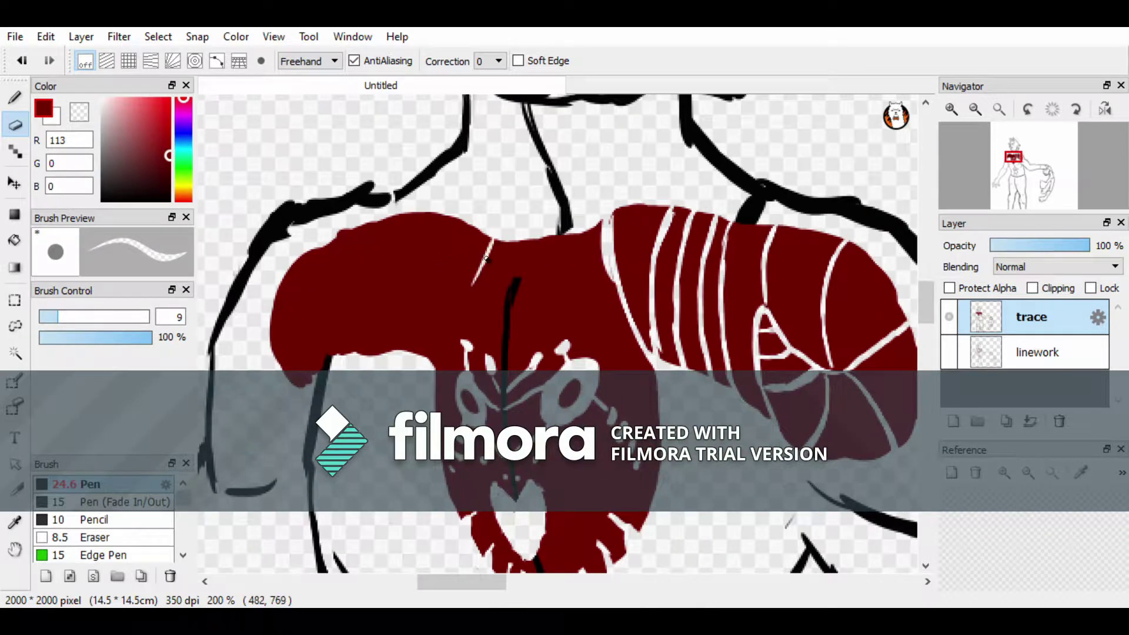
drag(490, 240, 436, 357)
mouse_move(445, 218)
mouse_down()
mouse_move(428, 357)
mouse_move(413, 351)
mouse_up()
drag(396, 216, 388, 351)
drag(380, 222, 351, 353)
key(b)
key(e)
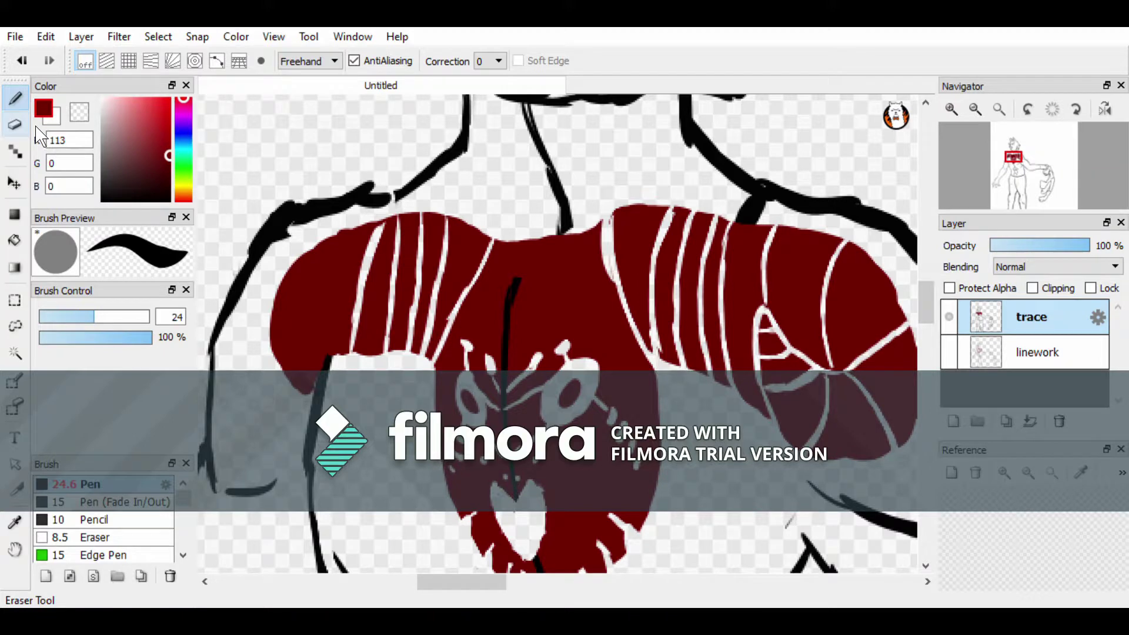
mouse_move(332, 236)
mouse_down()
mouse_move(324, 354)
mouse_move(275, 352)
mouse_move(291, 385)
mouse_up()
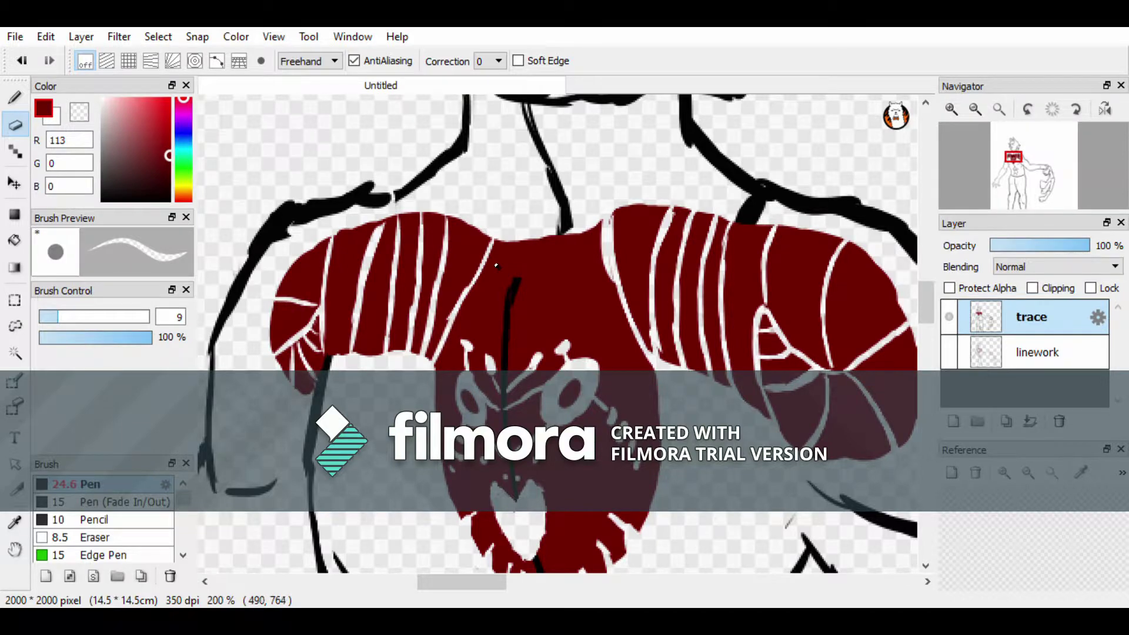
- Clean up the upper edge of the red marking with the eraser below the neck and near the lowered arm's shoulder
scroll(329, 276, down, 3)
scroll(353, 247, up, 1)
scroll(364, 235, down, 2)
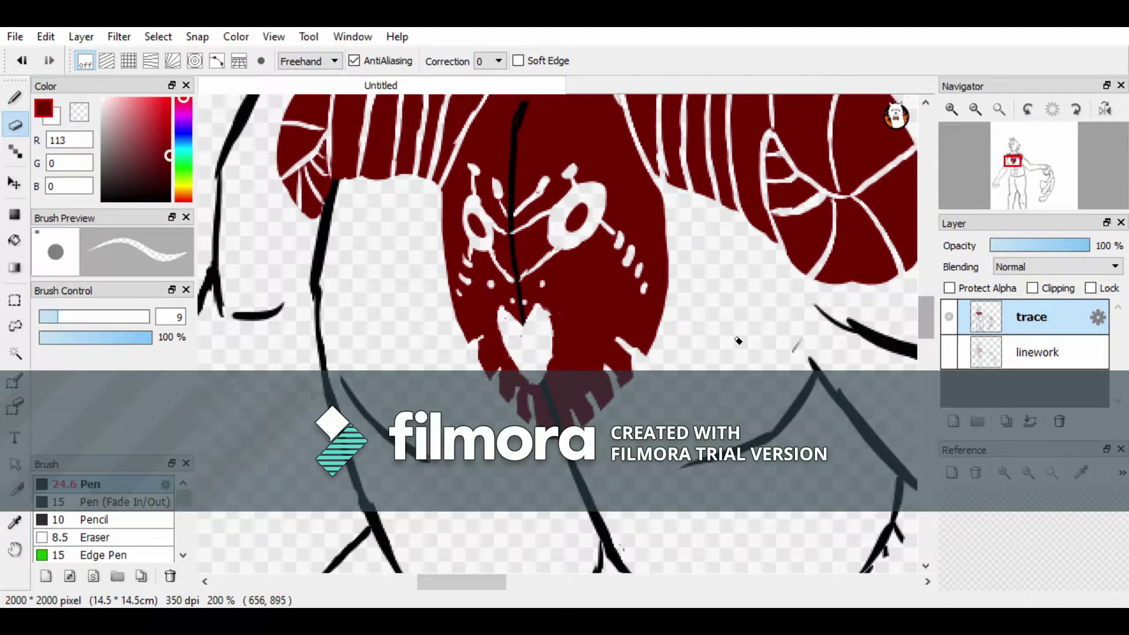
scroll(928, 317, up, 5)
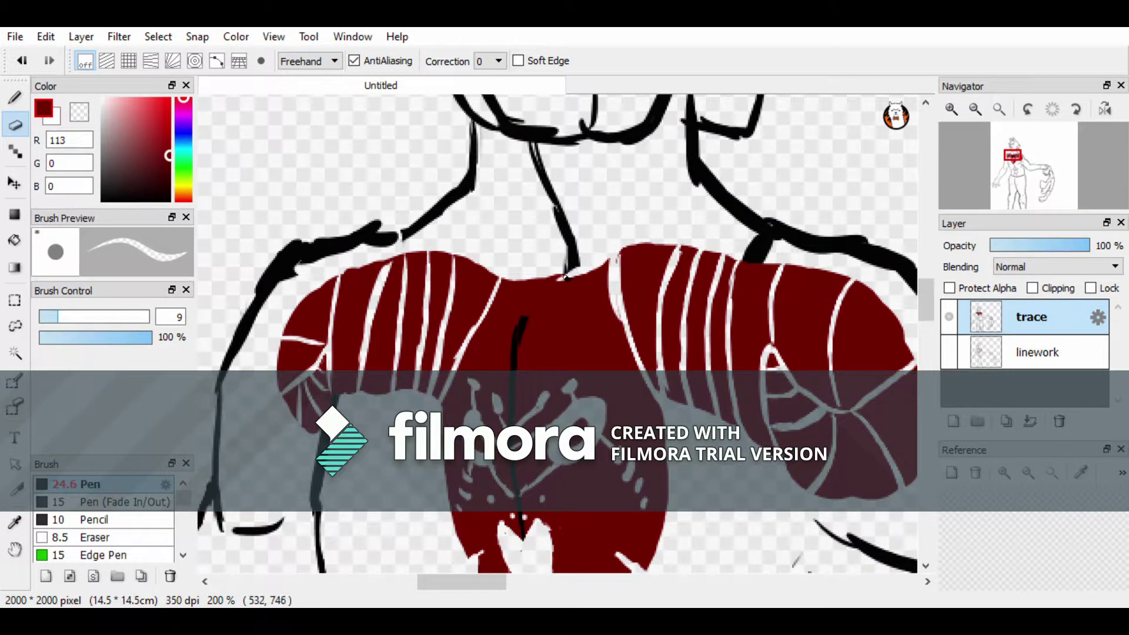
scroll(766, 162, down, 3)
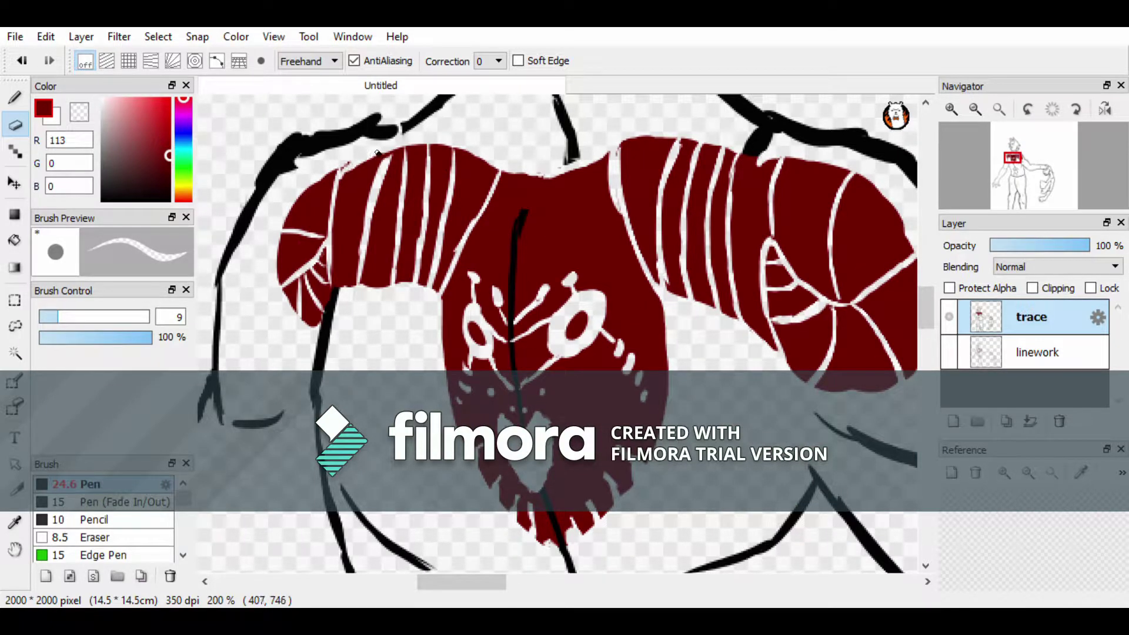
scroll(449, 582, right, 3)
scroll(705, 282, down, 2)
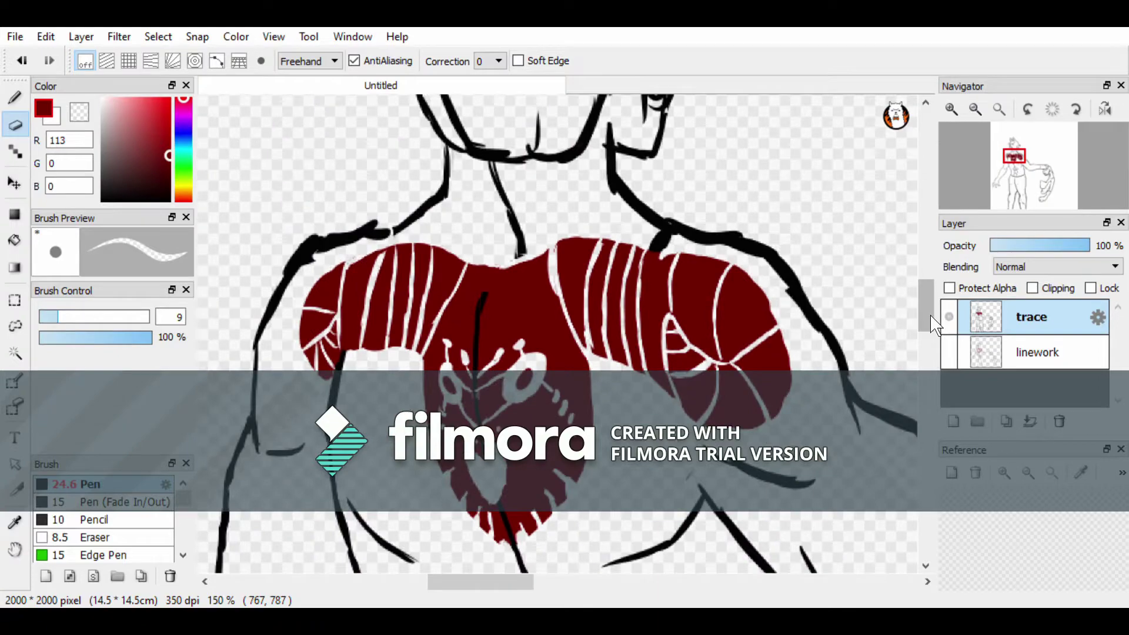
- Mix a brown skin tone (R 169, G 131, B 84) and bucket-fill the standing figure's torso and arms with it
scroll(241, 294, up, 1)
key(b)
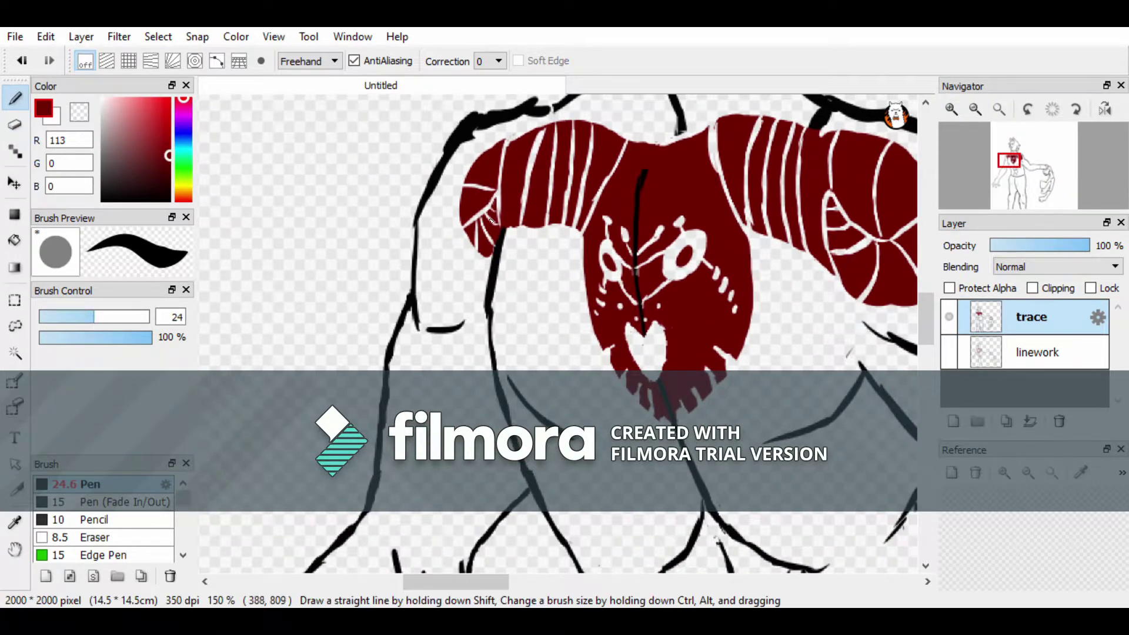
drag(177, 171, 182, 193)
click(133, 130)
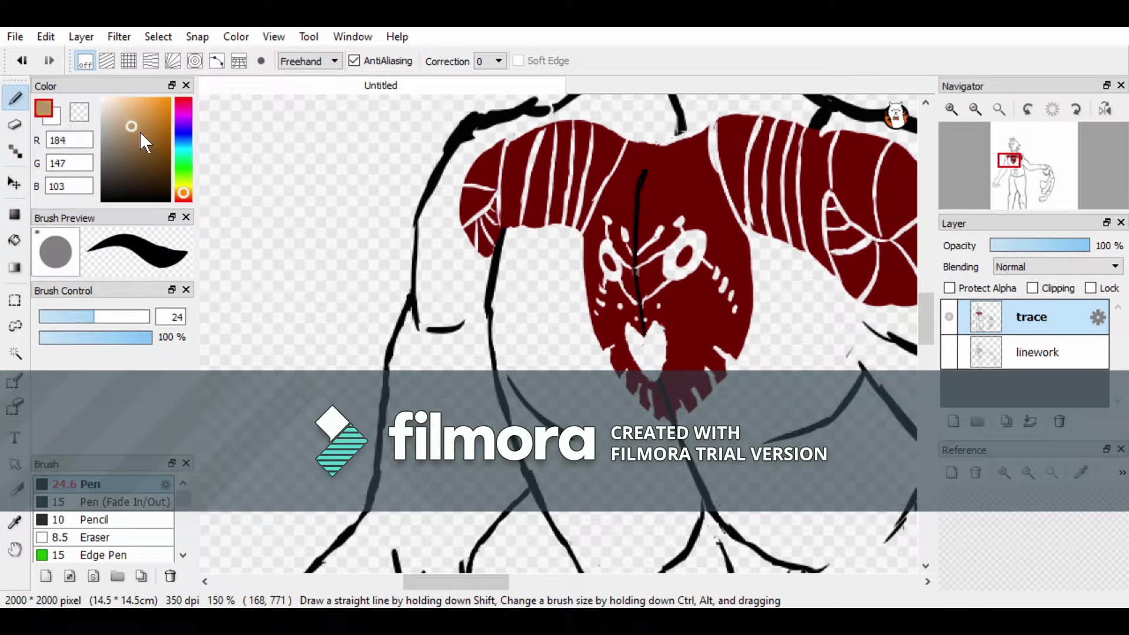
click(976, 110)
key(g)
click(517, 329)
click(135, 132)
click(517, 329)
drag(370, 247, 177, 106)
- Redraw the gripping hand's outline in black and clear the brown fill from the second figure
scroll(606, 268, up, 2)
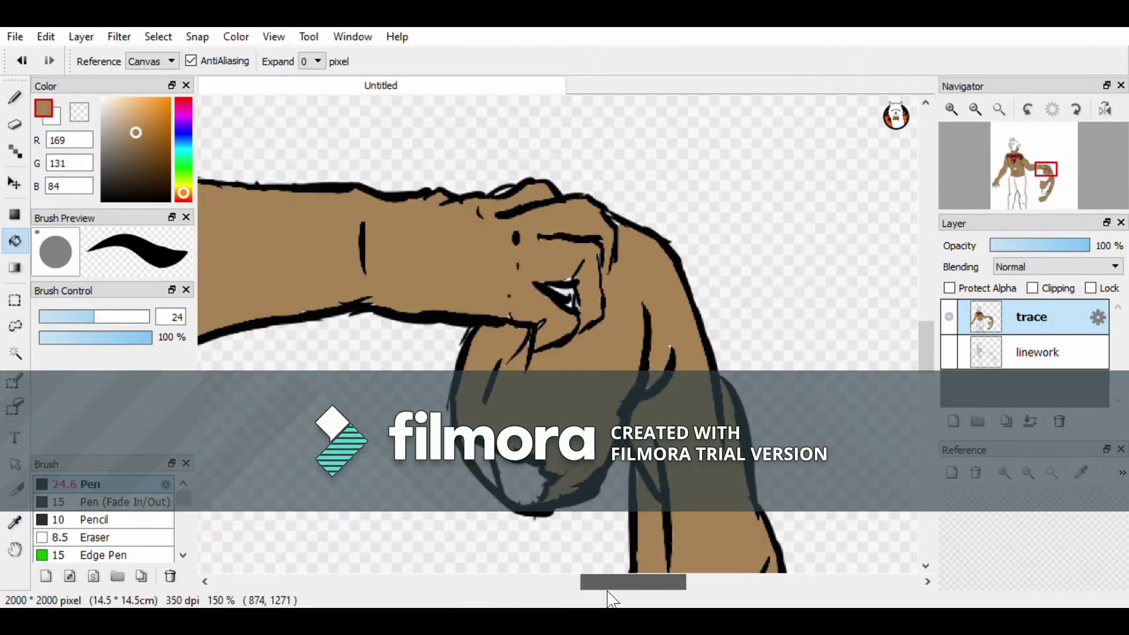
key(b)
alt+click(605, 268)
drag(608, 259, 599, 323)
key(g)
drag(1045, 169, 1019, 169)
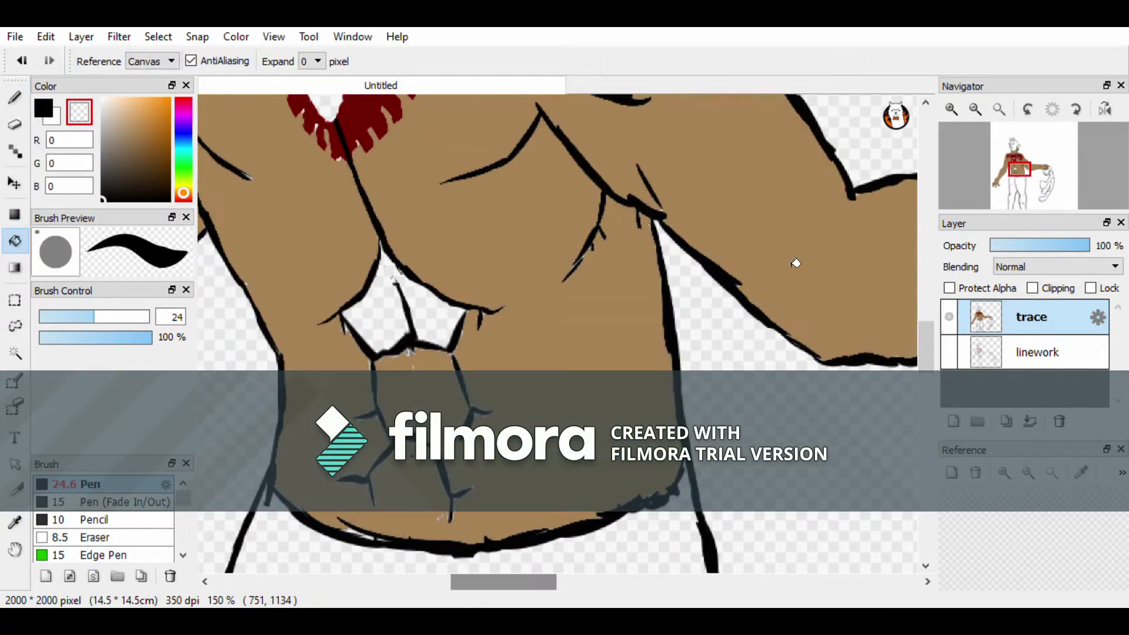
- Sample the marking's dark red and bucket-fill the uppermost abdominal segments with it
key(e)
alt+click(353, 126)
key(g)
click(371, 343)
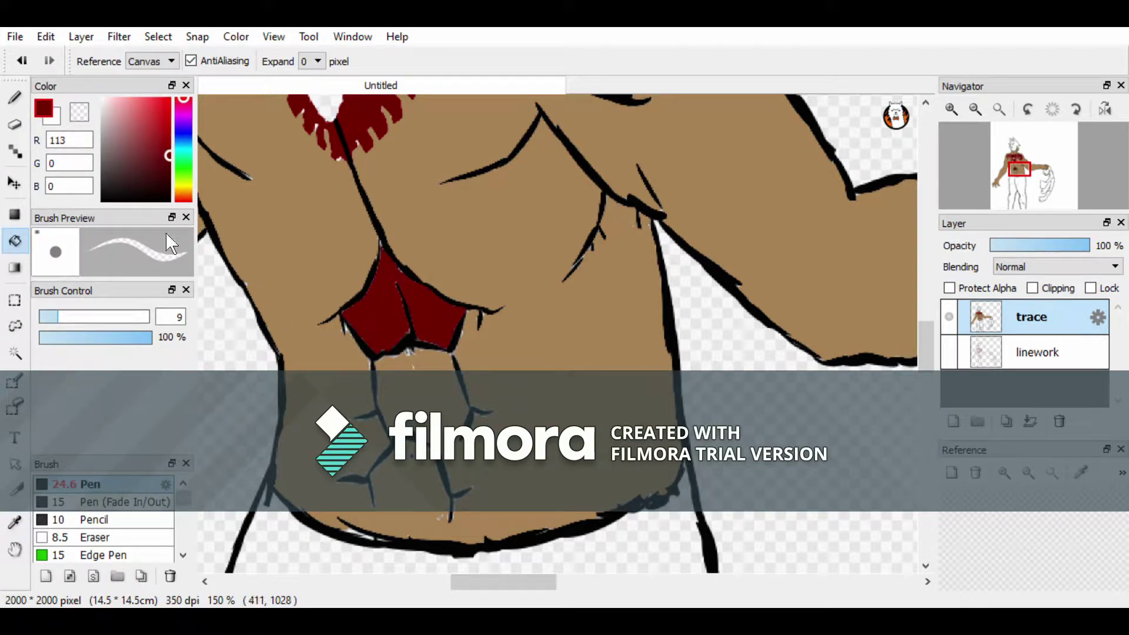
- Close the gaps in the lower abdominal outlines with dark red strokes and bucket-fill those segments in the same color
key(b)
key(e)
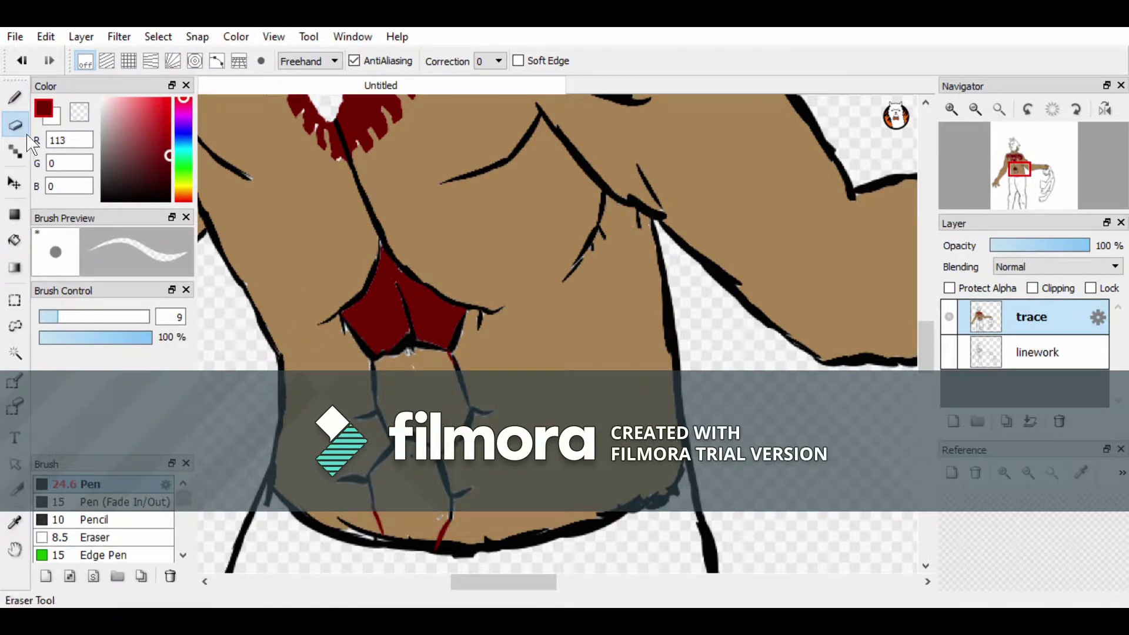
key(g)
click(414, 400)
key(b)
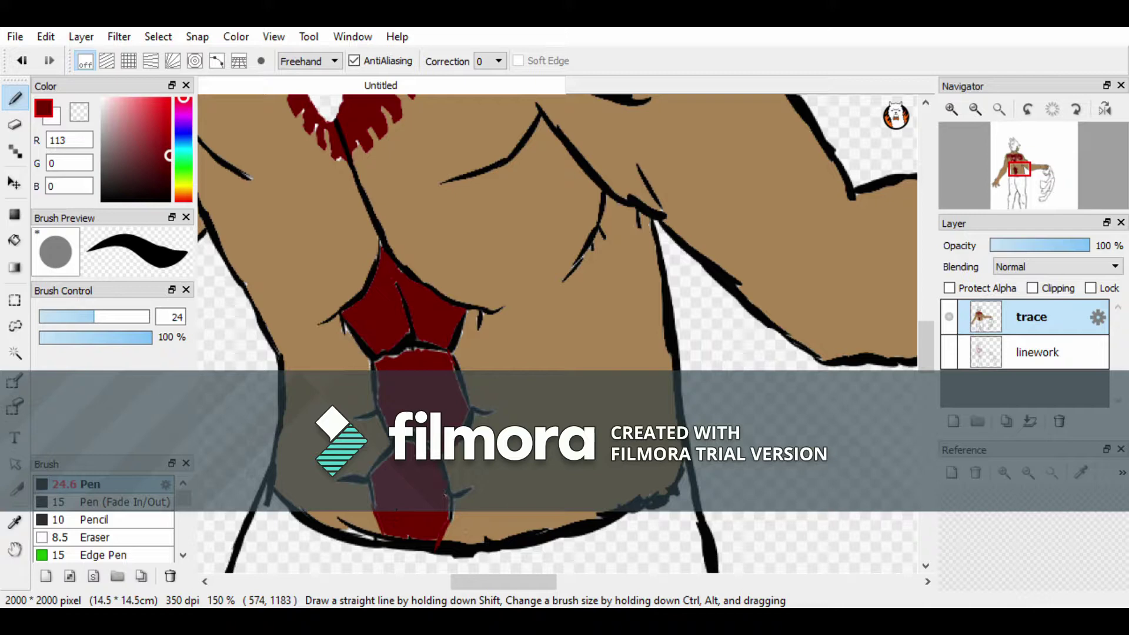
scroll(411, 355, down, 2)
drag(411, 355, 411, 265)
mouse_move(412, 311)
mouse_down()
mouse_move(411, 222)
mouse_move(430, 235)
mouse_move(377, 383)
mouse_move(419, 428)
mouse_up()
key(ctrl+z)
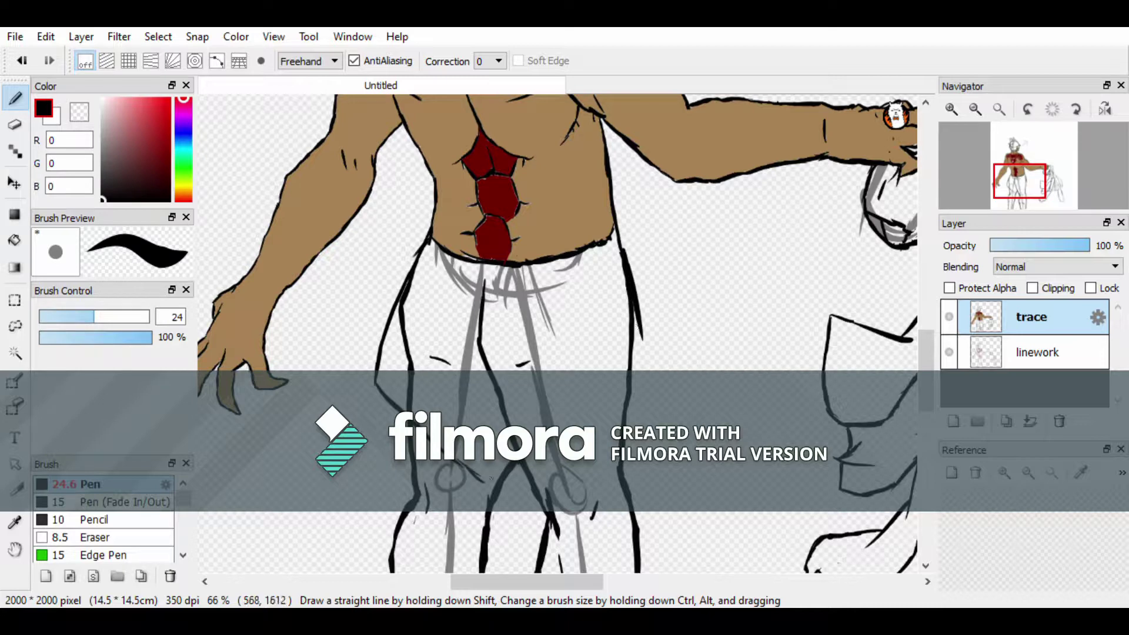
- Draw a black contour curving from the extended-arm side's outer thigh inward to where the standing figure's legs meet
drag(640, 341, 529, 435)
drag(647, 318, 641, 353)
drag(552, 338, 557, 409)
- Erase the old inner thigh lines and crease marks from the standing figure's upper legs
key(e)
drag(485, 371, 482, 291)
mouse_move(406, 321)
mouse_down()
mouse_move(413, 415)
mouse_move(444, 410)
mouse_up()
drag(500, 385, 501, 415)
drag(553, 341, 550, 383)
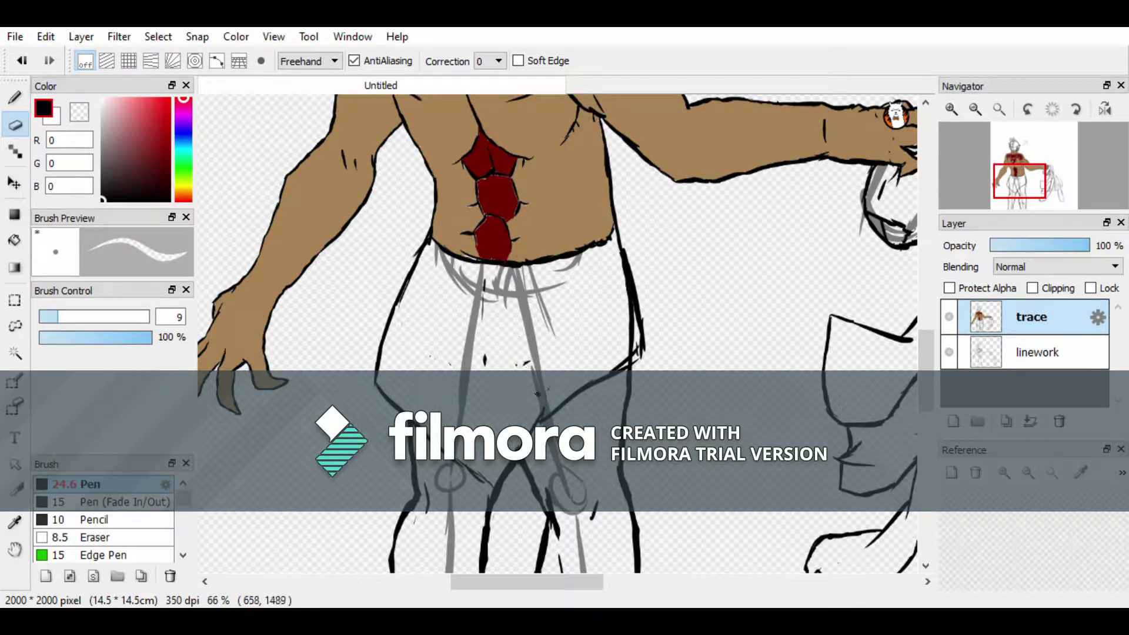
- Redraw the hip contour on the lowered arm's side in black and add a vertical line on the upper thigh
key(b)
mouse_move(413, 278)
mouse_down()
mouse_move(380, 394)
mouse_move(388, 376)
mouse_up()
drag(459, 290, 464, 368)
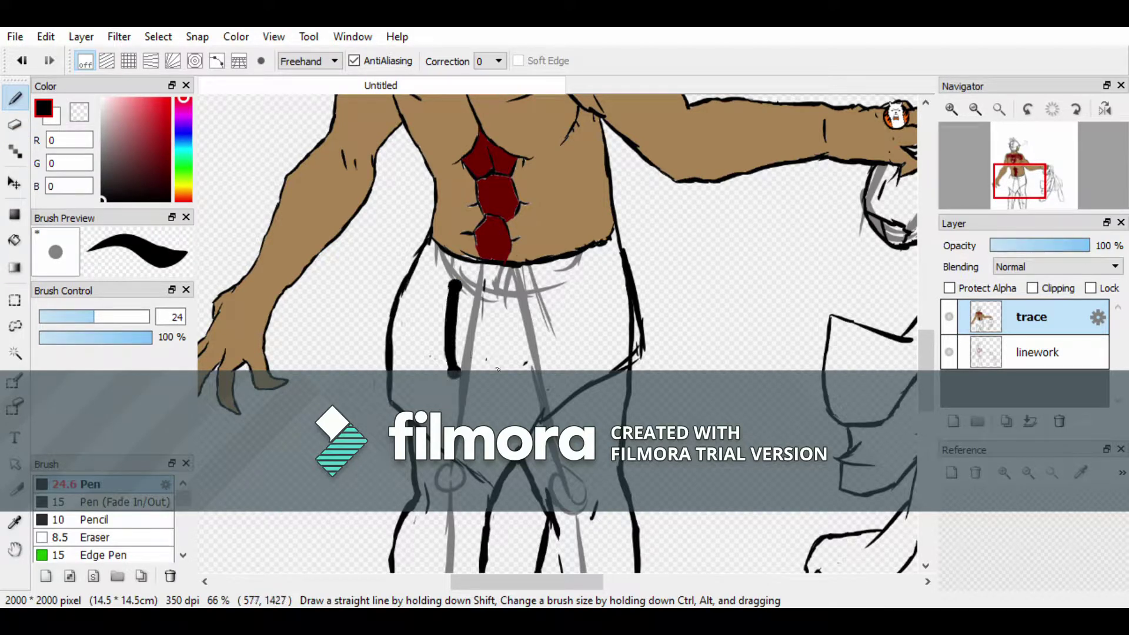
- Erase the outer hip line on the extended-arm side, then redraw the hip contour and shorts hem corner in black
key(e)
drag(628, 307, 631, 332)
mouse_move(627, 271)
mouse_down()
mouse_move(634, 352)
mouse_move(624, 371)
mouse_up()
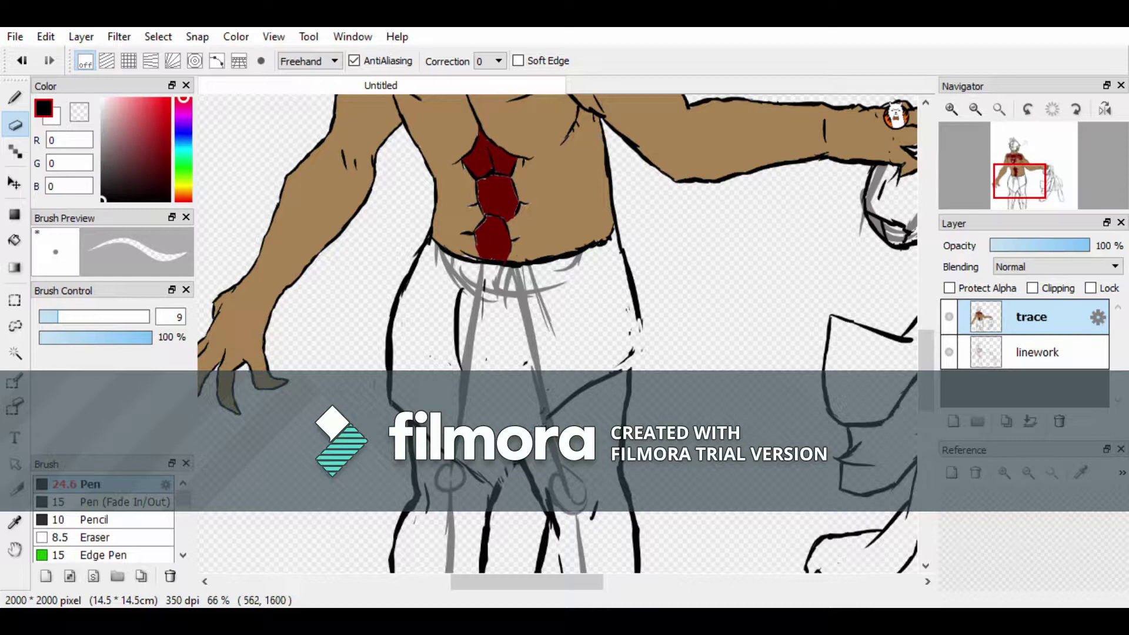
key(b)
mouse_move(529, 463)
mouse_down()
mouse_move(485, 500)
mouse_move(503, 497)
mouse_up()
drag(620, 372, 647, 362)
drag(642, 310, 651, 365)
key(e)
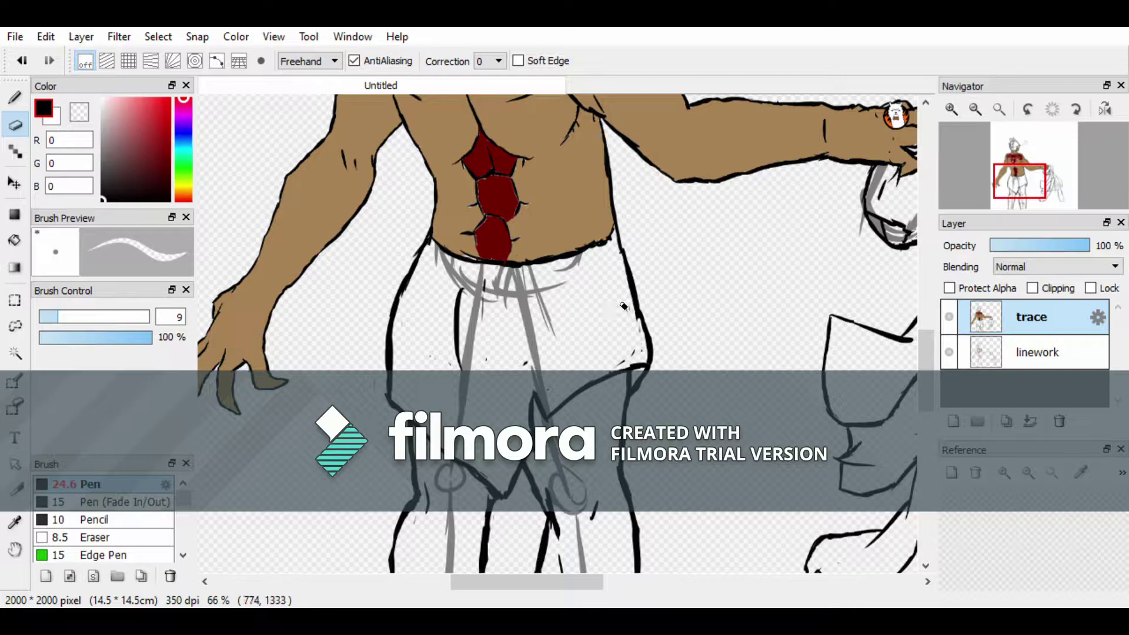
key(b)
scroll(582, 210, up, 5)
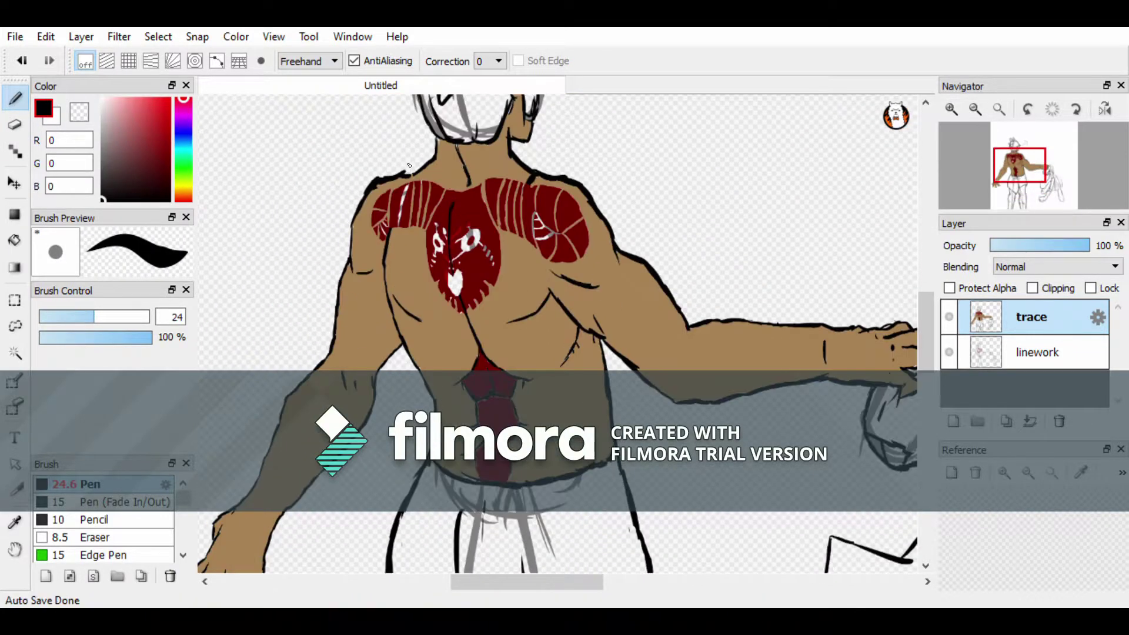
drag(647, 138, 654, 190)
drag(694, 154, 765, 159)
drag(705, 268, 852, 247)
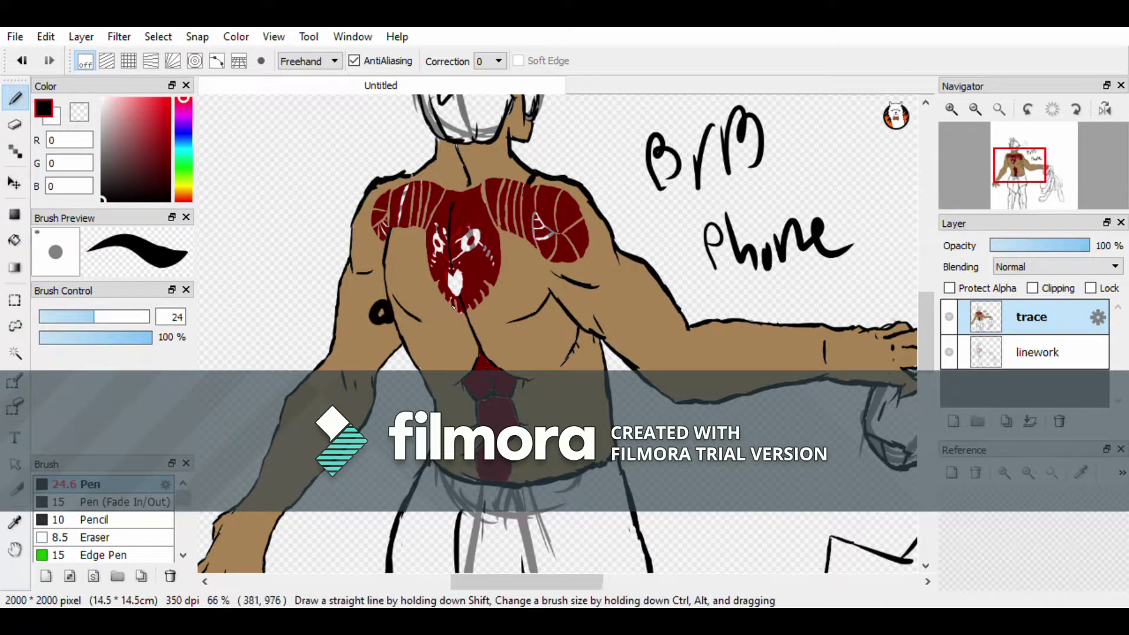
key(ctrl+z)
key(ctrl+z)
key(ctrl+z)
key(ctrl+z)
key(ctrl+z)
key(ctrl+z)
scroll(625, 213, down, 3)
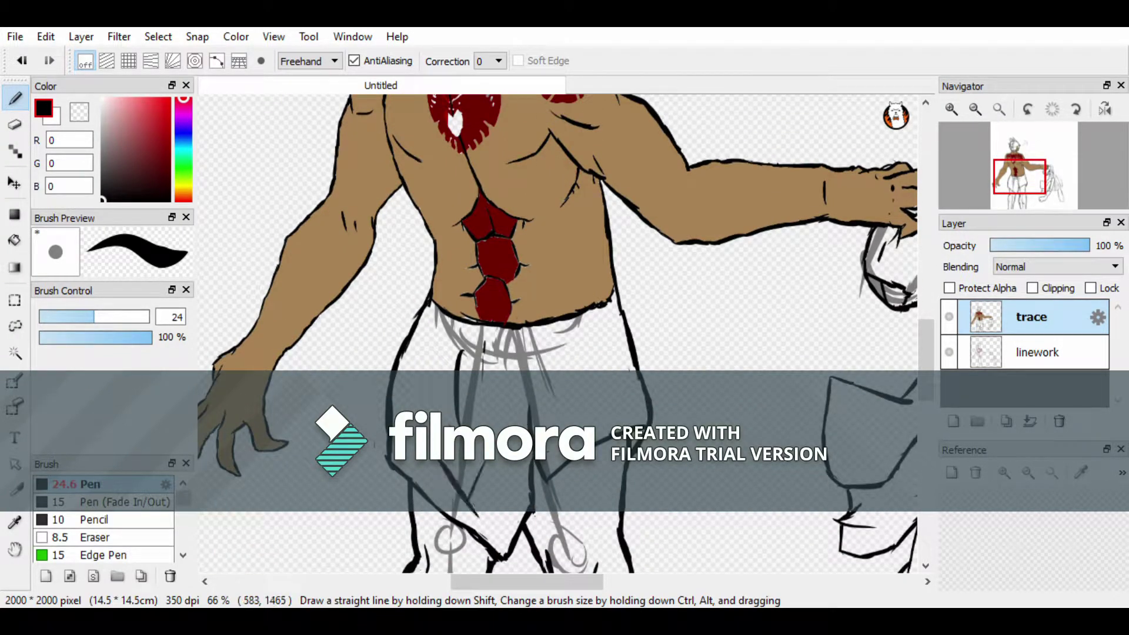
- Sample the tan skin color from the standing figure and hide the linework layer
scroll(569, 507, right, 1)
scroll(551, 255, up, 1)
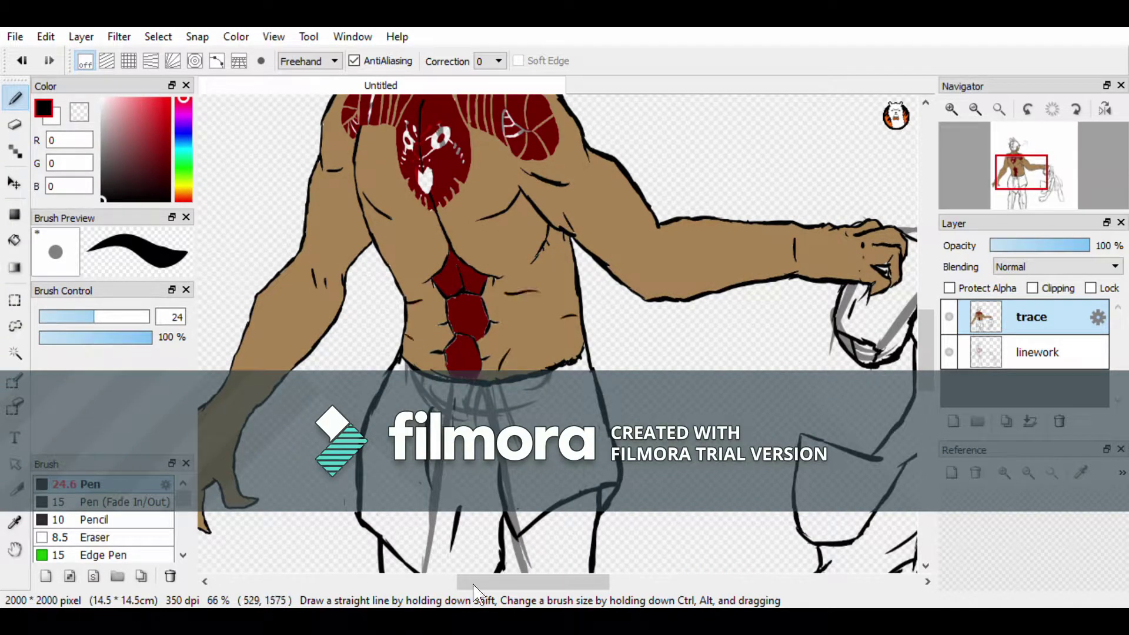
scroll(429, 570, up, 2)
key(i)
click(415, 188)
scroll(423, 188, up, 4)
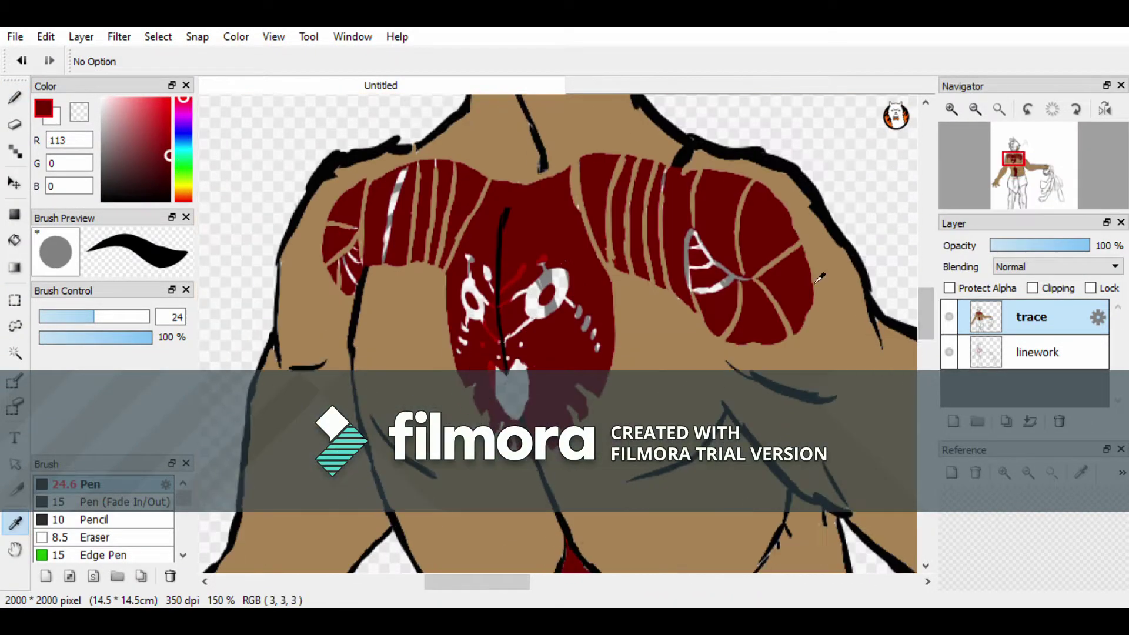
scroll(252, 194, down, 1)
click(329, 276)
key(e)
click(949, 351)
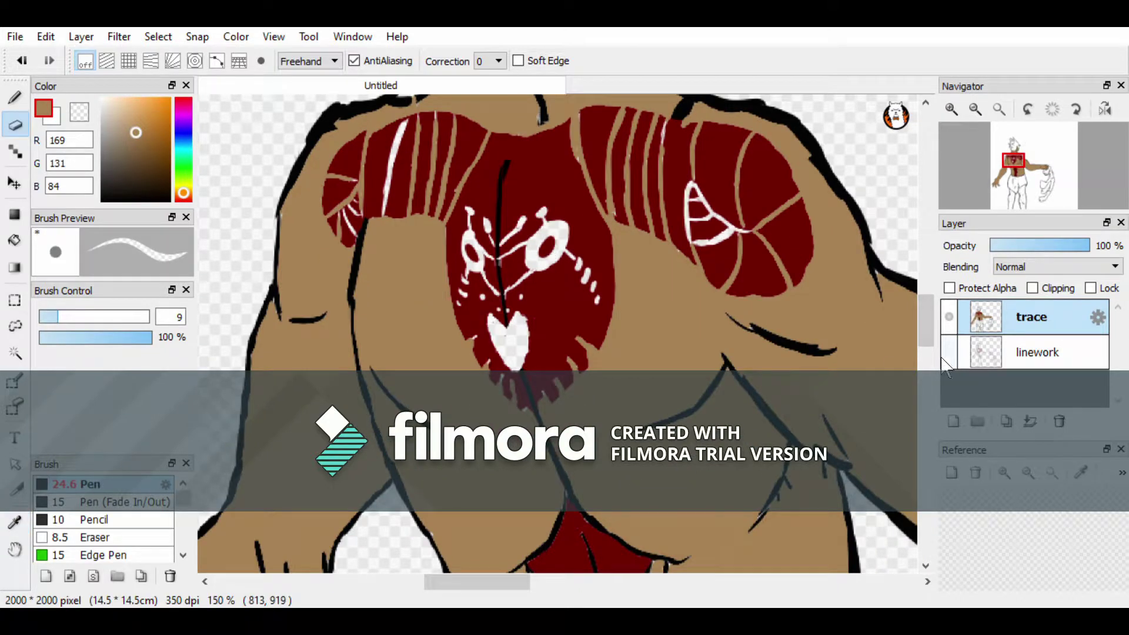
- Bucket-fill the white eye shapes, heart and shoulder details inside the dark red torso marking with the tan skin color
key(g)
click(693, 247)
click(403, 172)
click(556, 244)
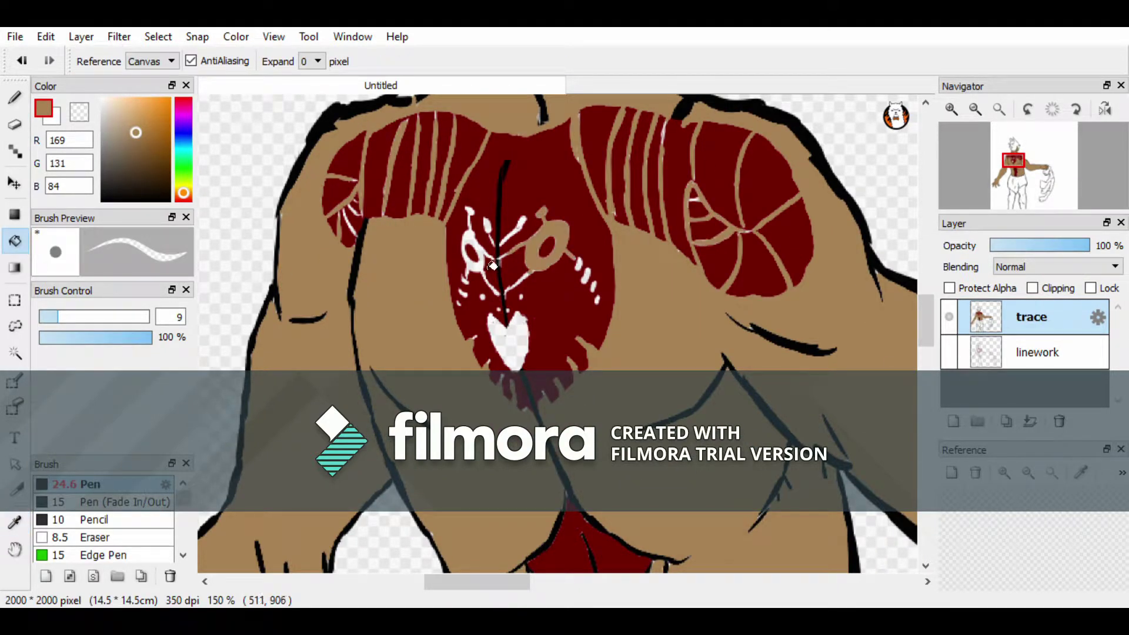
click(521, 346)
click(473, 250)
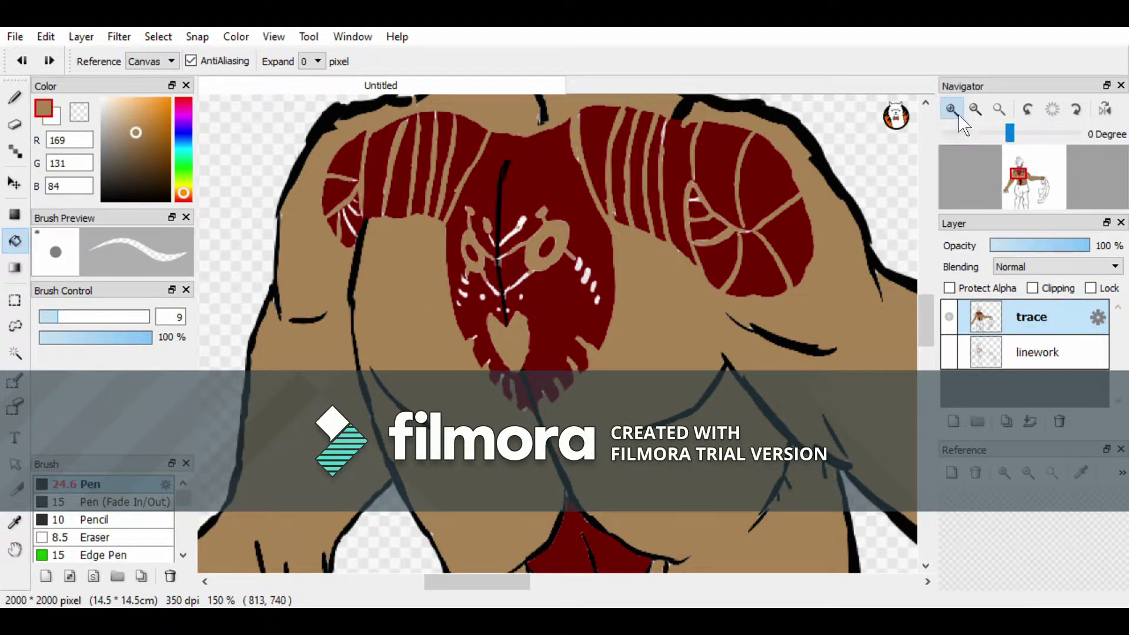
- Paint over the remaining white dashes and thin lines of the torso marking with tan brush strokes
click(951, 109)
key(b)
drag(506, 189, 480, 216)
drag(464, 202, 474, 215)
drag(499, 277, 512, 259)
drag(586, 239, 596, 263)
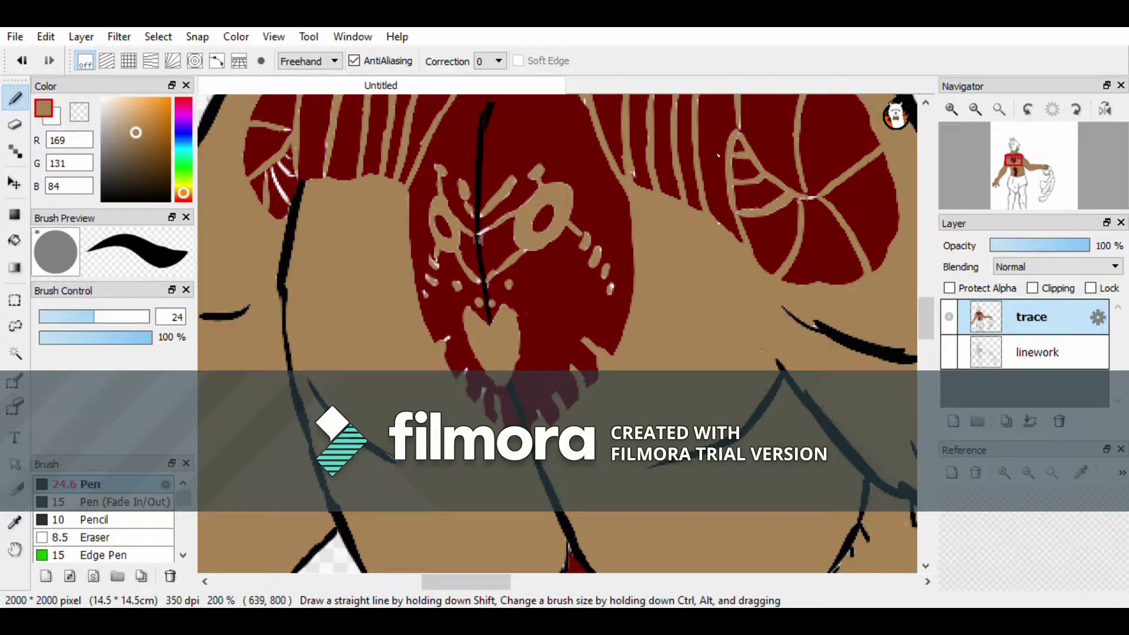
- Add small tan flecks inside the dark red segments running down the lower torso
click(974, 109)
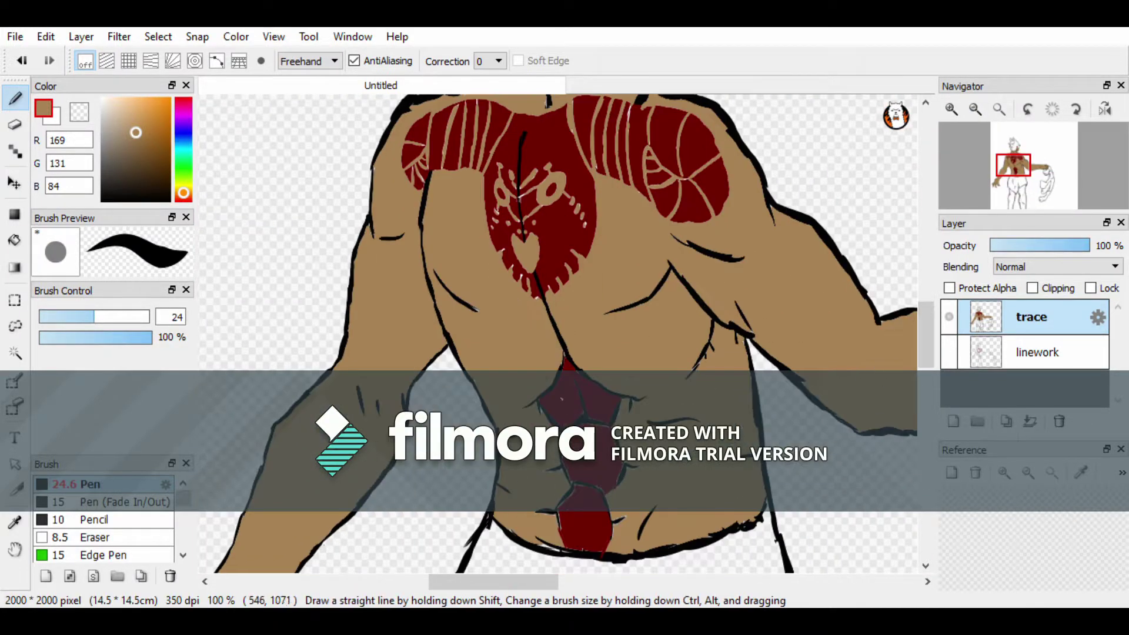
key(ctrl+z)
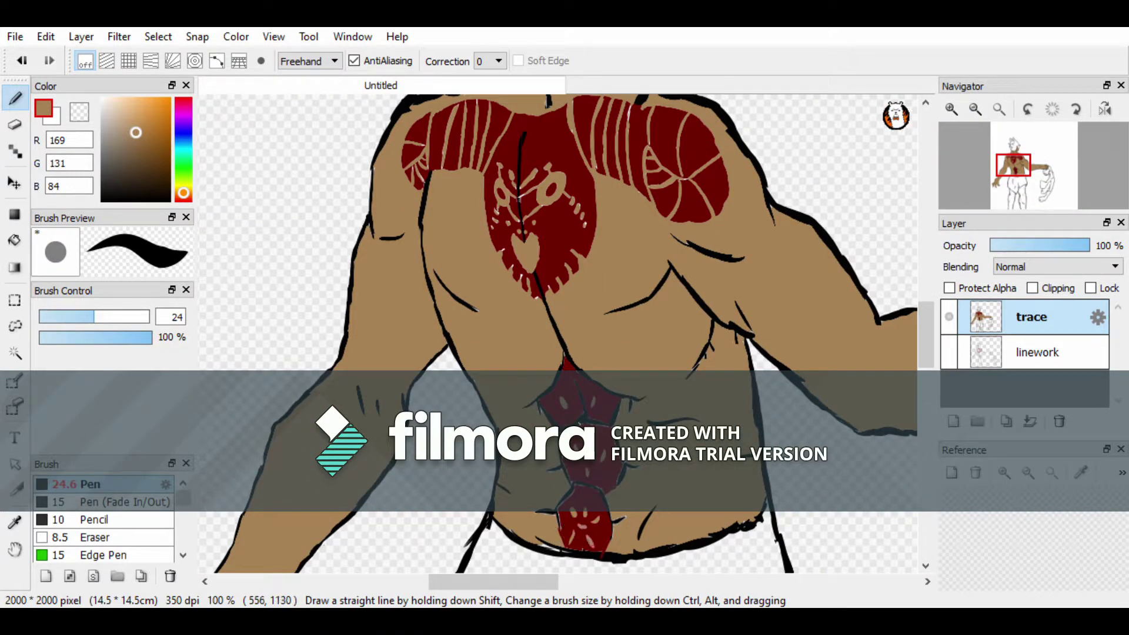
scroll(558, 329, left, 3)
- Set the color to bright red (210, 0, 0) and bucket-fill the two eye shapes in the torso marking
key(i)
click(595, 153)
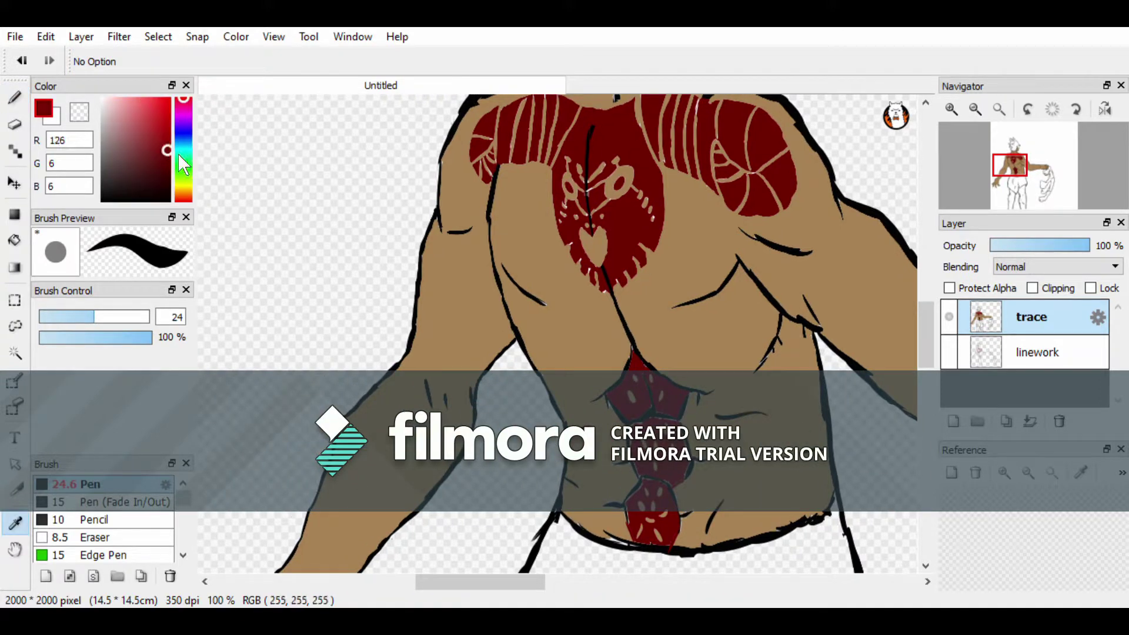
key(g)
click(624, 176)
click(567, 183)
- Draw a bright red vein line from the lowered arm's shoulder marking down to the forearm, with branches near the wrist
key(b)
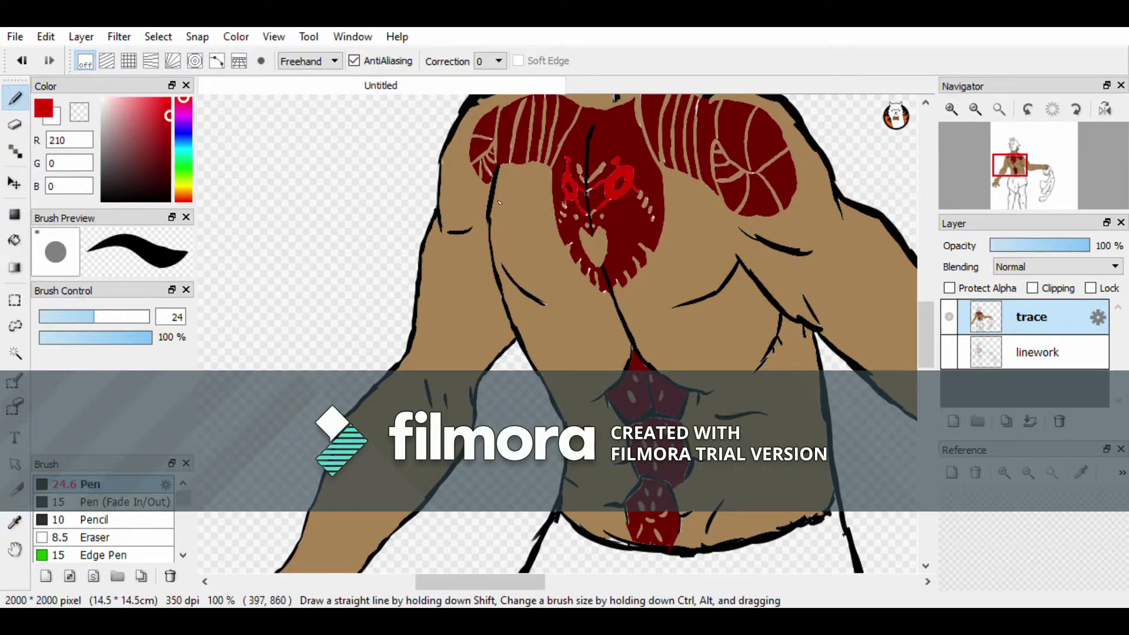
drag(451, 235, 423, 327)
scroll(467, 166, down, 5)
scroll(467, 167, left, 2)
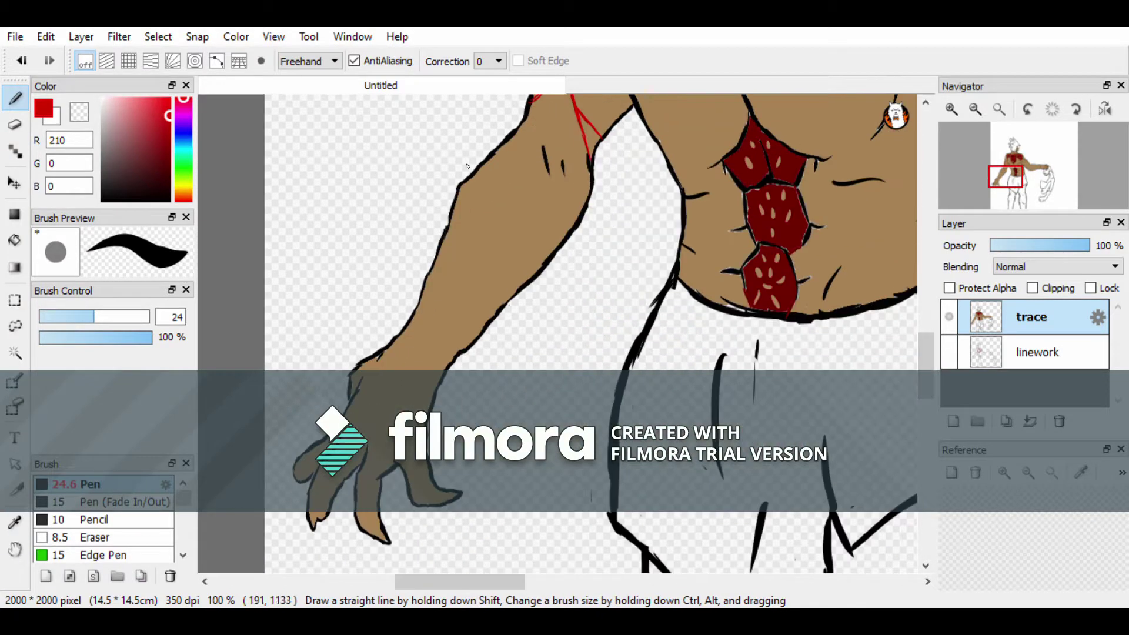
mouse_move(579, 130)
mouse_down()
mouse_move(556, 203)
mouse_move(453, 272)
mouse_up()
mouse_move(454, 218)
mouse_down()
mouse_move(450, 282)
mouse_move(429, 326)
mouse_up()
drag(450, 288, 459, 333)
drag(457, 252, 494, 247)
drag(493, 254, 490, 296)
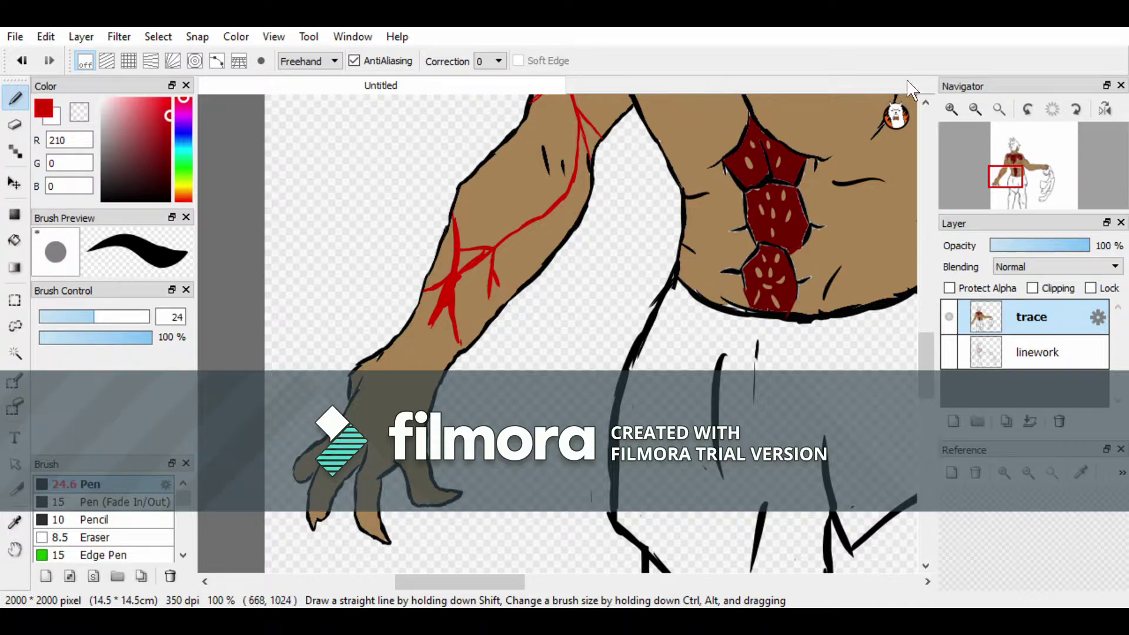
- Extend the red veins over the lowered arm's wrist and hand, branching into each finger
click(951, 109)
scroll(929, 362, down, 3)
mouse_move(521, 160)
mouse_down()
mouse_move(498, 207)
mouse_move(490, 347)
mouse_up()
drag(477, 300, 424, 384)
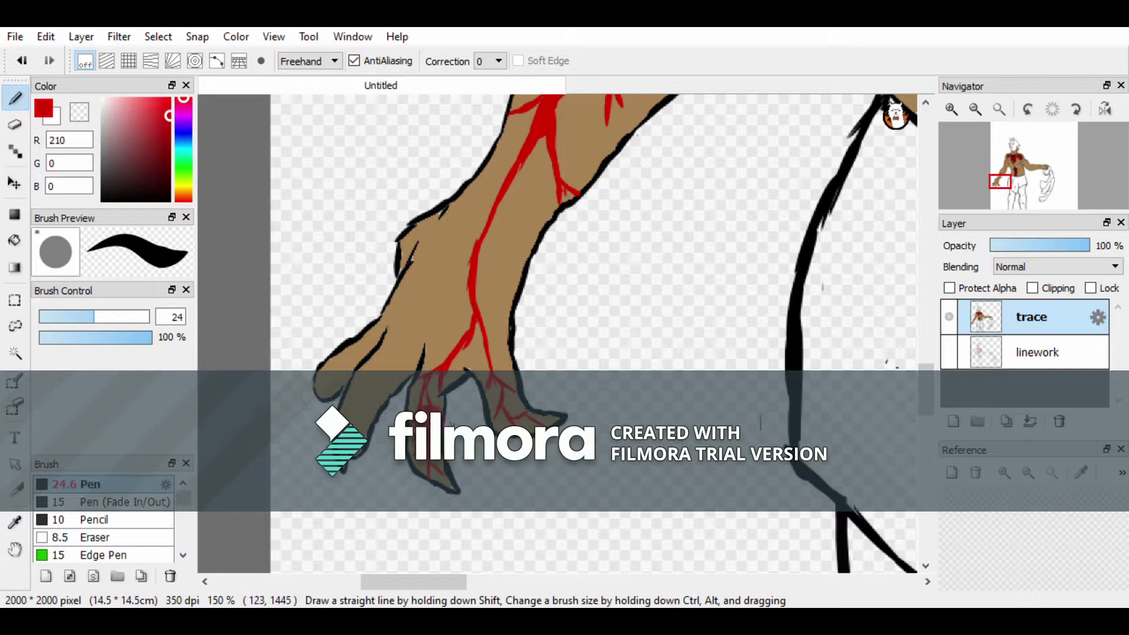
drag(477, 261, 363, 402)
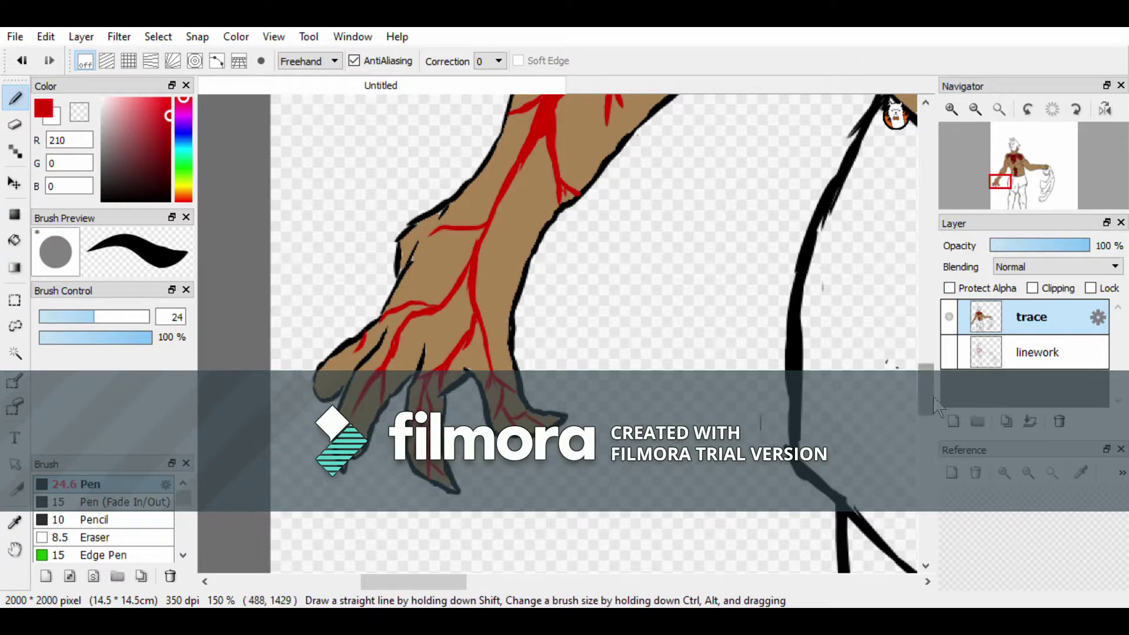
- Add short red vein branches along the lowered arm's forearm below the elbow
scroll(588, 265, up, 5)
drag(653, 322, 647, 379)
drag(601, 362, 594, 414)
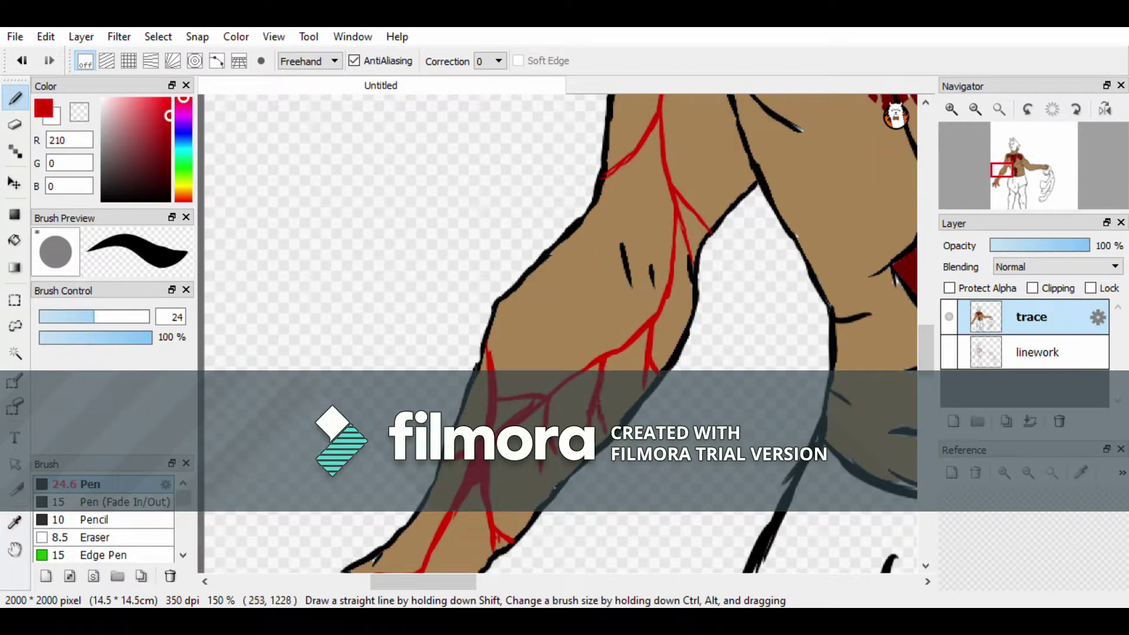
- Add branching red veins across the lowered arm's upper arm and at the outer elbow
scroll(557, 350, up, 5)
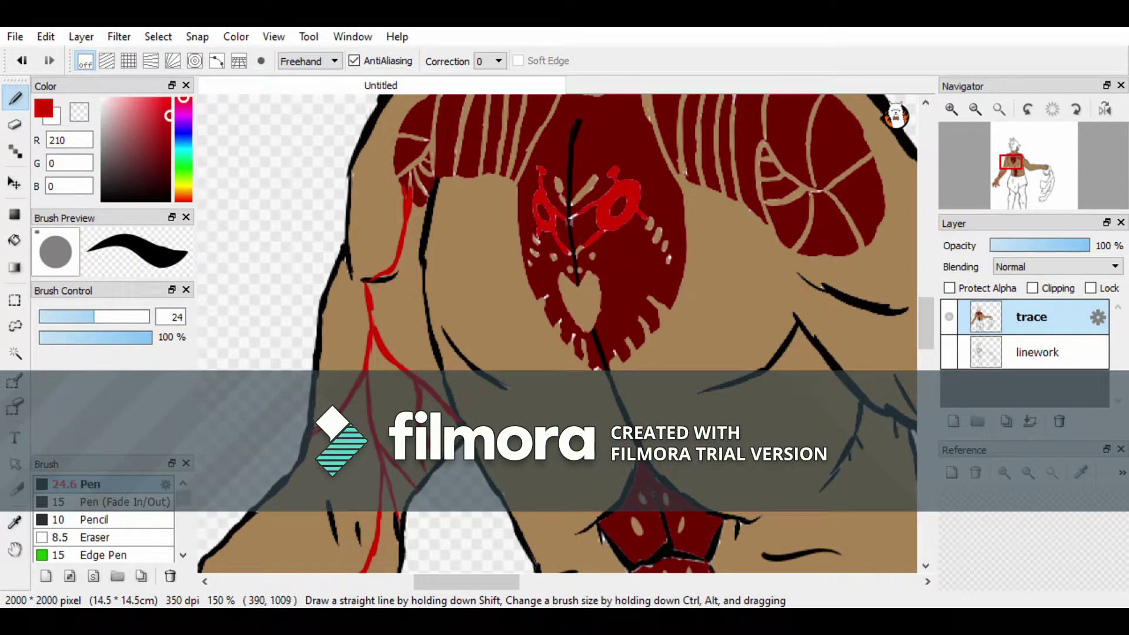
drag(367, 300, 322, 354)
drag(377, 328, 438, 365)
drag(369, 393, 394, 421)
drag(404, 228, 422, 253)
drag(401, 297, 424, 343)
scroll(271, 370, down, 5)
drag(279, 333, 270, 364)
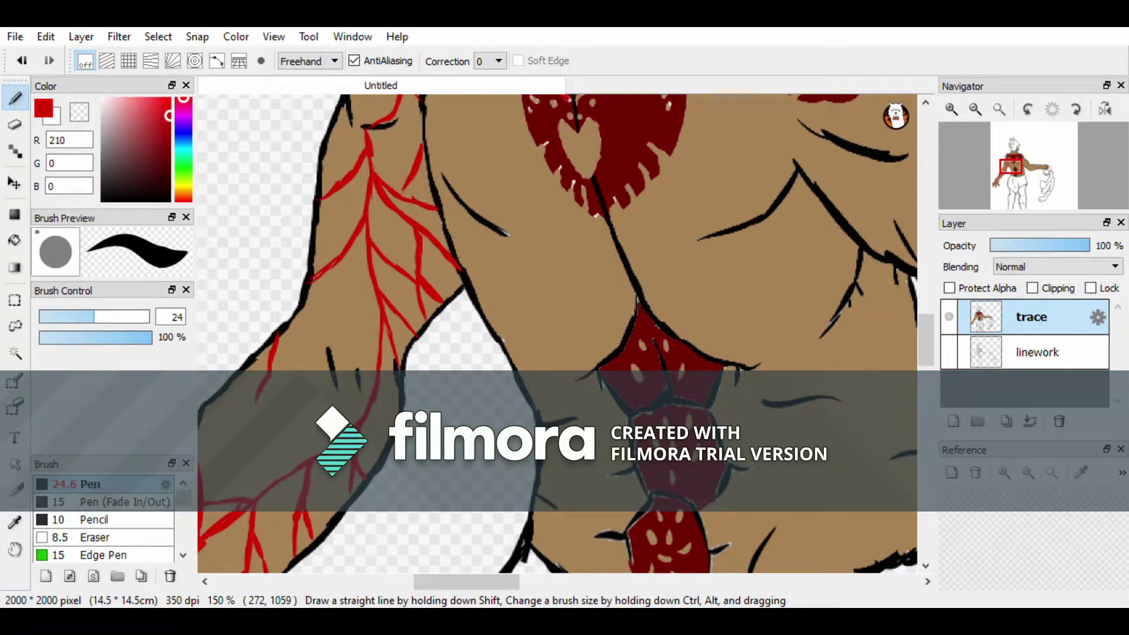
- Draw a red vein line from the shoulder marking down the extended arm's upper arm
scroll(434, 238, up, 3)
scroll(434, 238, right, 5)
mouse_move(413, 218)
mouse_down()
mouse_move(638, 449)
mouse_move(647, 502)
mouse_up()
scroll(647, 502, down, 3)
drag(664, 386, 711, 446)
- Draw branching red veins across the extended arm's elbow and forearm
scroll(682, 411, down, 1)
scroll(682, 411, right, 4)
drag(529, 217, 628, 364)
drag(626, 214, 710, 287)
drag(644, 230, 676, 219)
drag(553, 217, 588, 241)
drag(532, 218, 559, 306)
key(ctrl+z)
mouse_move(547, 241)
mouse_down()
mouse_move(558, 306)
mouse_move(665, 365)
mouse_up()
drag(451, 321, 450, 365)
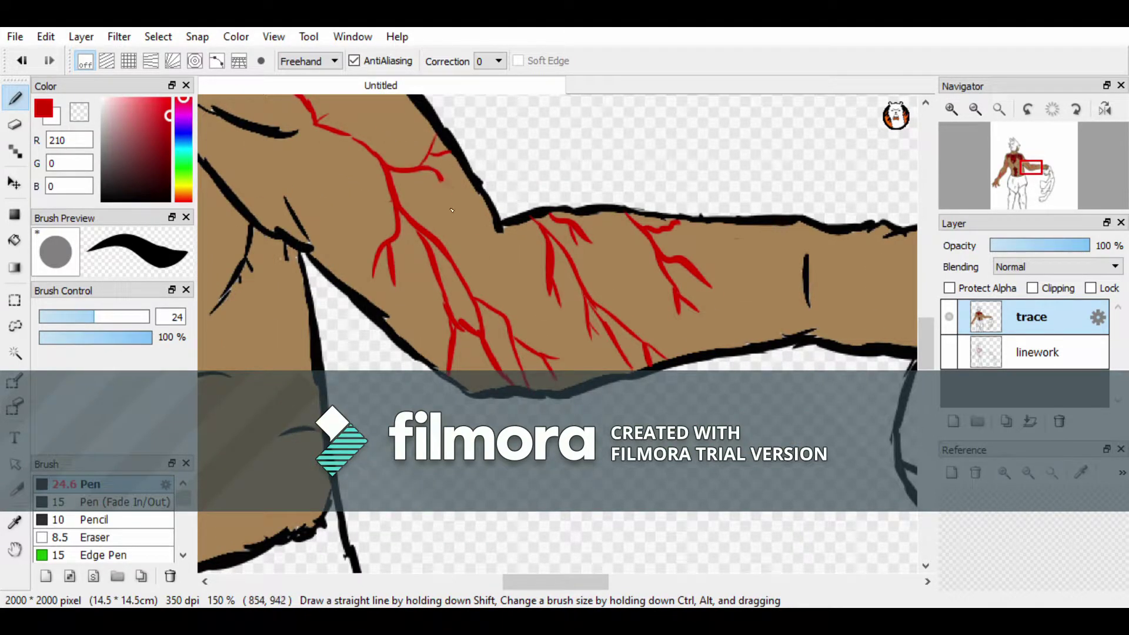
- Draw red vein lines from the lower edge of the torso marking down both sides of the lower torso
scroll(453, 198, left, 4)
scroll(434, 222, up, 1)
scroll(433, 221, left, 3)
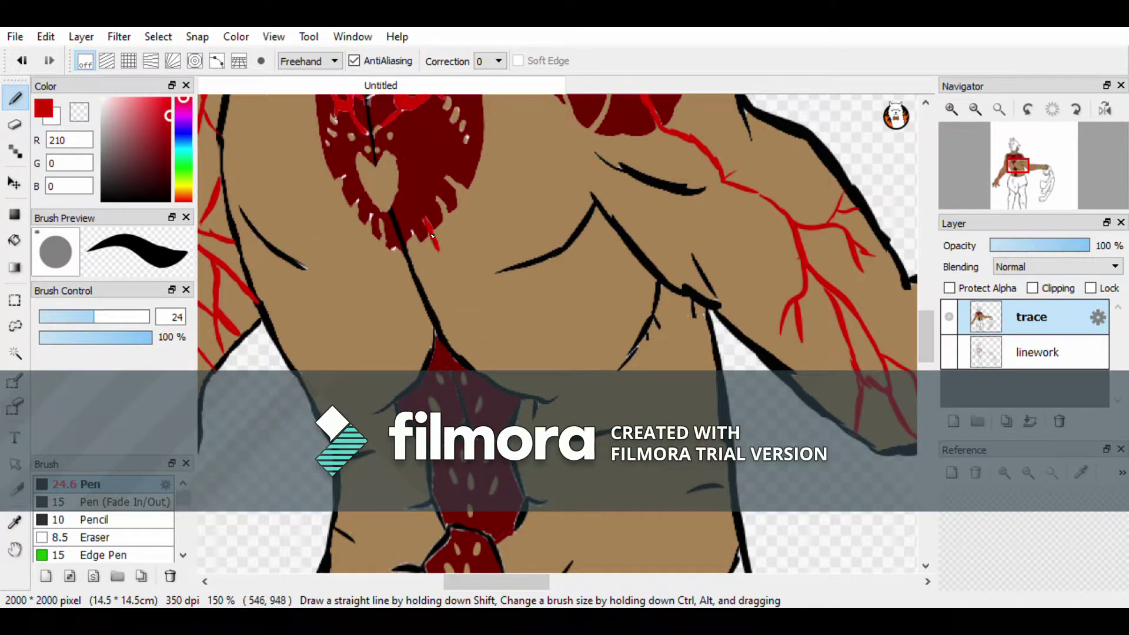
scroll(488, 353, down, 2)
drag(529, 273, 573, 360)
mouse_move(562, 326)
mouse_down()
mouse_move(623, 333)
mouse_move(550, 458)
mouse_up()
drag(579, 412, 626, 474)
mouse_move(456, 328)
mouse_down()
mouse_move(379, 343)
mouse_move(388, 352)
mouse_up()
- Draw branching red veins down the extended-arm side's leg, from the shorts hem to the lower leg
scroll(603, 225, down, 7)
drag(620, 200, 670, 329)
drag(641, 276, 605, 453)
scroll(935, 437, down, 2)
drag(661, 339, 655, 446)
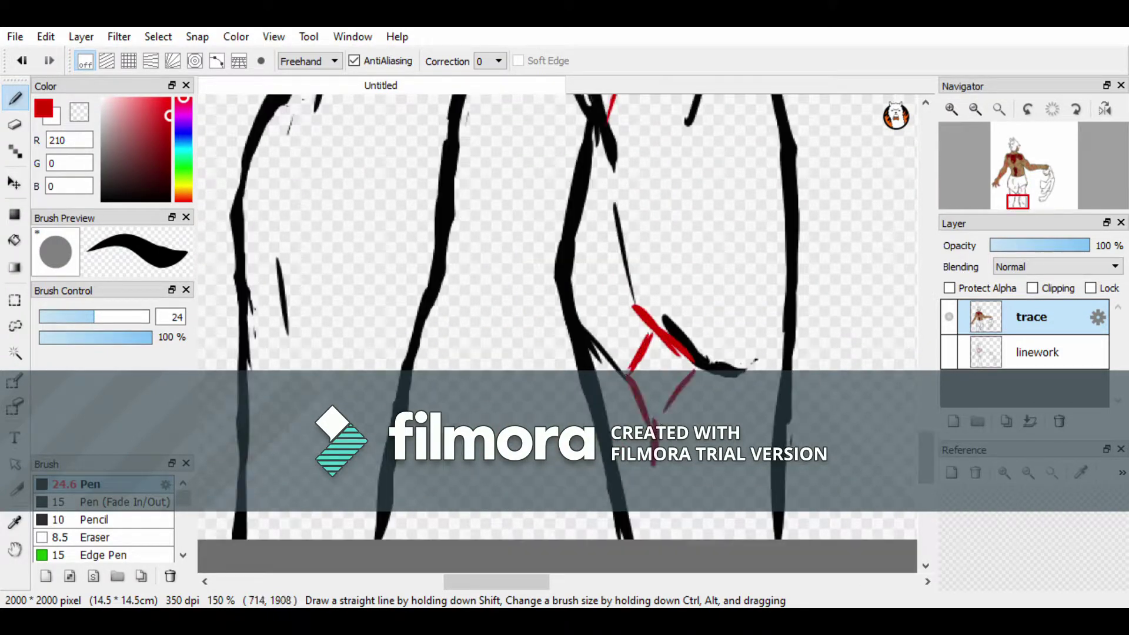
drag(694, 400, 653, 538)
scroll(652, 529, up, 3)
mouse_move(615, 212)
mouse_down()
mouse_move(741, 282)
mouse_move(767, 398)
mouse_up()
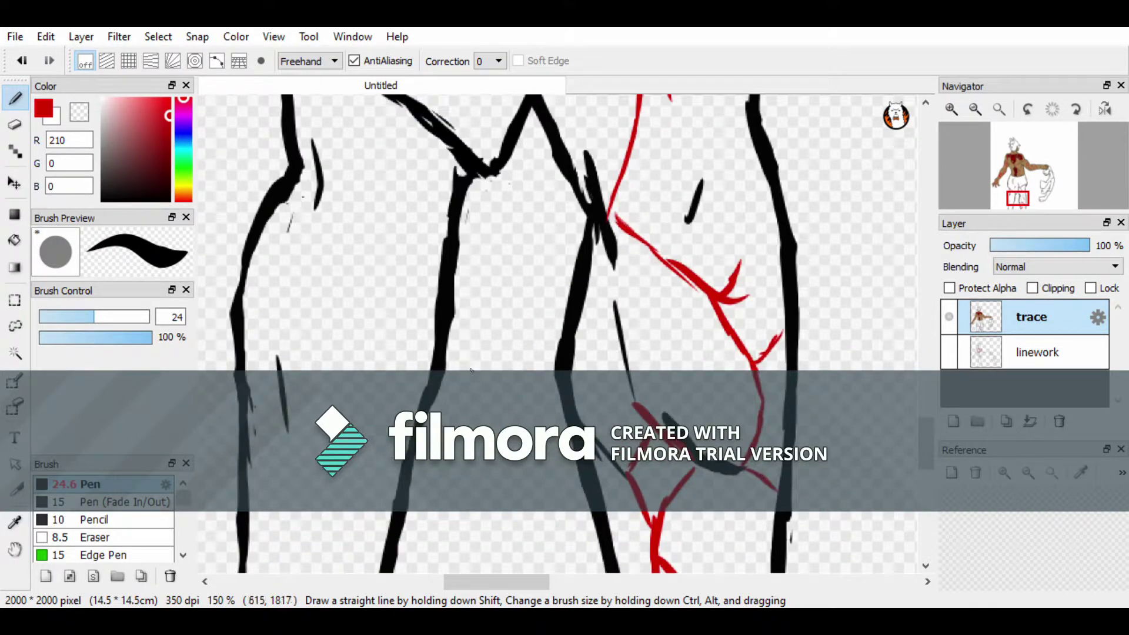
scroll(771, 375, up, 5)
drag(654, 246, 675, 276)
drag(680, 236, 684, 405)
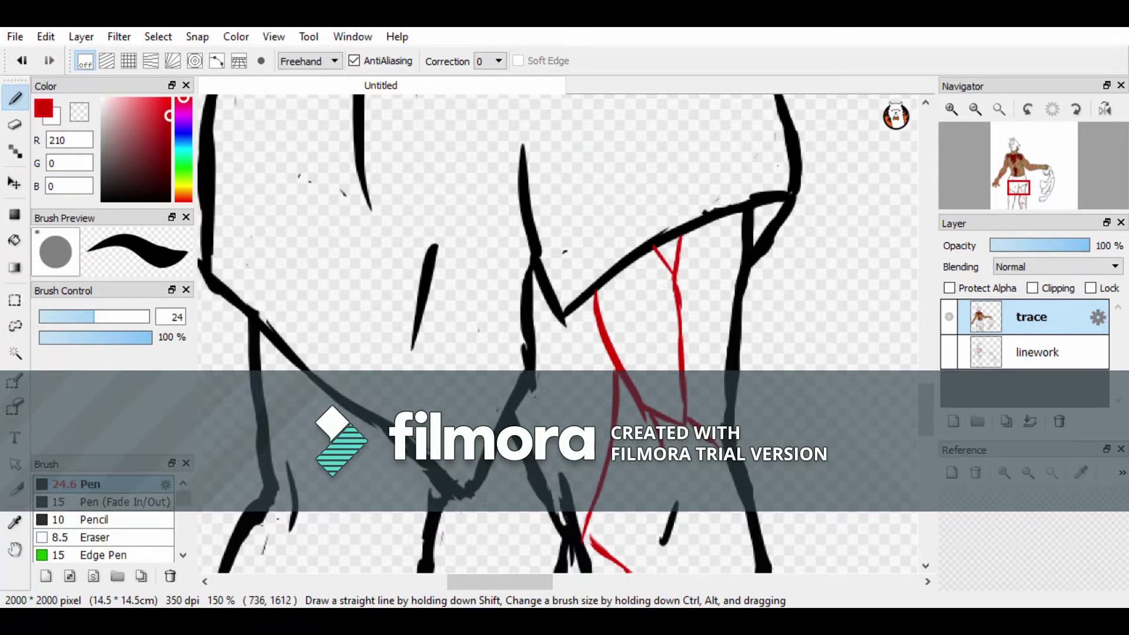
- Bucket-fill both of the standing figure's bare legs with the tan skin color (169, 131, 84)
key(ctrl+minus)
key(ctrl+minus)
key(g)
click(428, 378)
click(580, 428)
scroll(588, 294, down, 3)
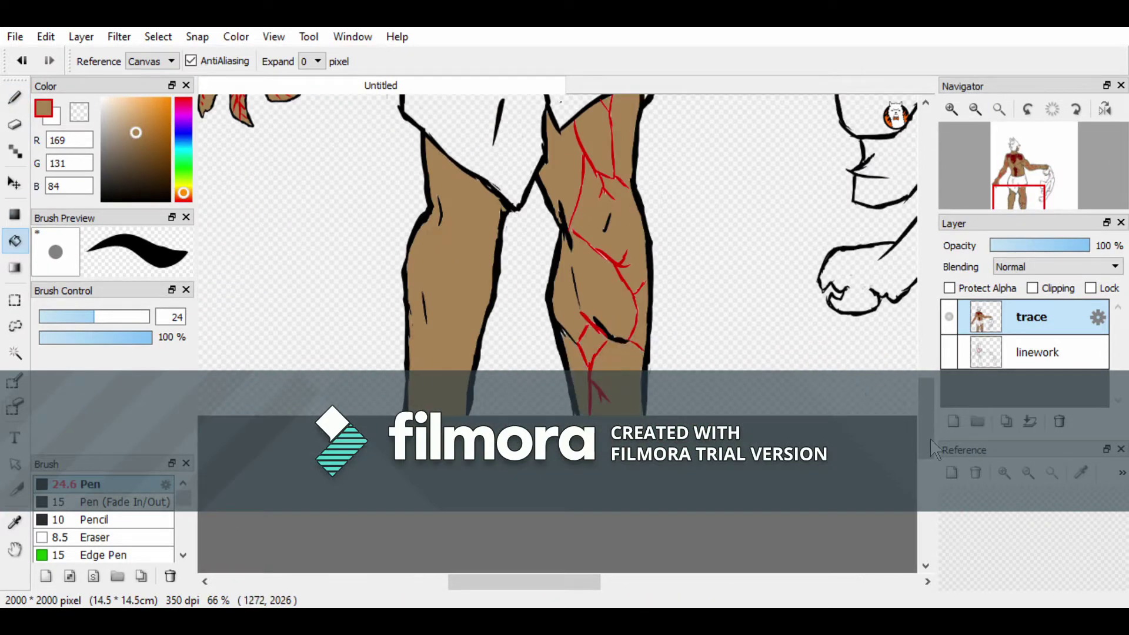
- Fill the shorts and the held cloth with a light beige-gray and the cloth's inner fold with dark gray (85, 79, 73)
scroll(558, 294, up, 5)
click(110, 148)
scroll(558, 294, right, 5)
click(607, 276)
click(110, 167)
scroll(706, 294, down, 3)
scroll(706, 294, left, 3)
scroll(912, 245, up, 6)
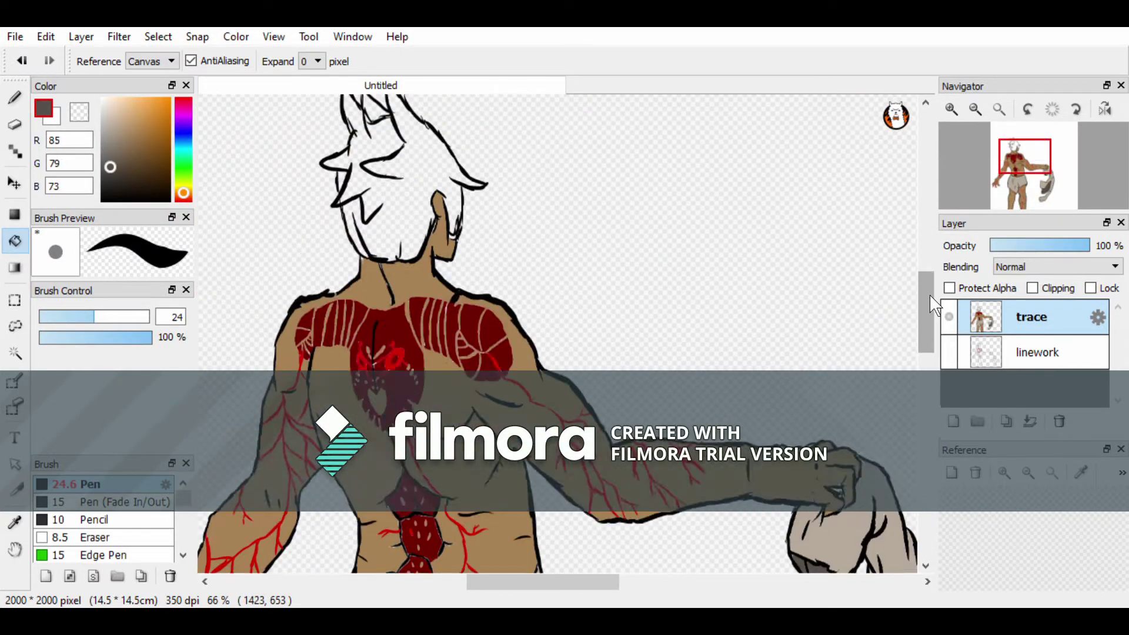
- Fill the standing figure's hair with dark gray (46, 46, 46)
scroll(911, 245, up, 2)
drag(101, 146, 102, 183)
click(348, 285)
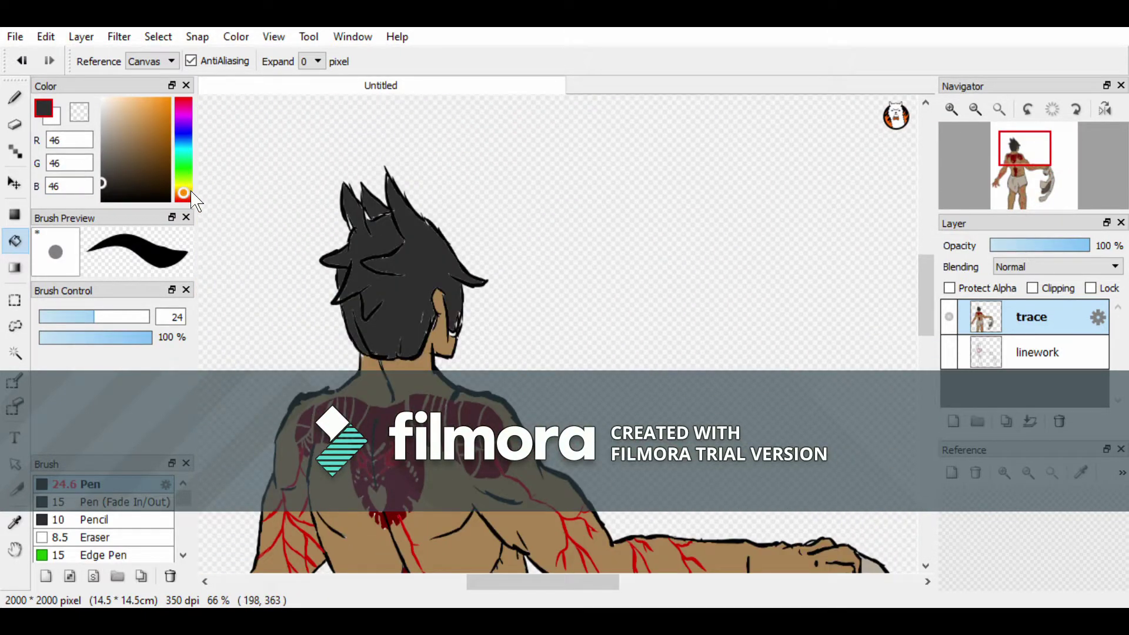
- Fill the hair with slate blue (89, 97, 128) and brush over the white gaps at the spikes and beside the ear
drag(190, 189, 200, 141)
click(121, 149)
click(398, 270)
key(ctrl+plus)
key(b)
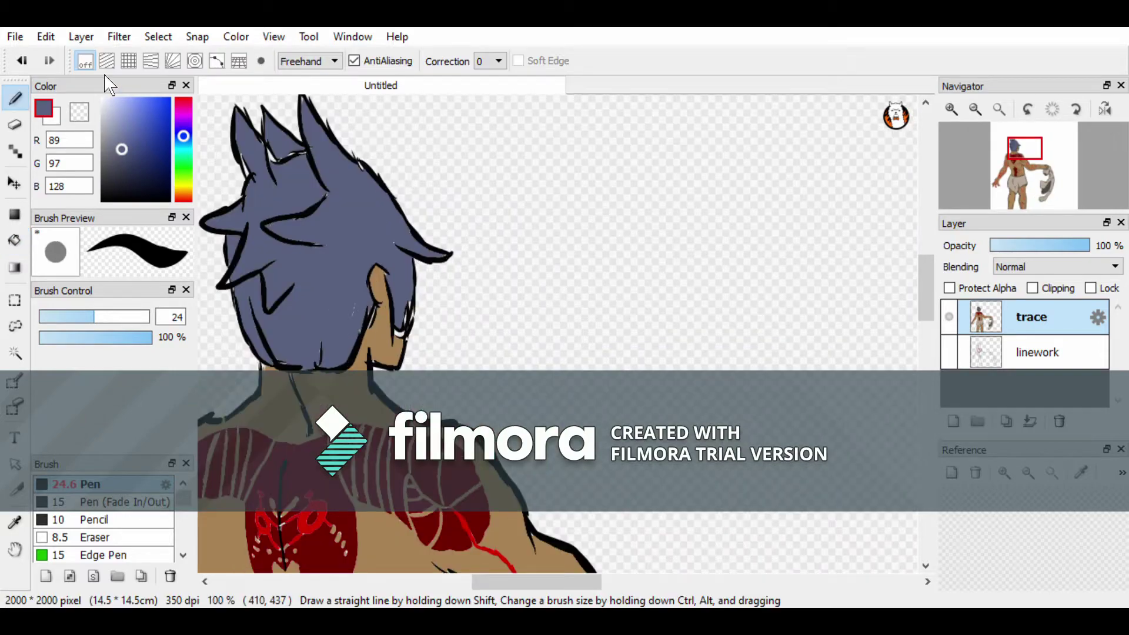
scroll(388, 247, left, 3)
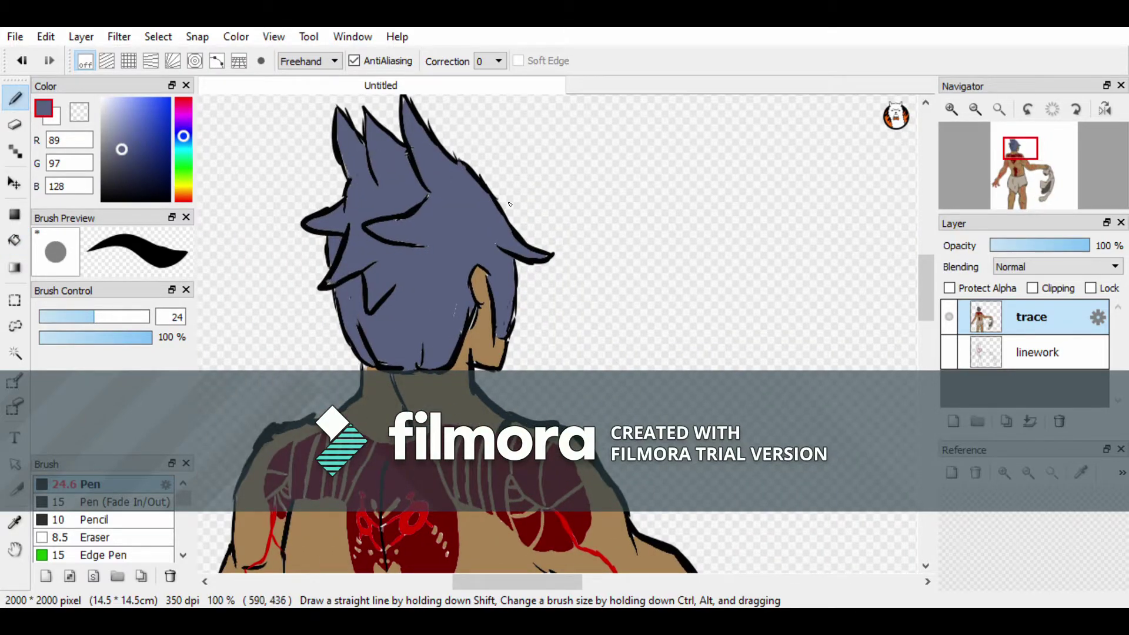
- Extend the hair spikes on top of the head with longer tapering black lines
scroll(510, 204, up, 3)
click(102, 200)
drag(425, 198, 401, 137)
drag(328, 136, 351, 190)
drag(362, 156, 385, 190)
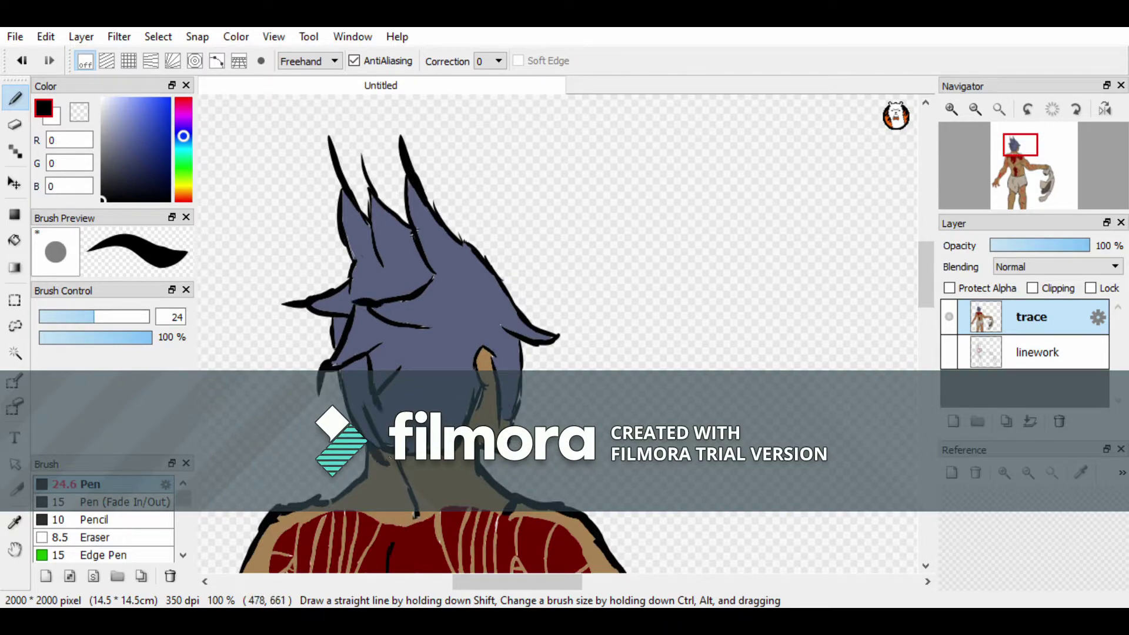
- Erase the lines under the ear-side hair lock and draw a black-outlined band with a hanging tassel of strands there
scroll(540, 548, down, 5)
scroll(540, 548, down, 2)
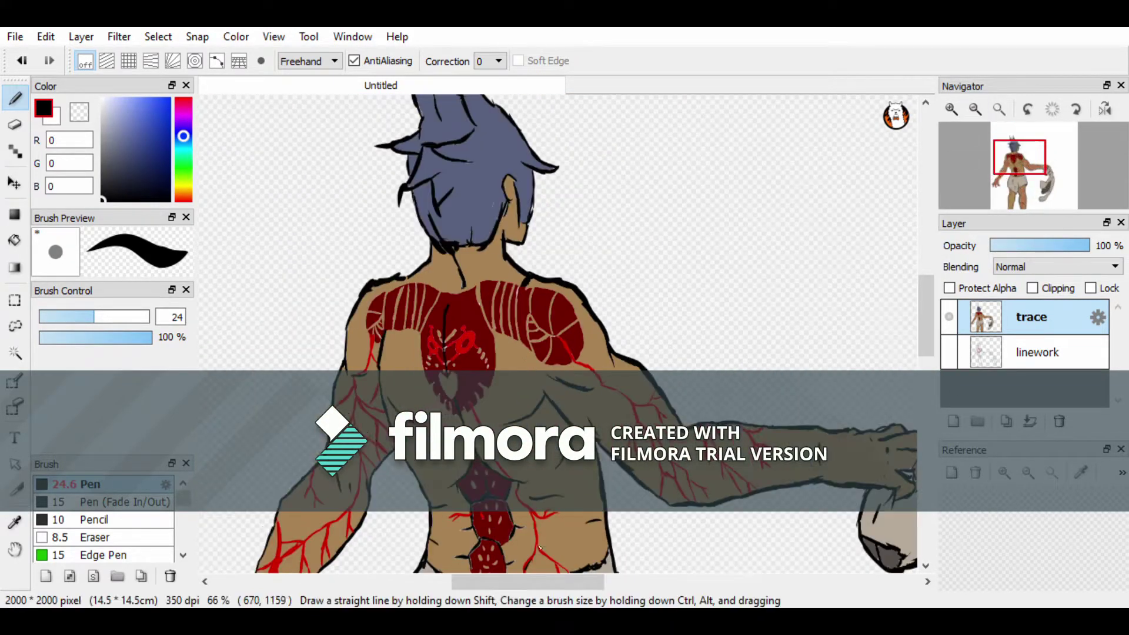
scroll(540, 548, up, 2)
scroll(540, 548, up, 3)
scroll(457, 287, up, 2)
key(e)
mouse_move(457, 287)
mouse_down()
mouse_move(456, 311)
mouse_move(424, 358)
mouse_up()
key(b)
mouse_move(438, 270)
mouse_down()
mouse_move(481, 288)
mouse_move(415, 367)
mouse_move(435, 409)
mouse_up()
key(ctrl+z)
drag(468, 312, 482, 353)
mouse_move(486, 294)
mouse_down()
mouse_move(508, 357)
mouse_move(497, 381)
mouse_move(506, 412)
mouse_up()
drag(501, 400, 568, 437)
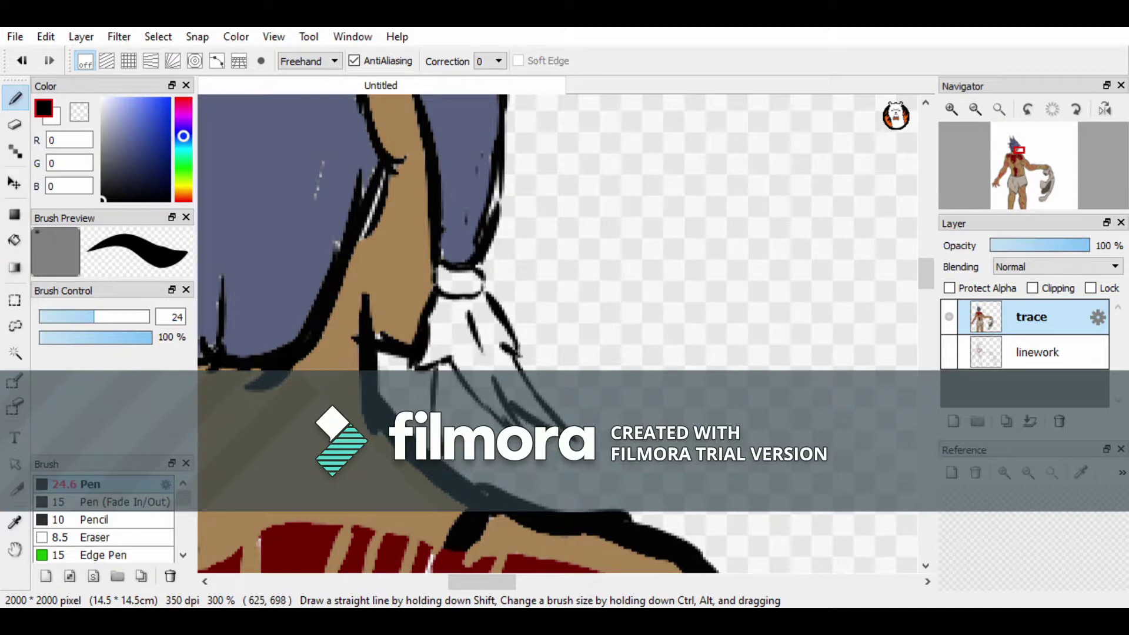
- Fill the hair lock behind the tassel with the hair's slate blue and fill the tassel with light green
alt+click(292, 319)
key(g)
click(184, 126)
click(184, 171)
click(125, 104)
click(464, 329)
- Paint darker green (84, 147, 66) spots on the light green tassel
key(b)
click(139, 141)
drag(471, 315, 474, 357)
click(445, 319)
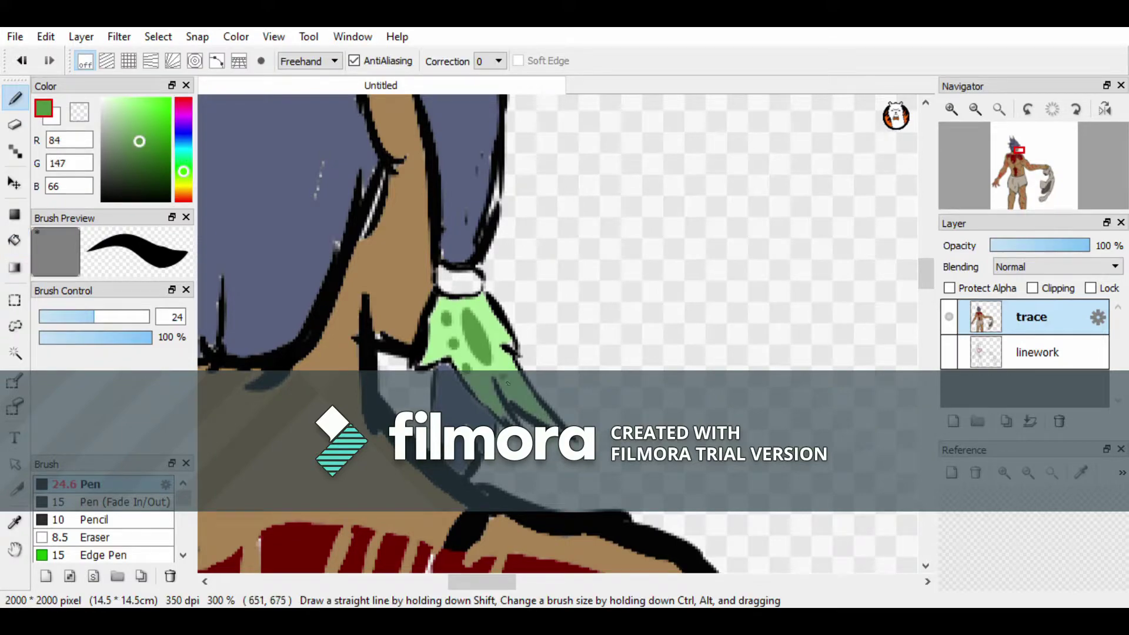
click(494, 329)
- Fill the band above the tassel with khaki beige (170, 171, 126)
click(183, 184)
click(119, 132)
key(g)
scroll(904, 274, down, 5)
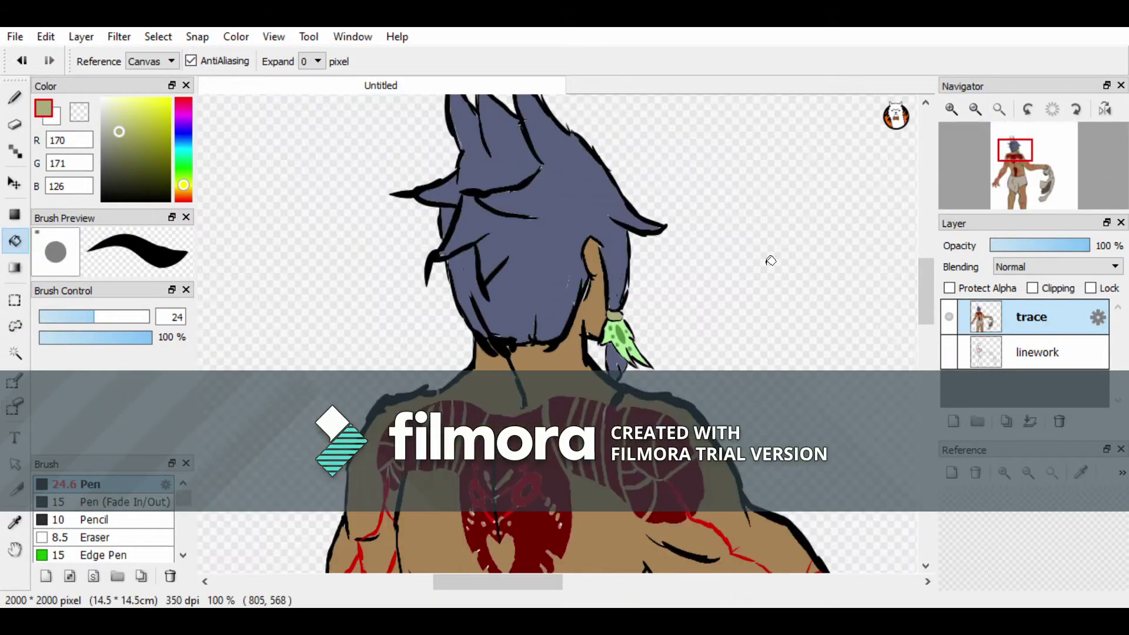
- Add a layer named background directly below the trace layer
click(953, 421)
drag(1035, 316, 1035, 353)
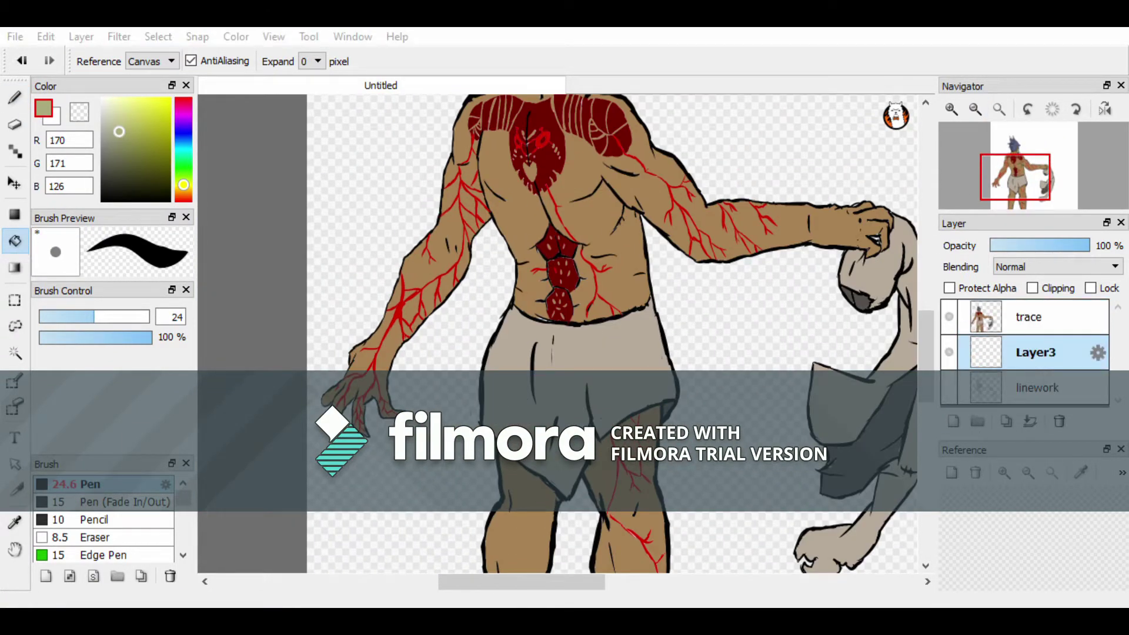
text(background)
key(Return)
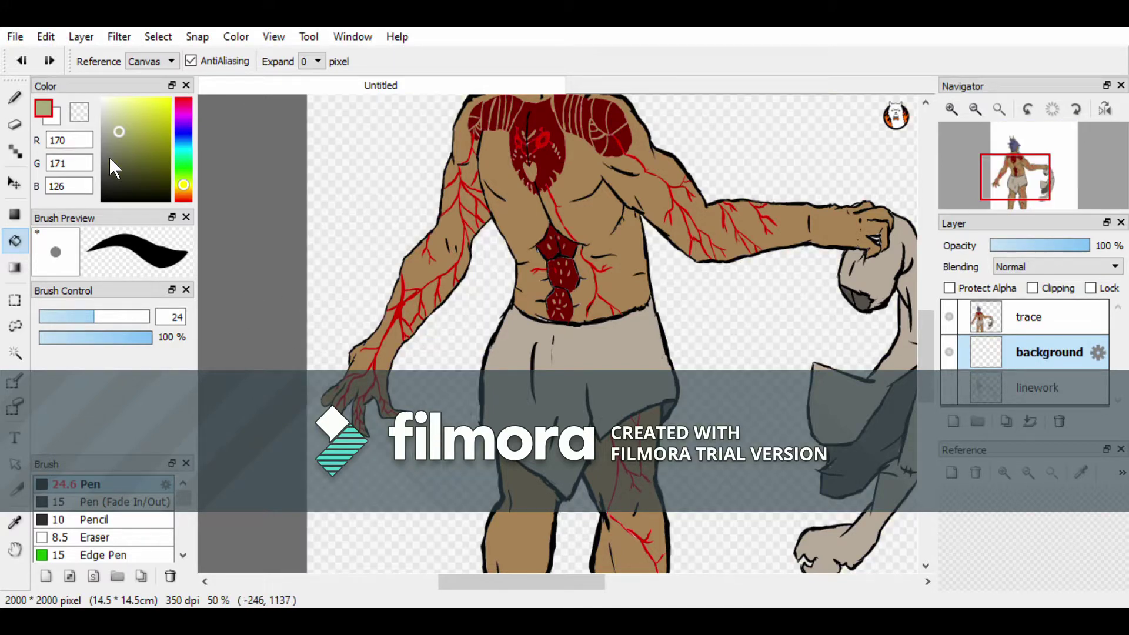
- Draw a black horizon line across the canvas behind the standing figure on the background layer
key(b)
click(976, 109)
click(949, 316)
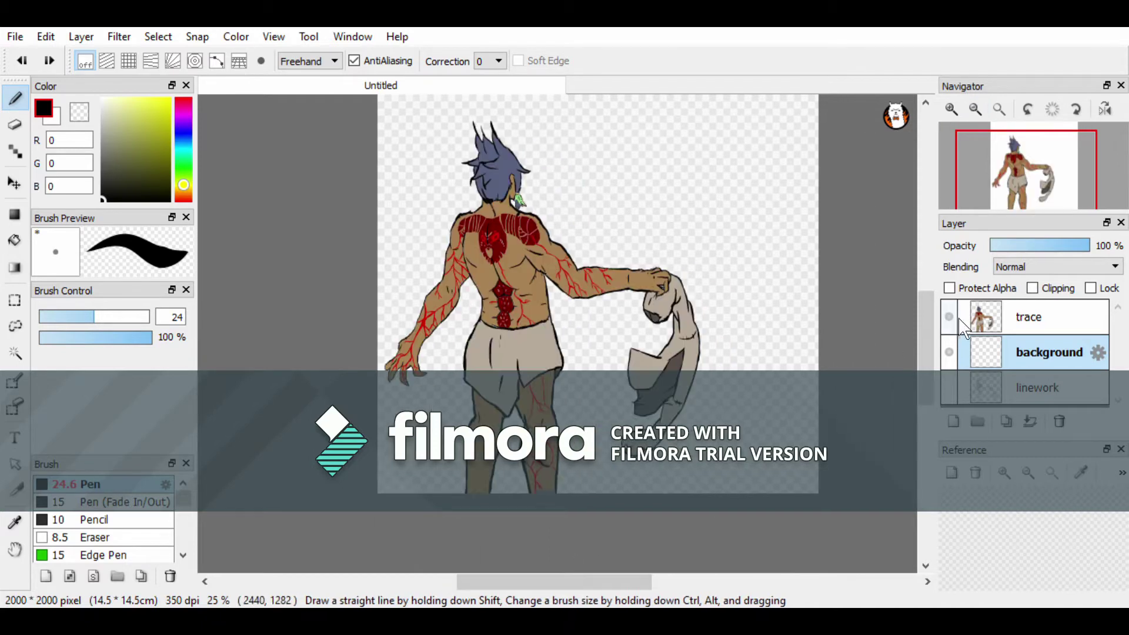
mouse_move(381, 343)
mouse_down()
mouse_move(560, 338)
mouse_move(630, 378)
mouse_move(822, 444)
mouse_up()
click(949, 317)
drag(561, 370, 822, 355)
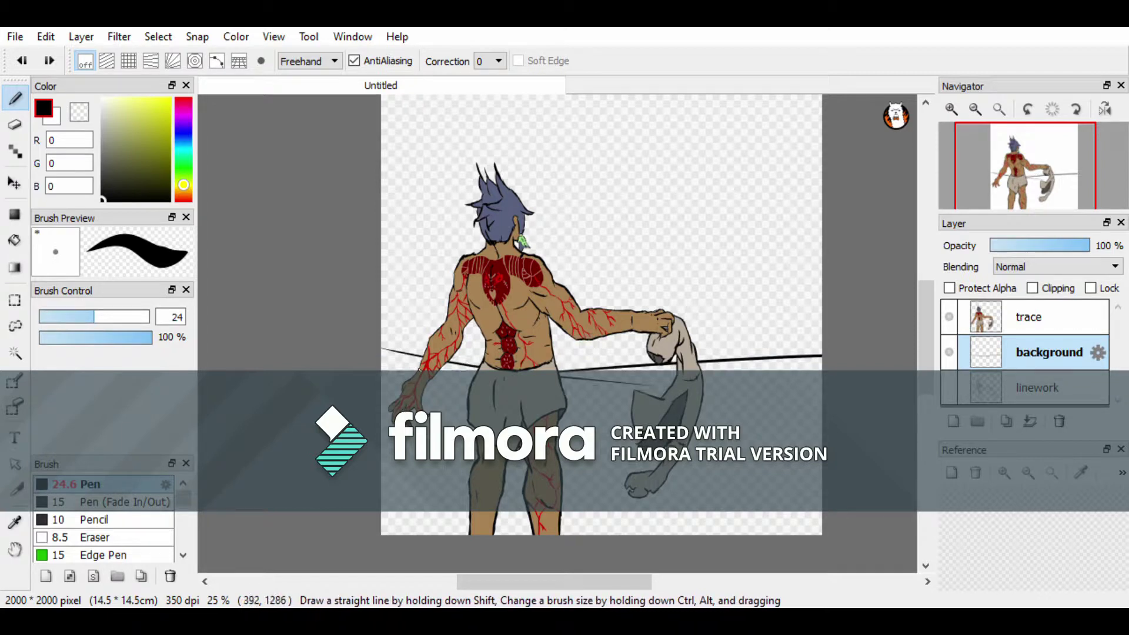
- Hide the trace layer, erase the stray slanted horizon strokes and connect the line cleanly to the canvas edge
click(949, 316)
click(15, 125)
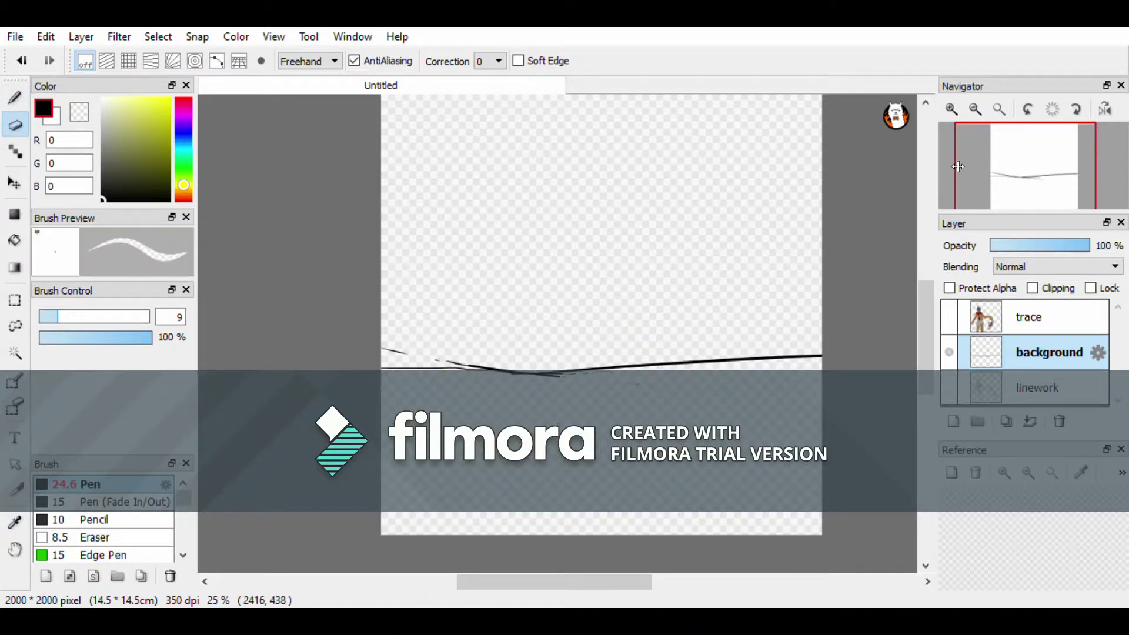
scroll(541, 425, up, 1)
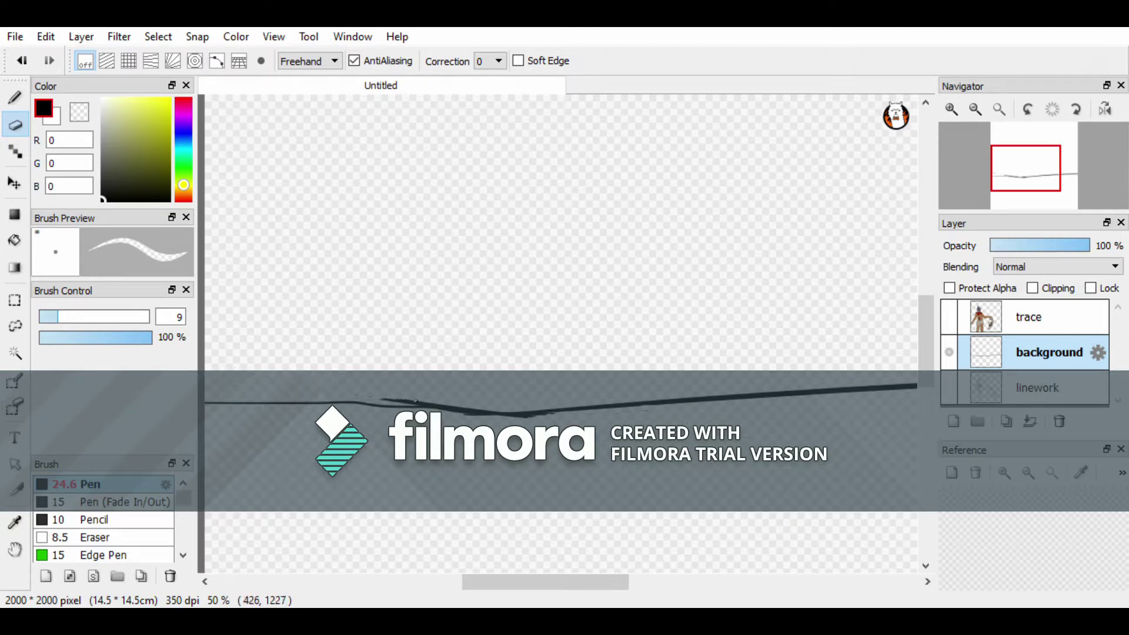
key(b)
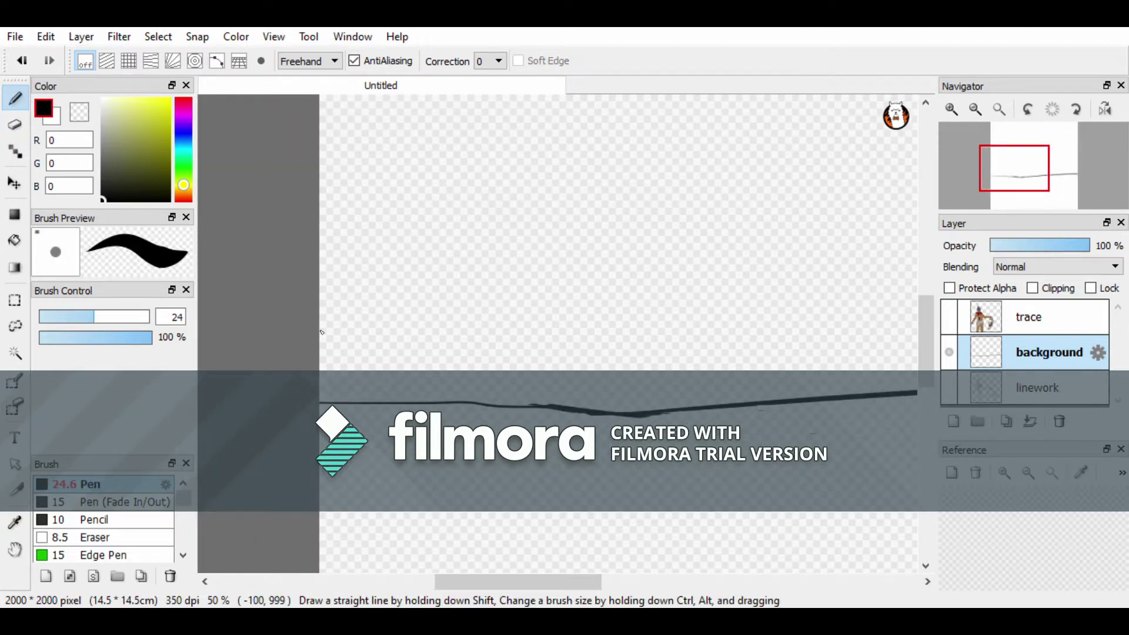
drag(524, 584, 517, 585)
- Fill the ground below the horizon line with a very light gray
click(15, 239)
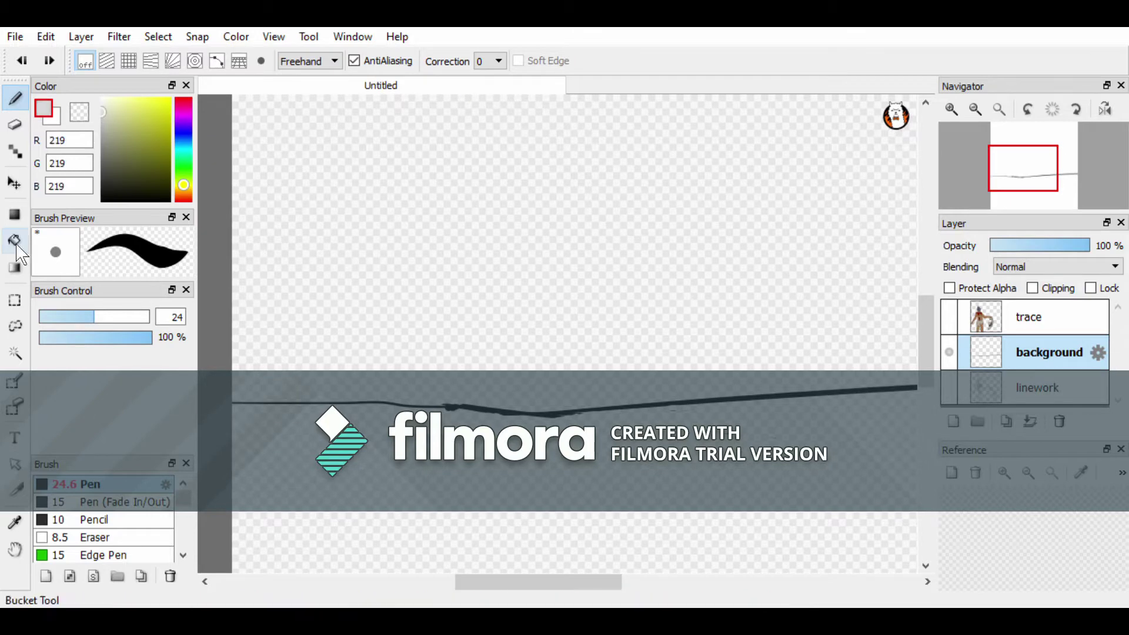
click(102, 99)
scroll(536, 559, down, 1)
drag(532, 588, 554, 588)
click(104, 107)
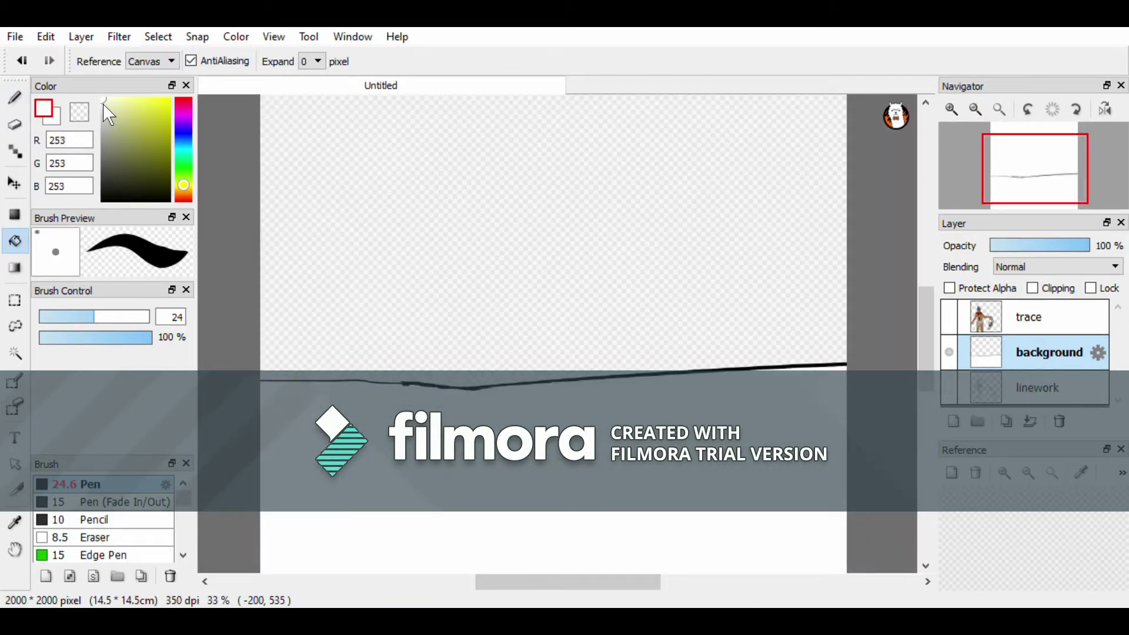
scroll(897, 292, down, 1)
- Set the pen to medium gray (113, 113, 113) at size 233
click(102, 155)
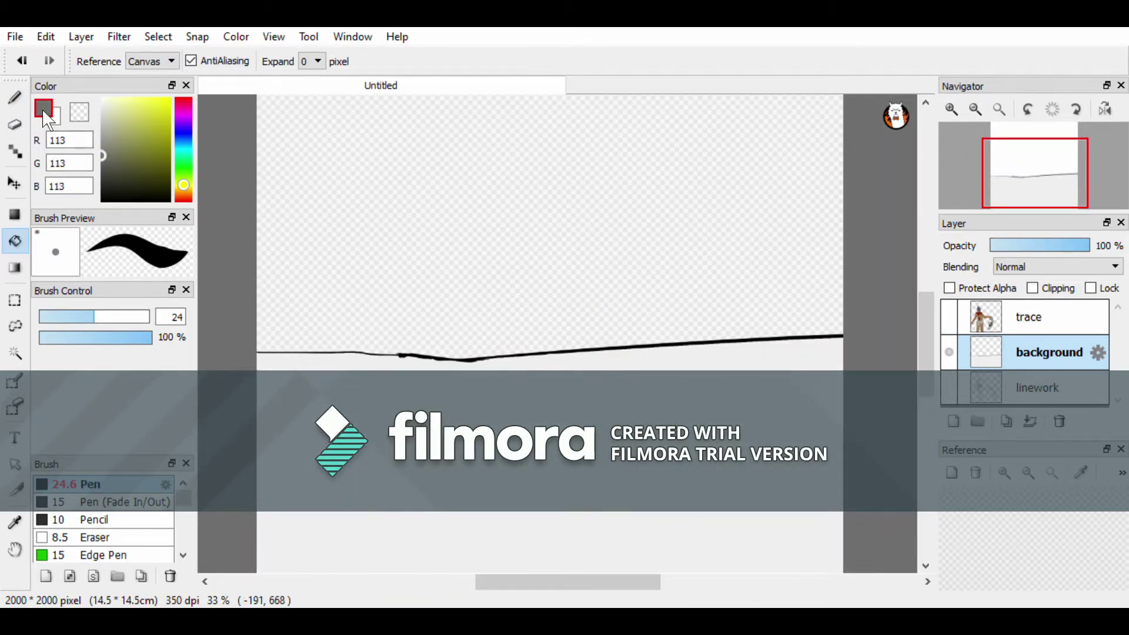
key(b)
scroll(829, 314, down, 1)
drag(590, 468, 676, 467)
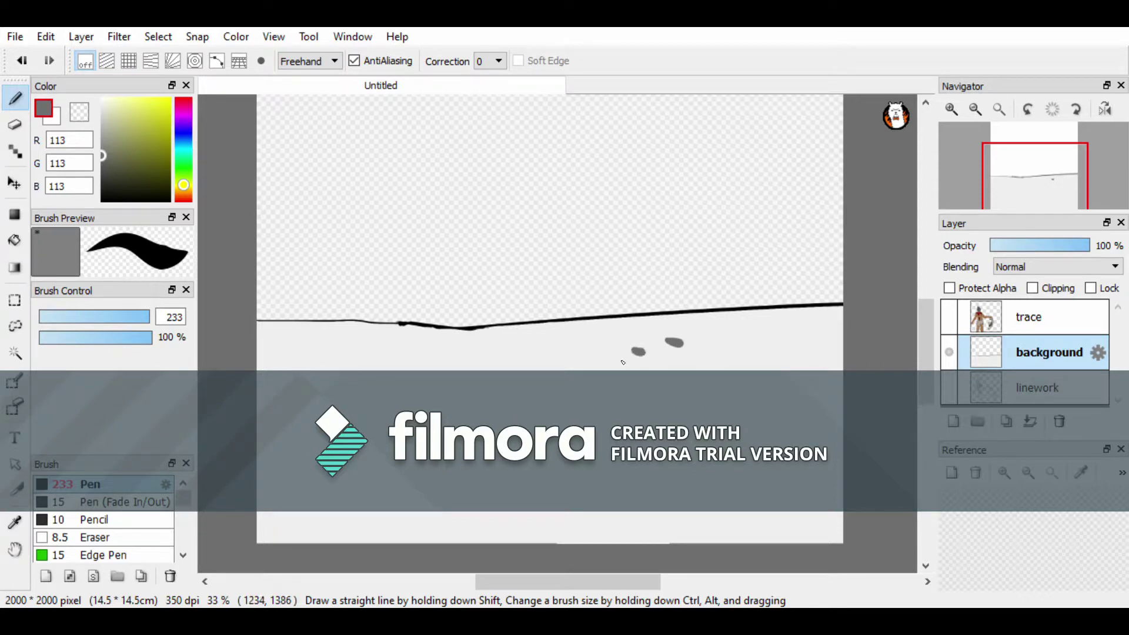
mouse_move(636, 356)
mouse_down()
mouse_move(575, 409)
mouse_move(511, 440)
mouse_move(493, 472)
mouse_move(347, 516)
mouse_move(370, 532)
mouse_up()
key(ctrl+z)
key(ctrl+z)
key(ctrl+z)
key(ctrl+z)
key(ctrl+z)
key(ctrl+z)
key(ctrl+z)
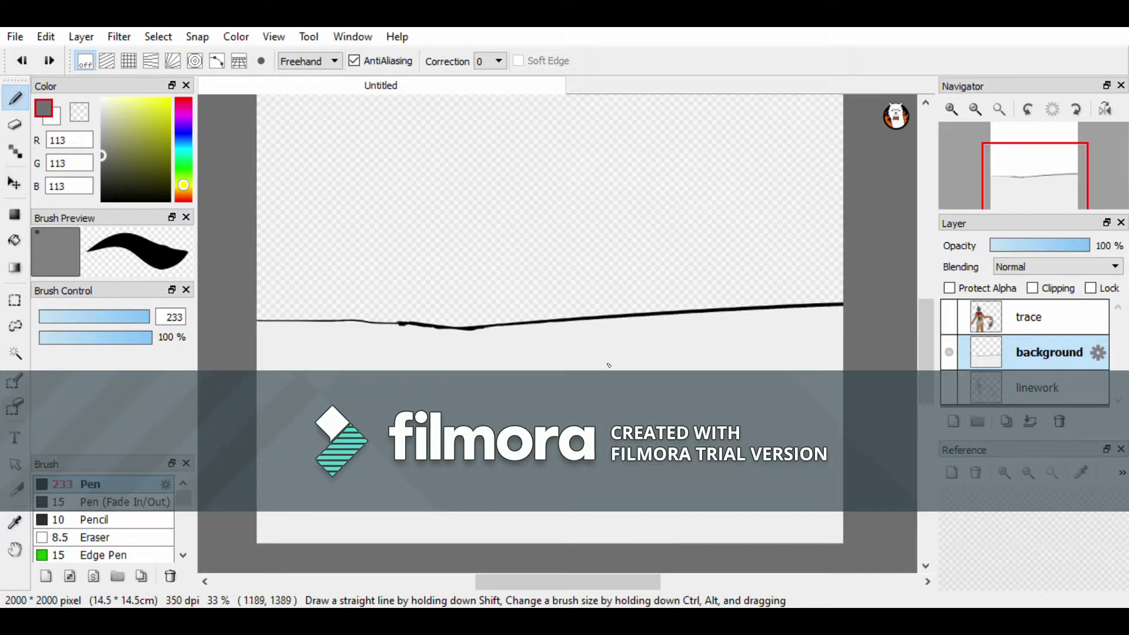
- Paint a path of rounded gray stones, large in the foreground and shrinking toward the horizon
click(536, 526)
click(559, 476)
click(436, 486)
click(462, 411)
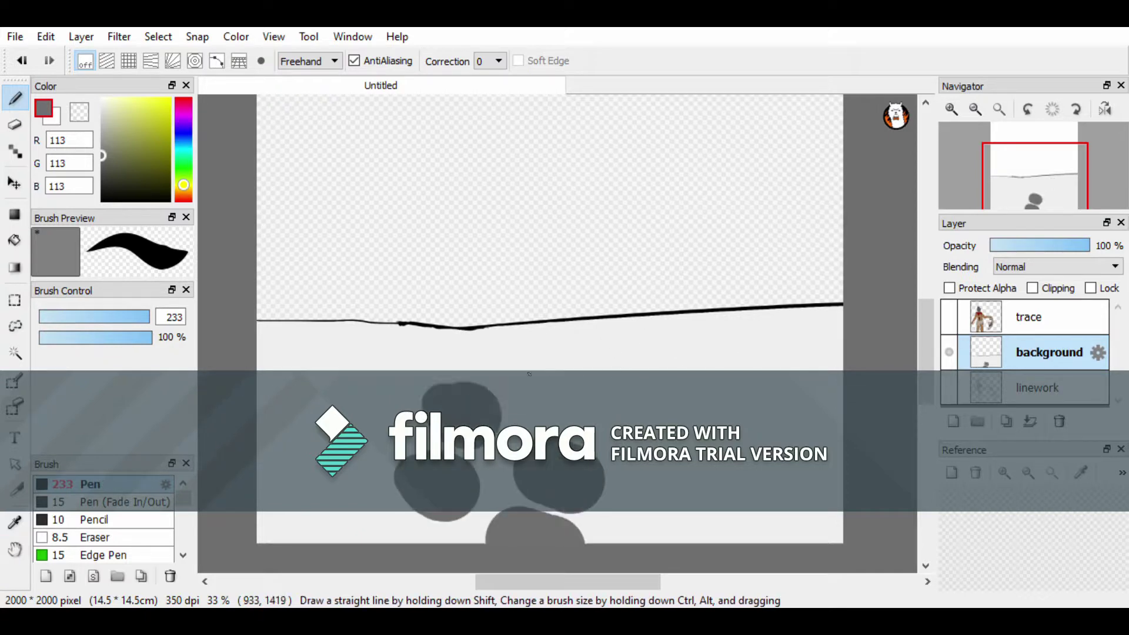
click(476, 414)
click(612, 396)
click(640, 364)
click(562, 350)
click(580, 333)
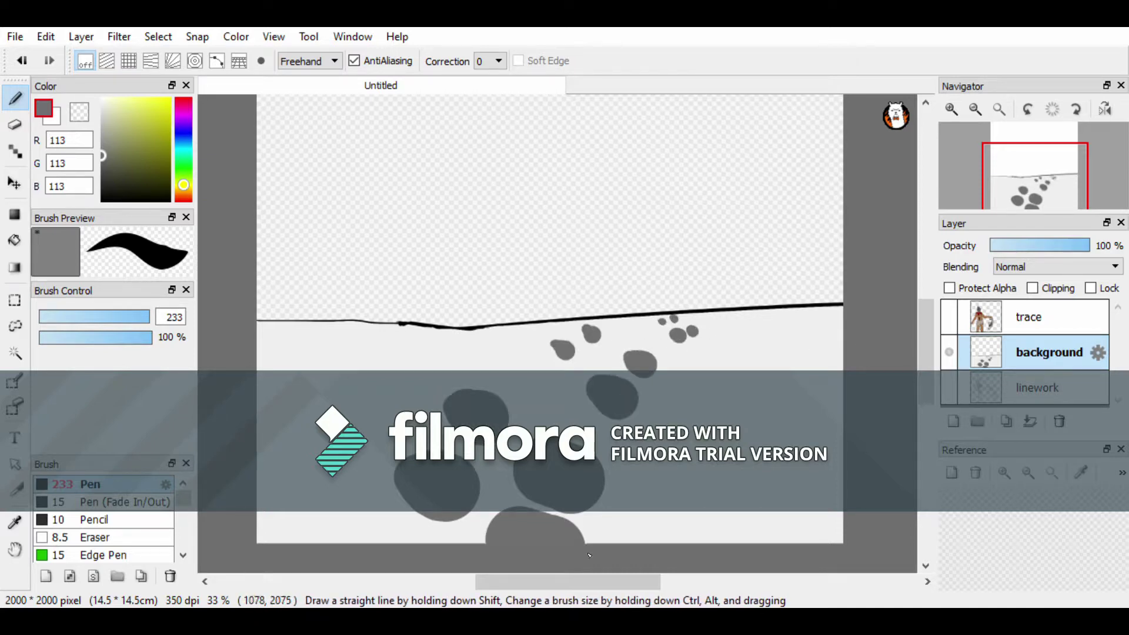
- Draw scattered grass blades on the ground in dark green (10, 55, 0) with a pen size of 20
click(183, 170)
click(169, 178)
click(83, 317)
drag(301, 333, 318, 351)
drag(656, 387, 639, 399)
drag(538, 484, 551, 501)
drag(782, 414, 823, 468)
drag(748, 339, 754, 331)
- Add a layer named animal above the background and start sketching a mammoth's legs on it in black
click(953, 421)
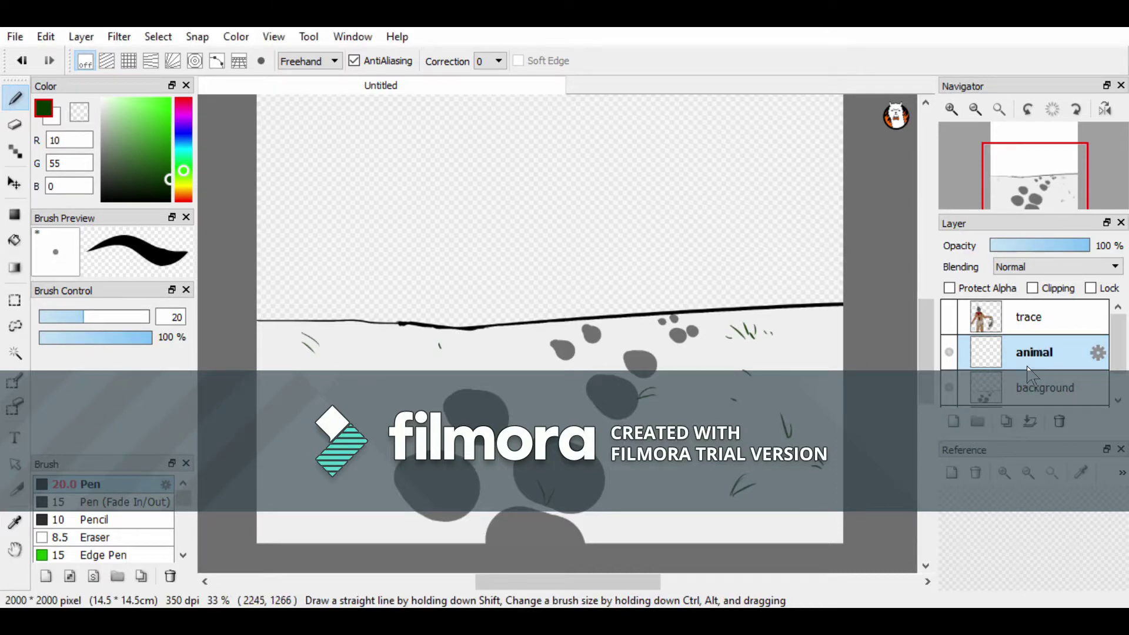
scroll(569, 333, up, 1)
click(103, 200)
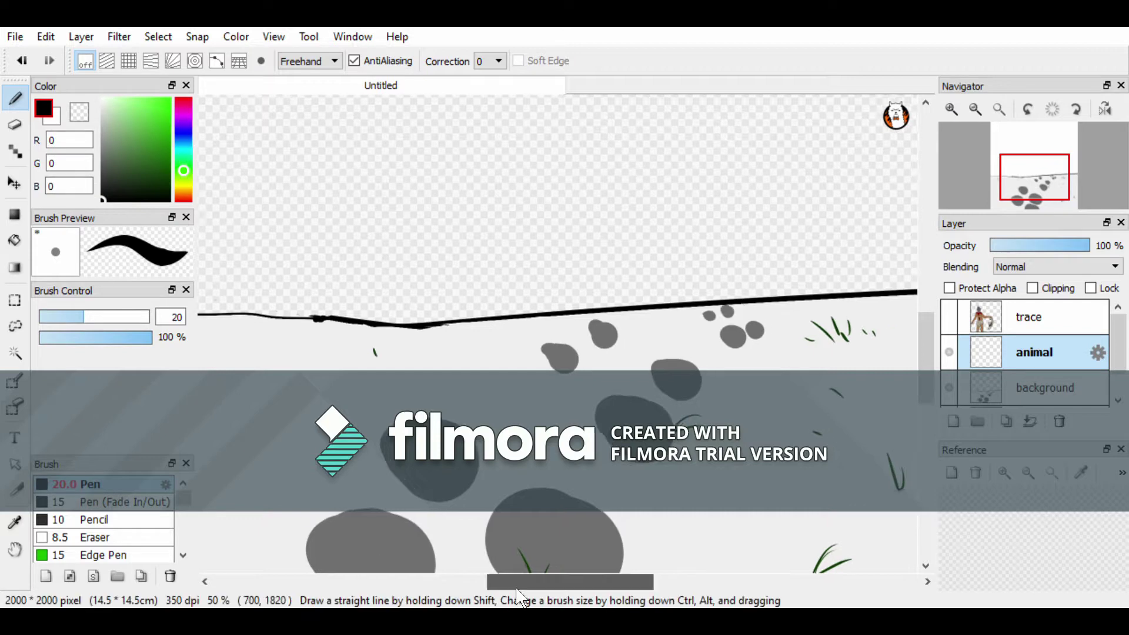
drag(518, 582, 566, 582)
drag(488, 254, 463, 253)
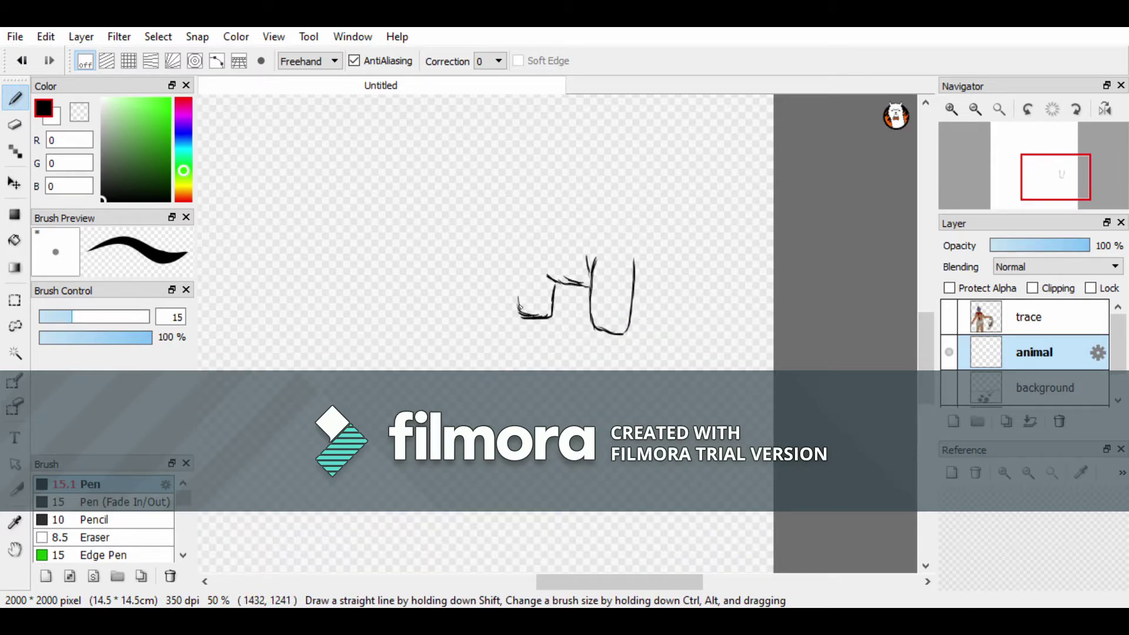
- Sketch the mammoth's rounded back, far foreleg and circular head, correcting stray lines
mouse_move(556, 215)
mouse_down()
mouse_move(579, 202)
mouse_move(672, 271)
mouse_move(672, 298)
mouse_up()
scroll(580, 312, up, 2)
key(e)
mouse_move(782, 246)
mouse_down()
mouse_move(749, 182)
mouse_move(758, 186)
mouse_move(732, 167)
mouse_move(703, 218)
mouse_up()
key(b)
key(ctrl+z)
drag(730, 168, 735, 259)
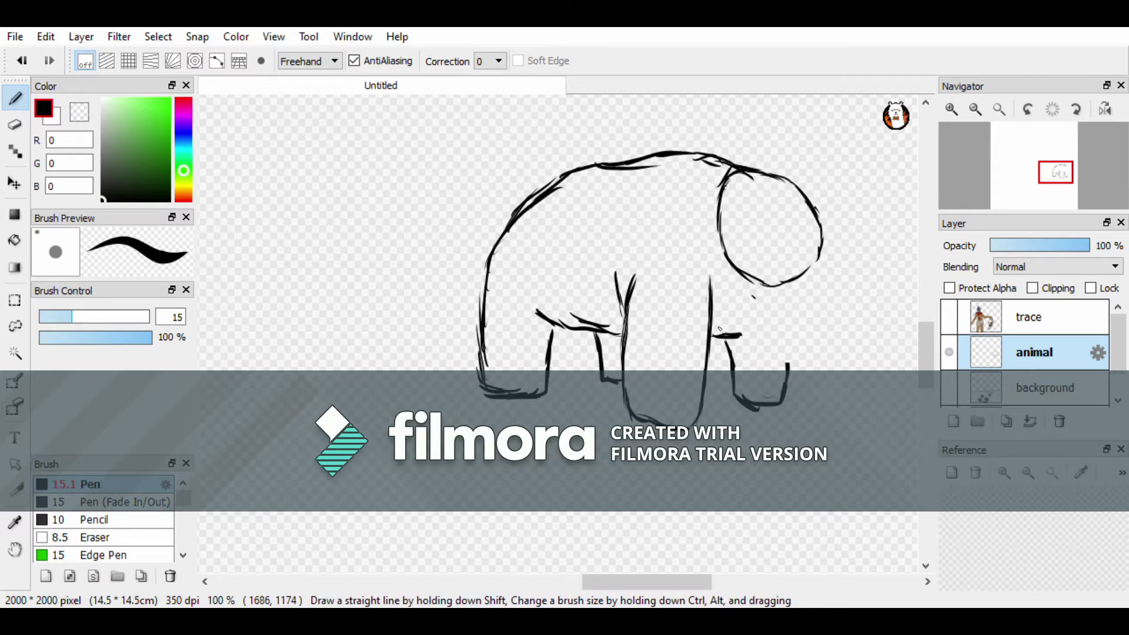
- Sketch the mammoth's hanging trunk and two curved tusks from the head
scroll(678, 237, right, 3)
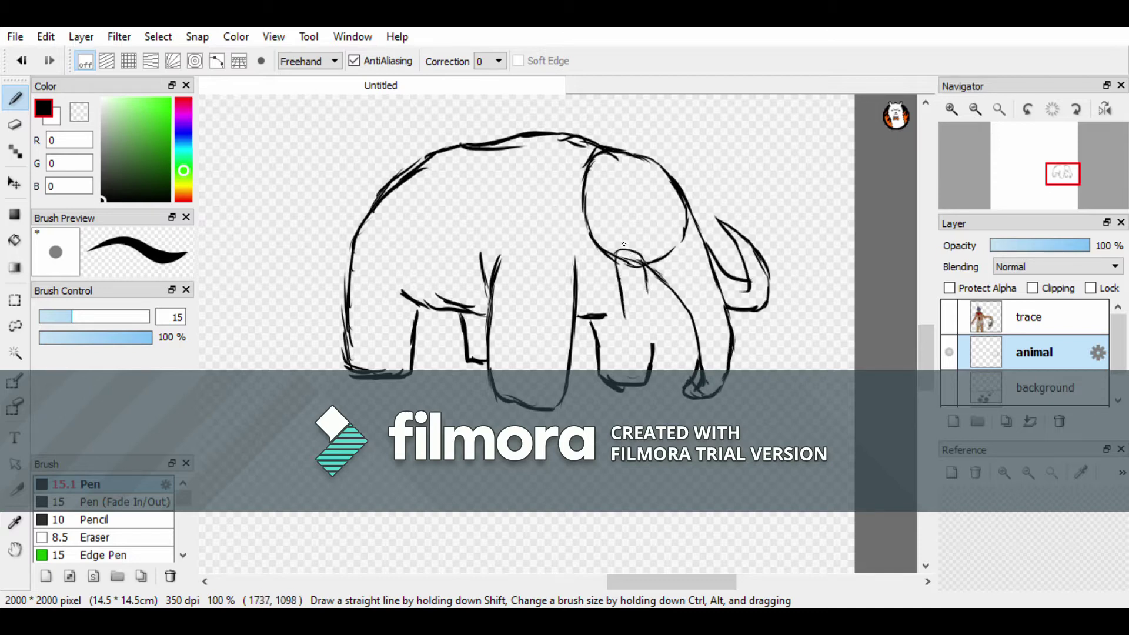
key(ctrl+z)
drag(644, 298, 674, 259)
- Erase the near foreleg's front edge and redraw the leg narrower
key(e)
mouse_move(575, 322)
mouse_down()
mouse_move(568, 370)
mouse_move(539, 410)
mouse_up()
key(b)
drag(545, 290, 534, 404)
drag(487, 358, 491, 385)
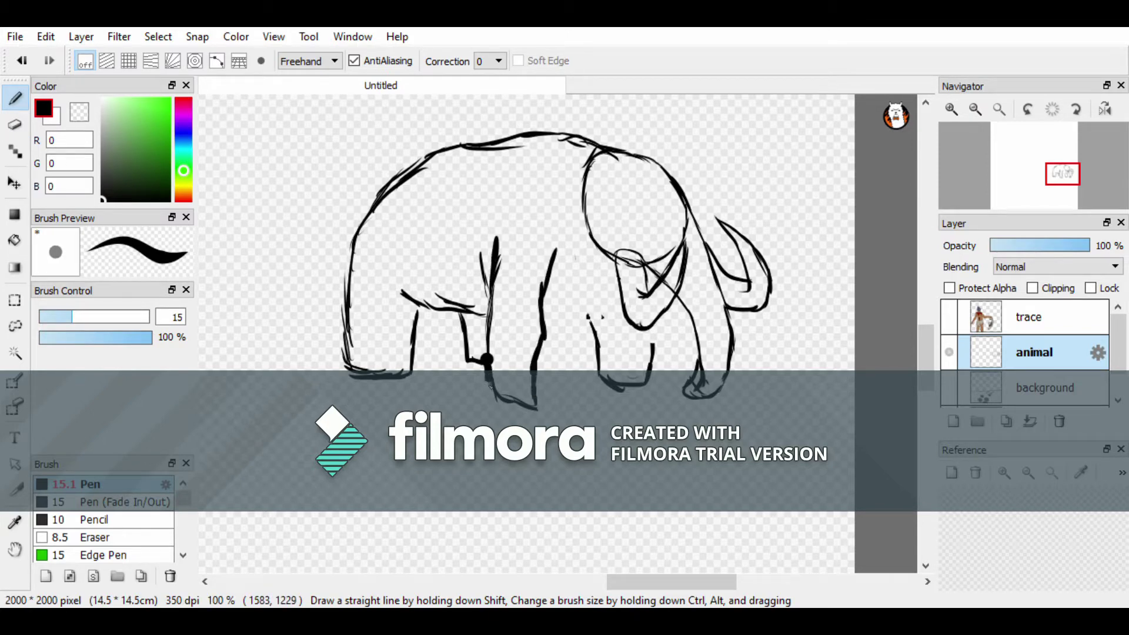
- Replace the far foreleg's sketch lines with a chest line running from the tusk base to the near foreleg
mouse_move(614, 271)
mouse_down()
mouse_move(571, 335)
mouse_move(608, 370)
mouse_up()
key(e)
key(b)
- Erase the head construction circle, the lines crossing the tusk and the doubled strokes on the back
key(e)
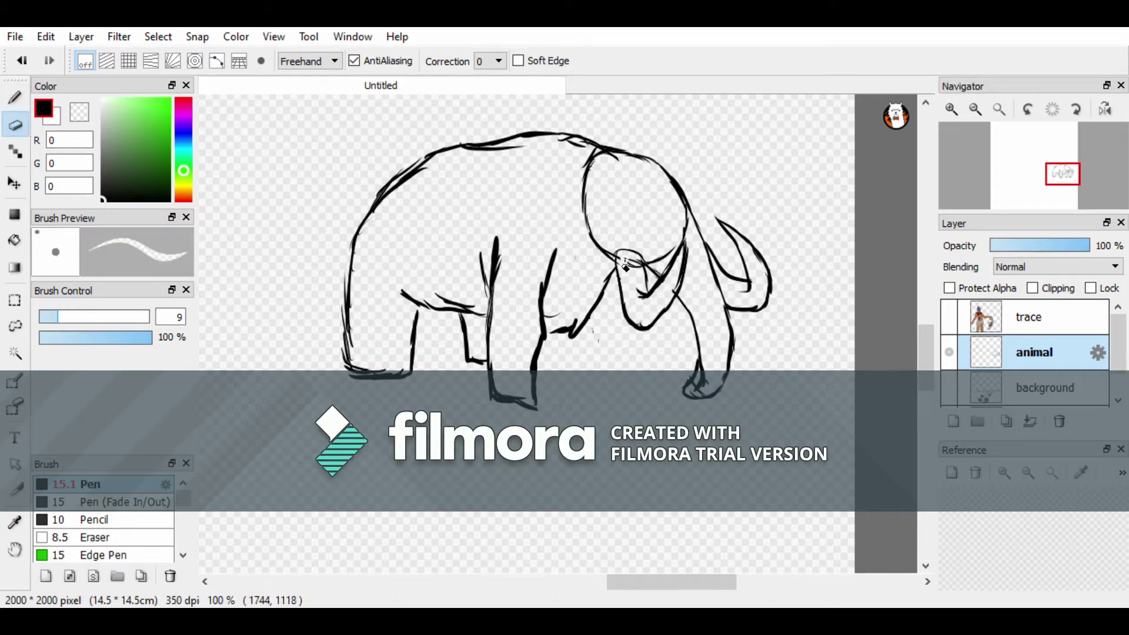
drag(589, 171, 575, 147)
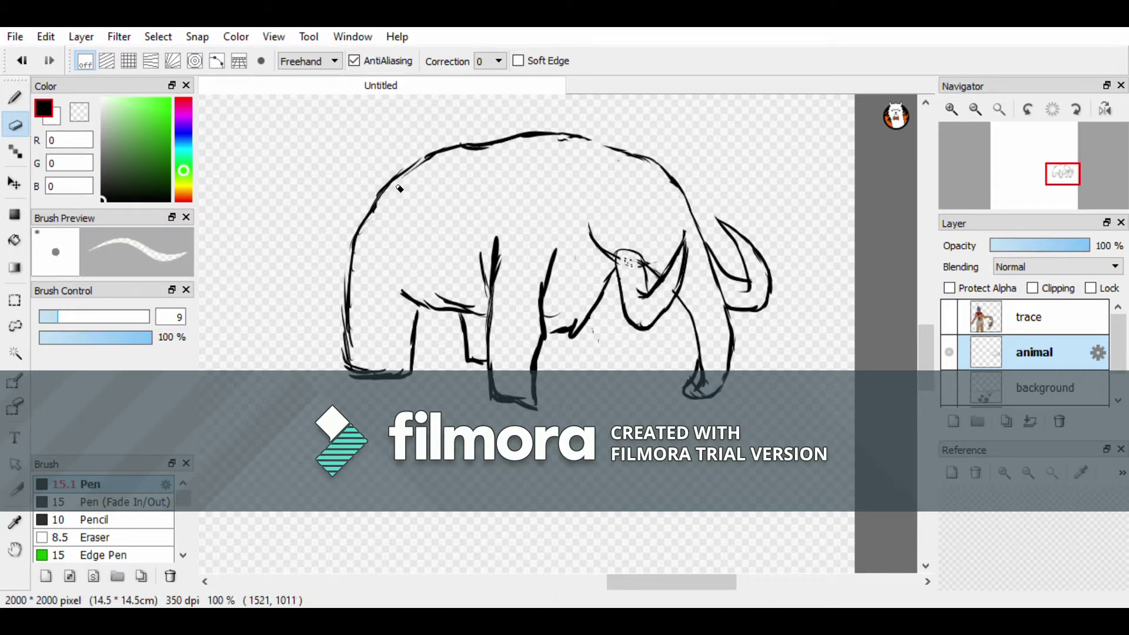
drag(344, 288, 348, 370)
- Redraw the mammoth's far foreleg and draw the ear and cheek edge on the head
key(b)
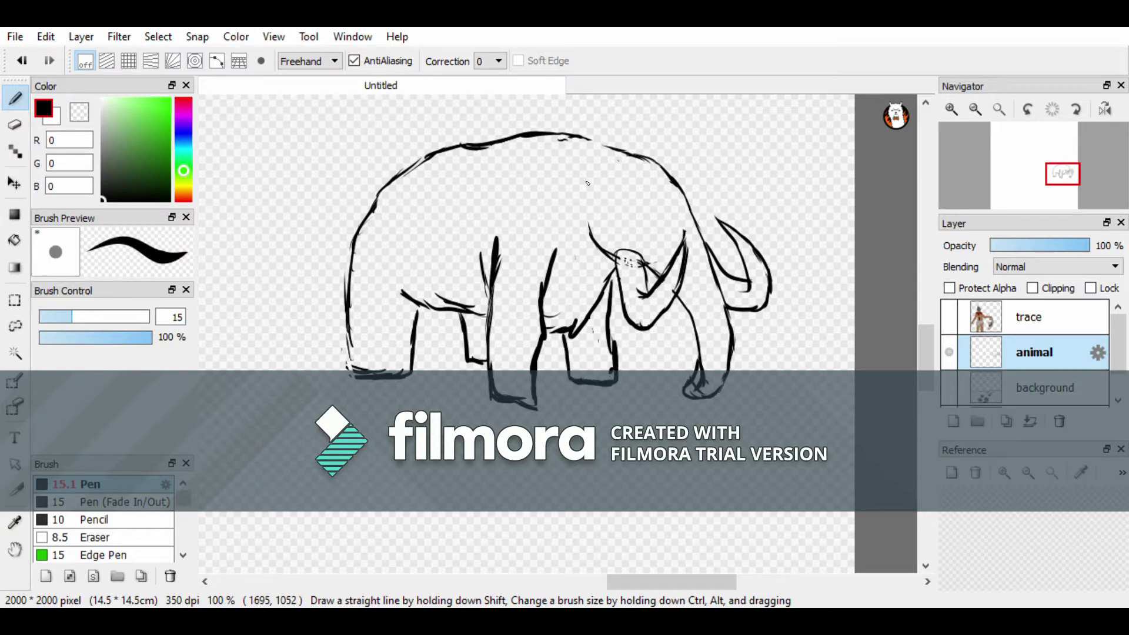
key(ctrl+z)
mouse_move(587, 157)
mouse_down()
mouse_move(561, 163)
mouse_move(616, 262)
mouse_up()
- Add shaggy black fur strokes along the mammoth's rump, belly, hind legs and the back of the near foreleg
mouse_move(438, 152)
mouse_down()
mouse_move(342, 242)
mouse_move(346, 370)
mouse_up()
drag(494, 247, 466, 321)
drag(496, 279, 473, 371)
drag(508, 303, 488, 382)
drag(466, 311, 406, 297)
drag(385, 230, 363, 264)
drag(423, 297, 408, 358)
drag(456, 313, 453, 326)
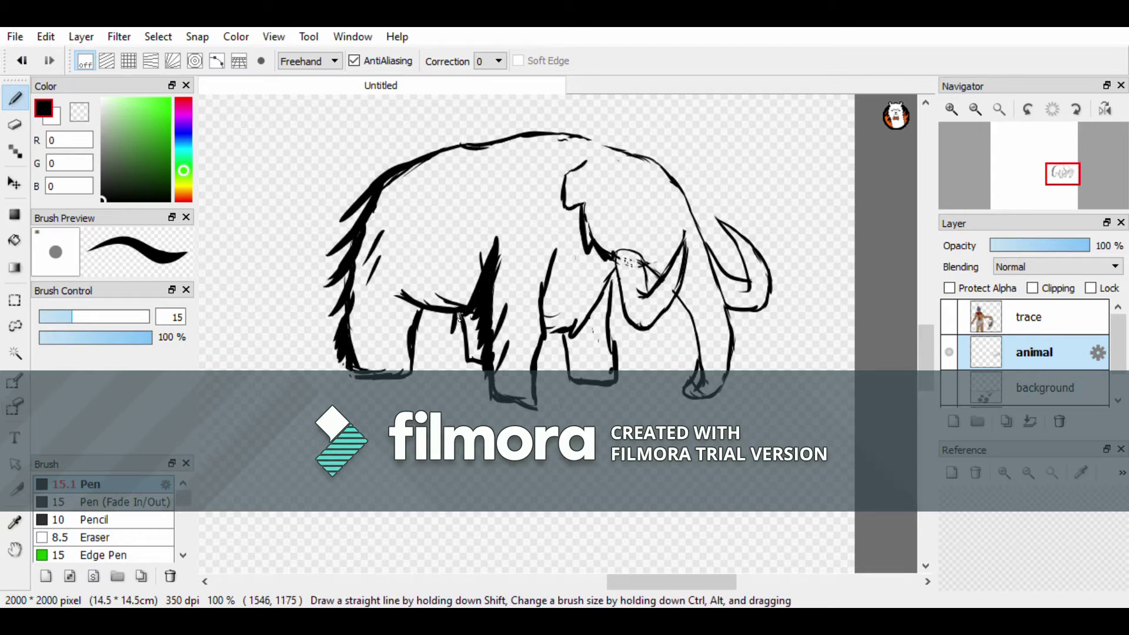
- Draw shaggy fur on the mammoth's chest and spiky tufts on the head, and add a black eye
drag(614, 266, 579, 340)
drag(572, 310, 555, 328)
drag(562, 321, 553, 344)
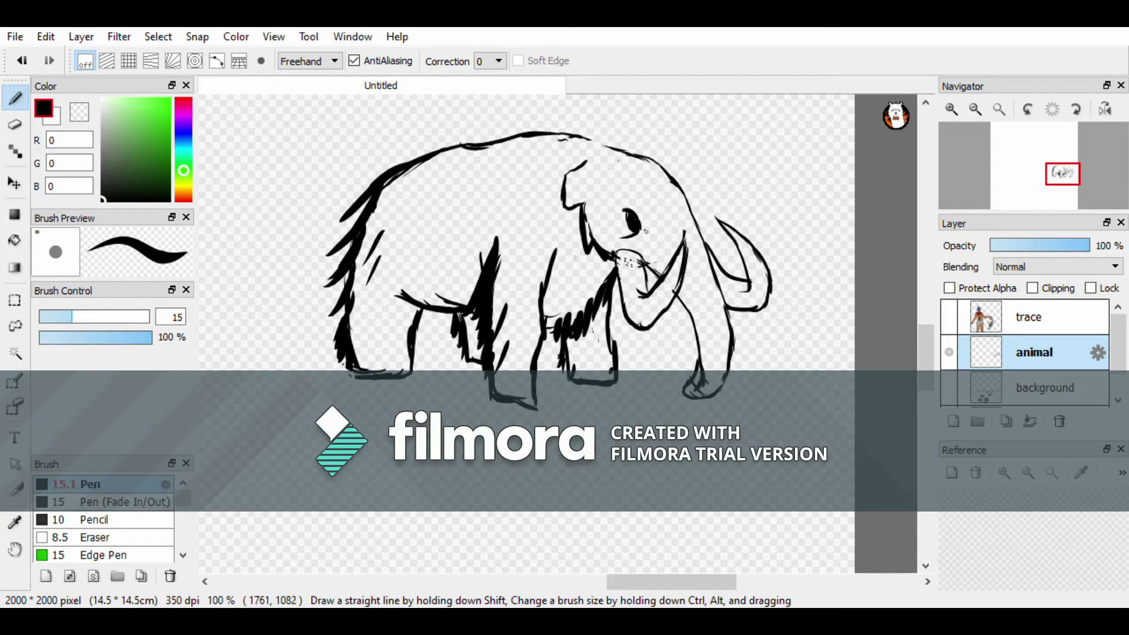
drag(566, 124, 594, 138)
mouse_move(617, 134)
mouse_down()
mouse_move(670, 173)
mouse_move(714, 277)
mouse_up()
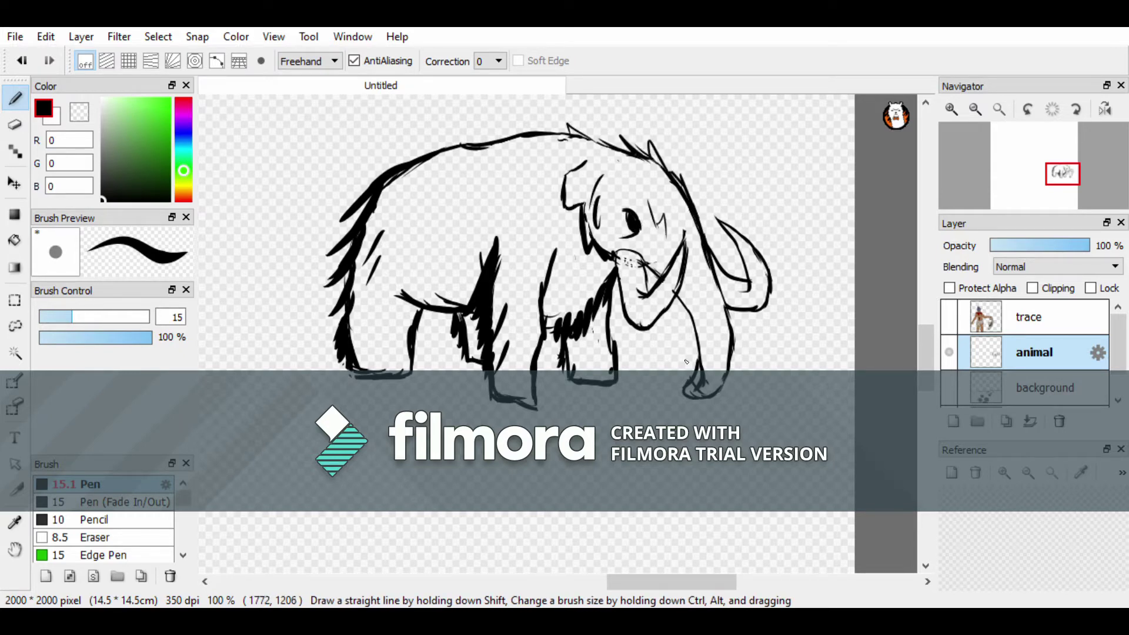
- Erase excess ink from the fur on the rump, foreleg and trunk edge and clean the specks at the tusk base
click(15, 125)
drag(363, 245, 377, 262)
drag(352, 320, 356, 361)
drag(497, 270, 492, 284)
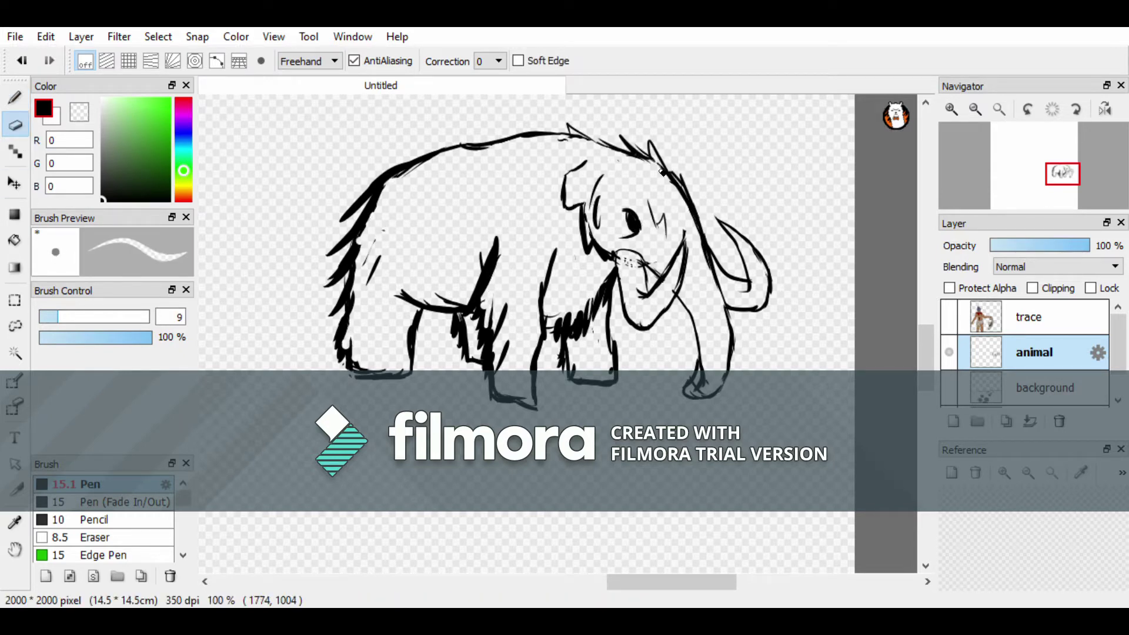
drag(682, 187, 709, 271)
key(b)
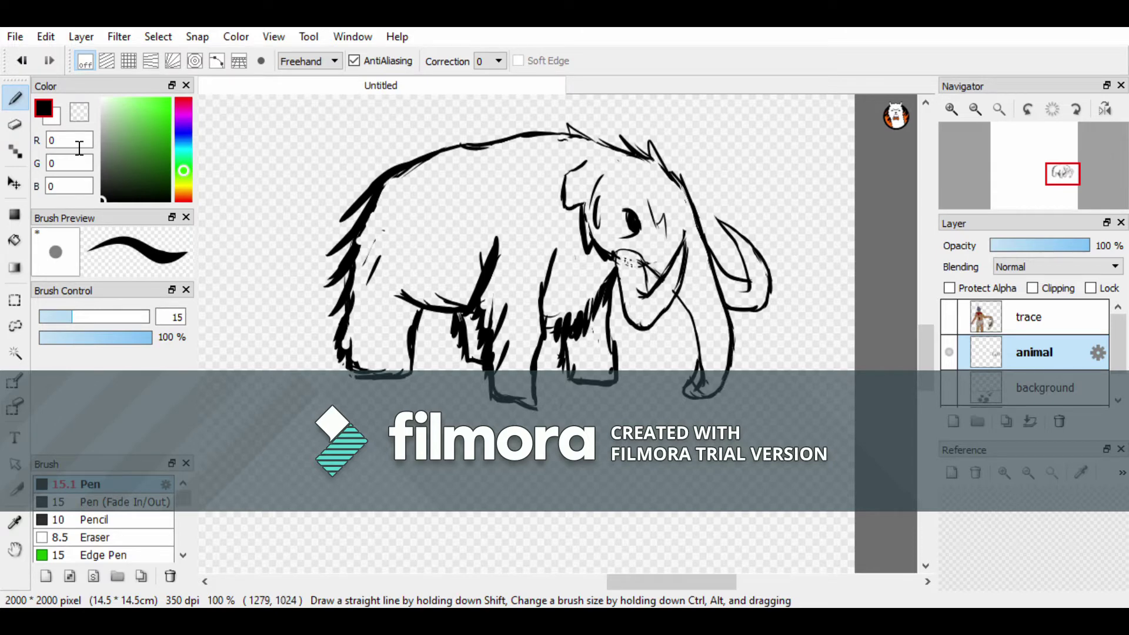
key(e)
drag(632, 258, 625, 264)
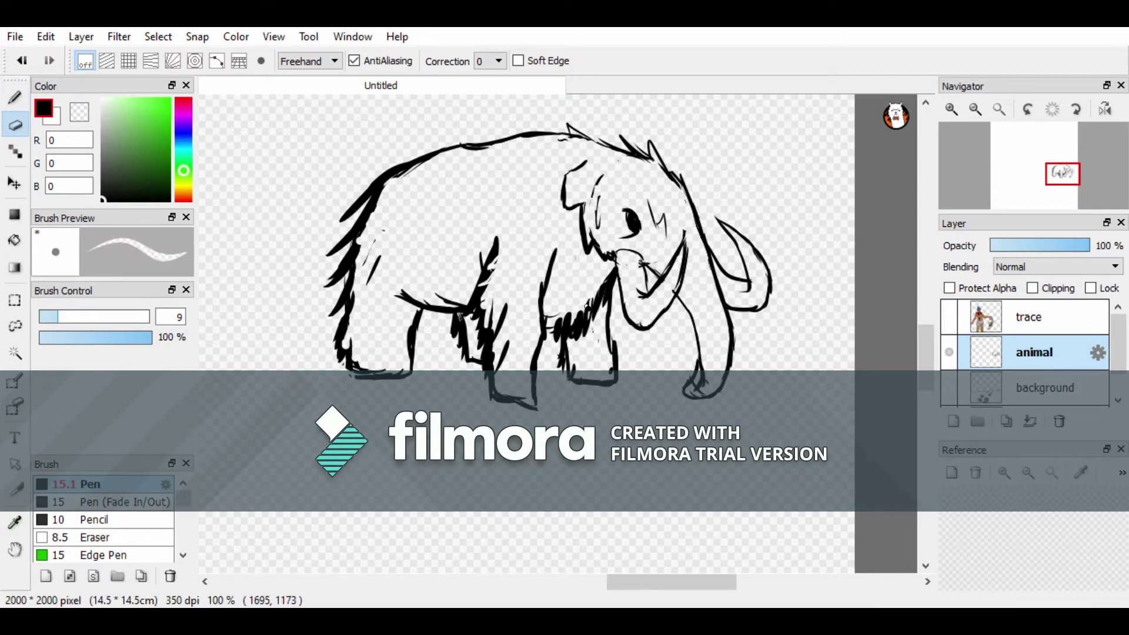
- Fill the mammoth's body, legs and trunk with grayish brown (115, 104, 79)
click(184, 190)
click(144, 157)
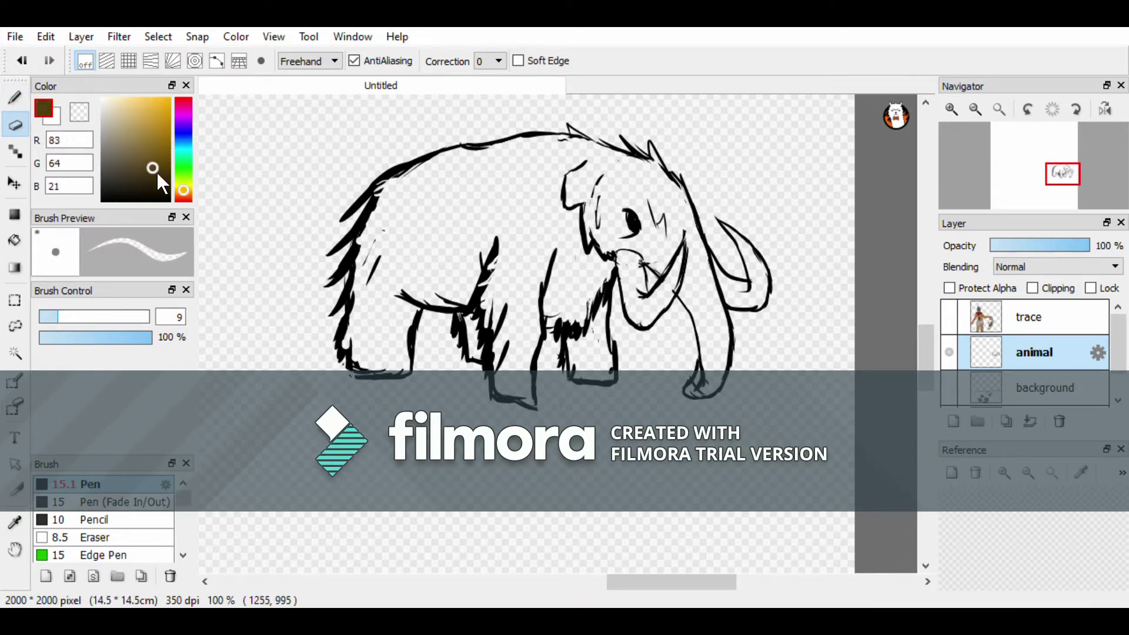
key(g)
click(463, 212)
click(122, 156)
click(473, 336)
- Fill both of the mammoth's tusks with a pale cream color
click(183, 177)
click(141, 138)
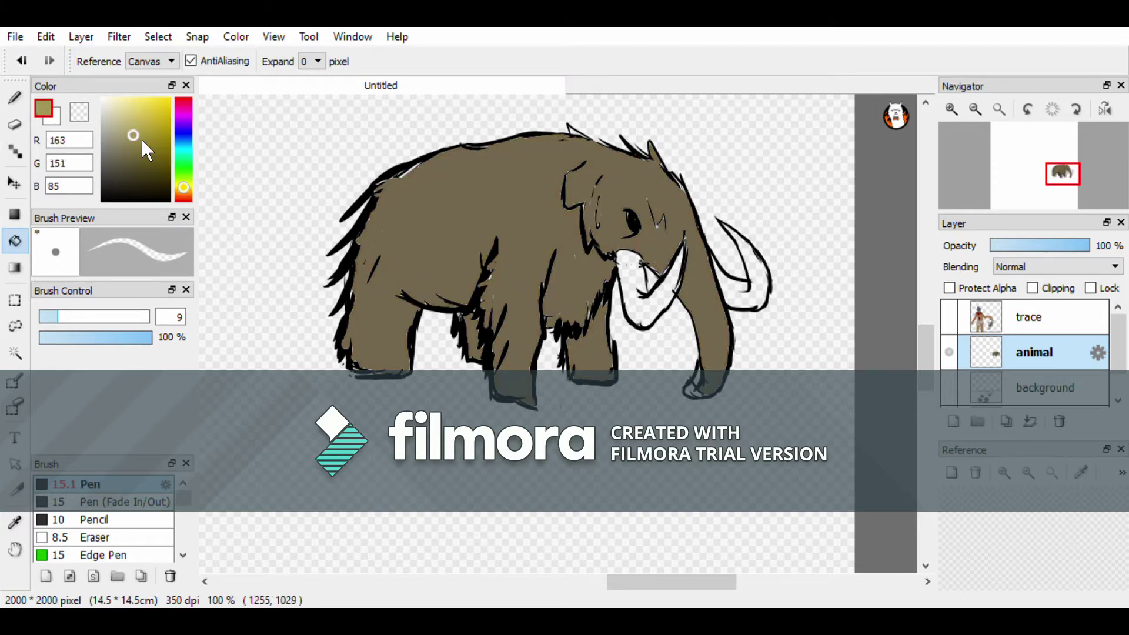
click(638, 279)
click(184, 182)
click(139, 112)
click(133, 102)
click(638, 290)
- Paint over the unfilled gap under the mammoth's head tuft with the body brown (115, 104, 79)
key(b)
alt+click(433, 252)
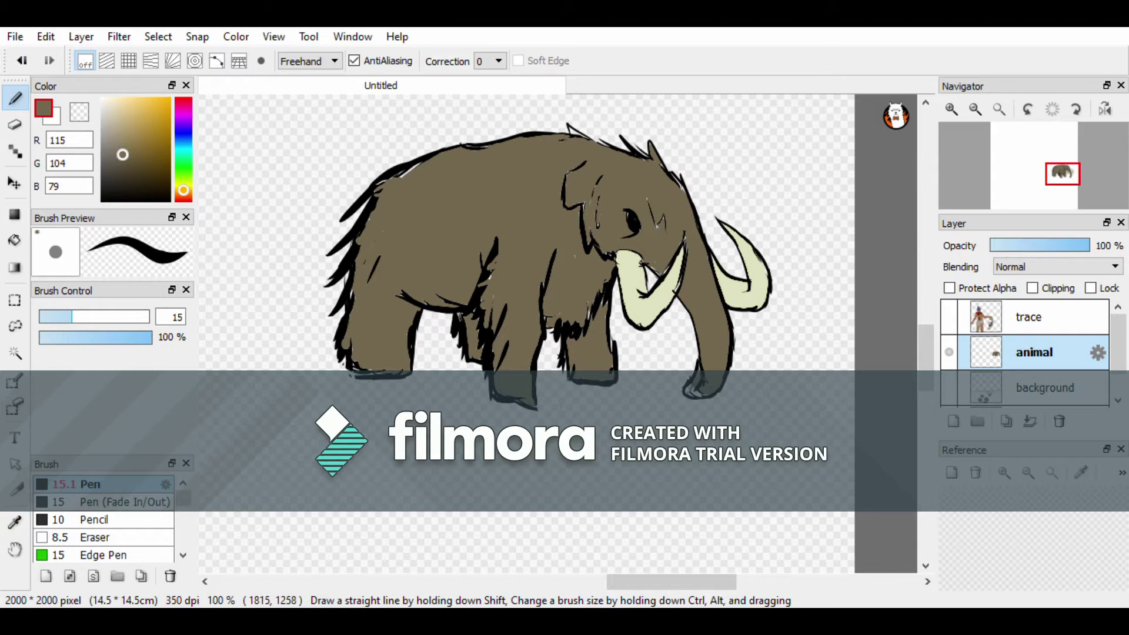
drag(586, 134, 575, 128)
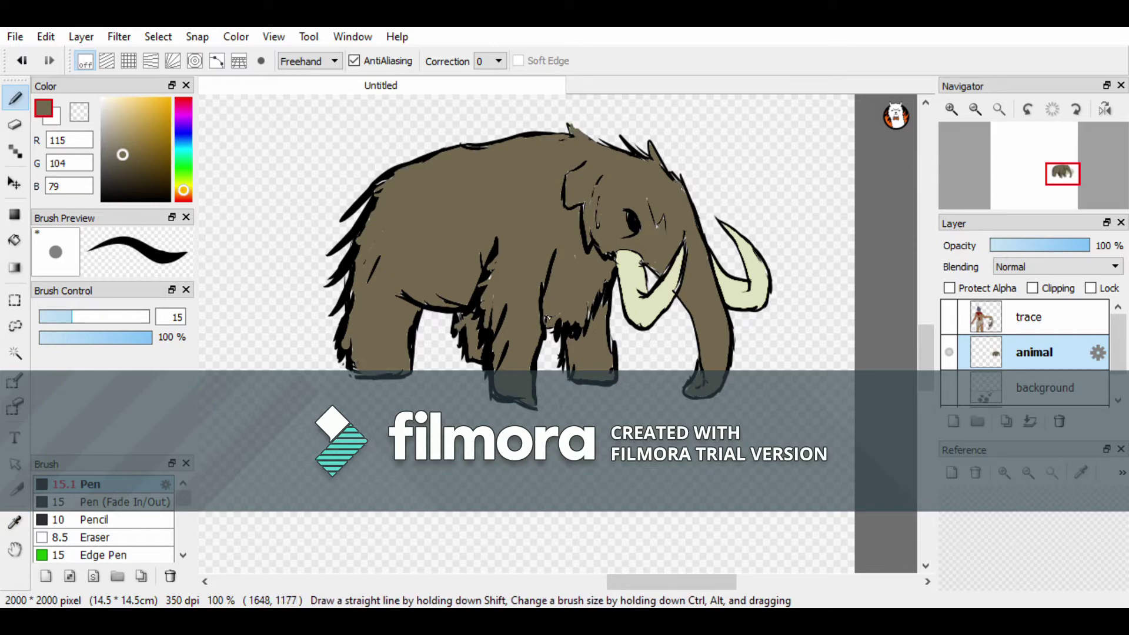
- Draw green grass blades over the mammoth's feet and gray (113, 113, 113) stones on the ground around them
click(975, 109)
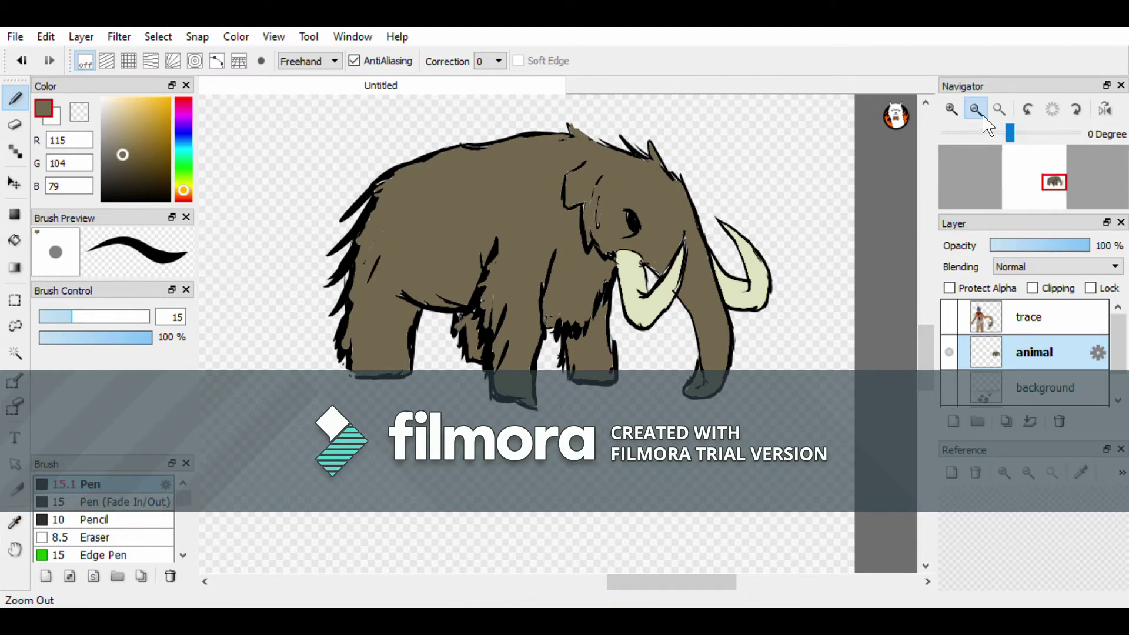
alt+click(763, 386)
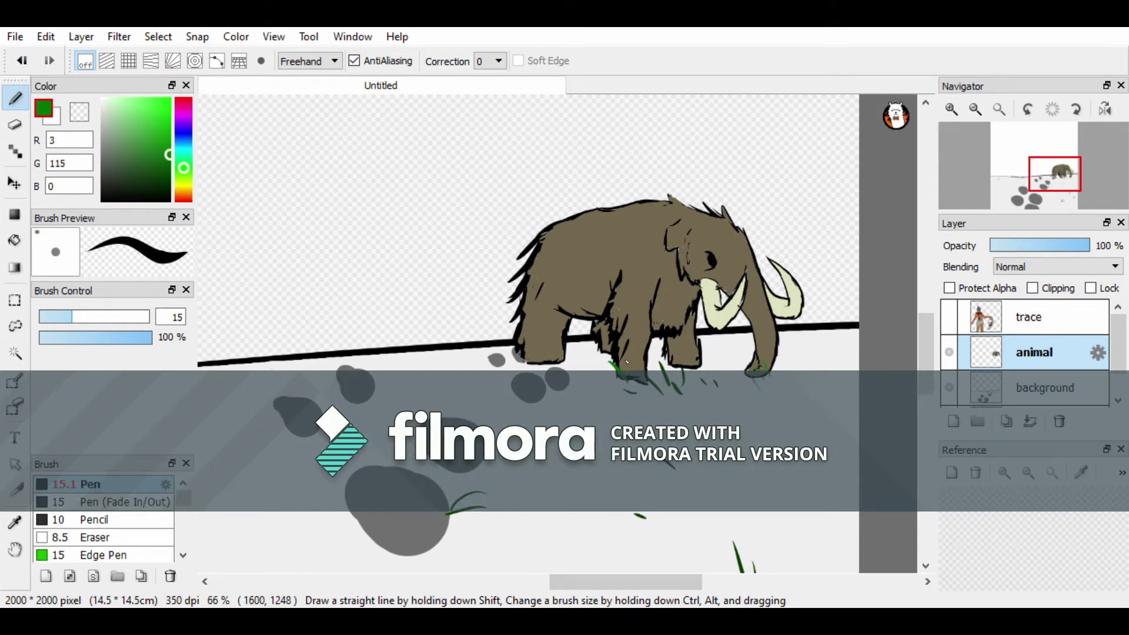
alt+click(526, 364)
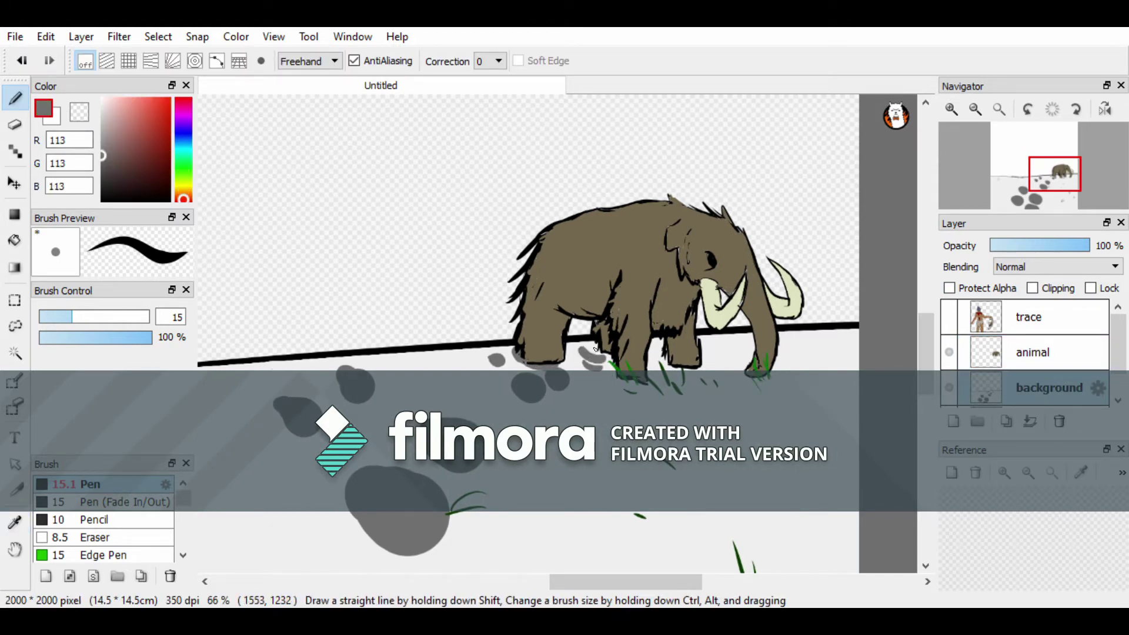
drag(586, 353, 610, 347)
drag(702, 352, 723, 374)
drag(791, 388, 740, 381)
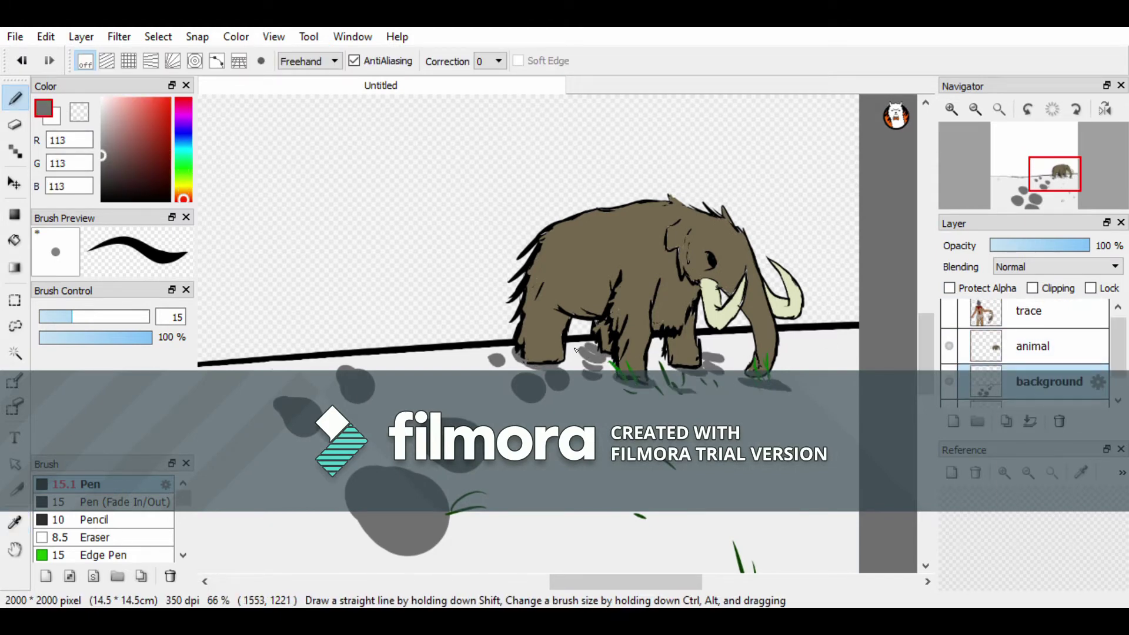
alt+click(758, 368)
- Add a layer named sky and choose blue as a color for a linear foreground-background gradient
scroll(759, 336, down, 1)
scroll(1028, 365, down, 1)
click(953, 421)
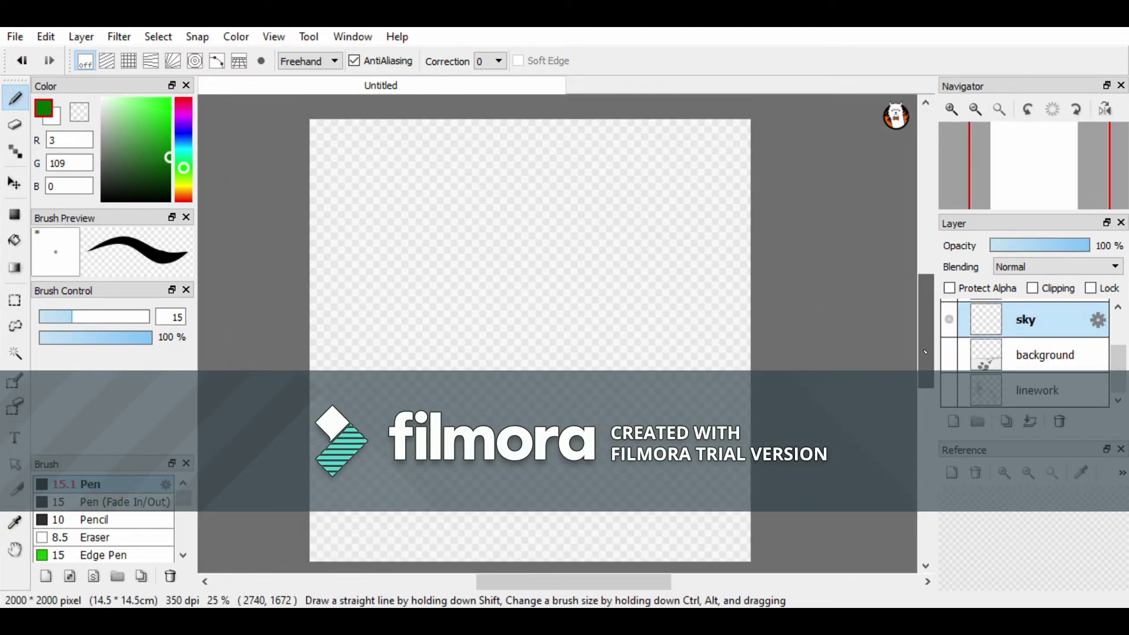
click(130, 128)
click(59, 120)
click(15, 268)
drag(518, 127, 512, 365)
key(ctrl+z)
click(106, 151)
drag(519, 134, 506, 415)
key(ctrl+z)
- Fill the sky layer with a linear gradient from blue at the top to light gray (214, 214, 214), and place the layer below background
mouse_move(509, 253)
mouse_down()
mouse_move(517, 279)
mouse_move(519, 270)
mouse_up()
drag(499, 55, 537, 321)
click(108, 151)
drag(620, 568, 520, 301)
drag(542, 340, 507, 227)
drag(544, 325, 521, 158)
drag(979, 321, 980, 388)
- Paint a faint white wisp in the sky beside the figure's head on the background layer, using the Watercolor brush at size 45 and 4% opacity
scroll(1088, 353, up, 2)
scroll(1116, 353, down, 1)
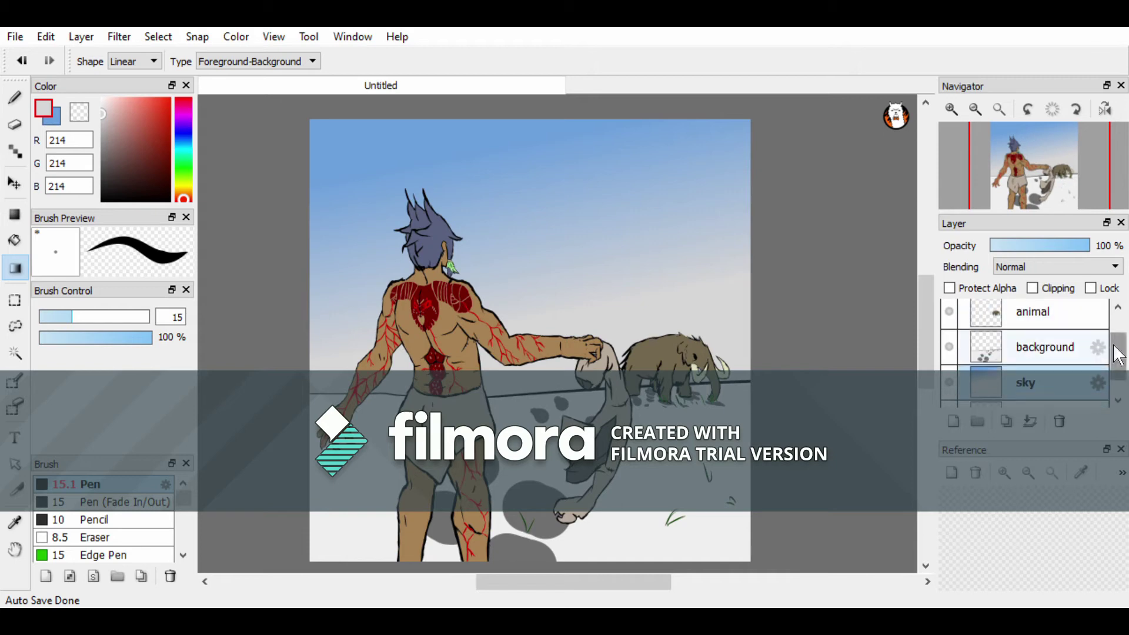
scroll(352, 190, up, 1)
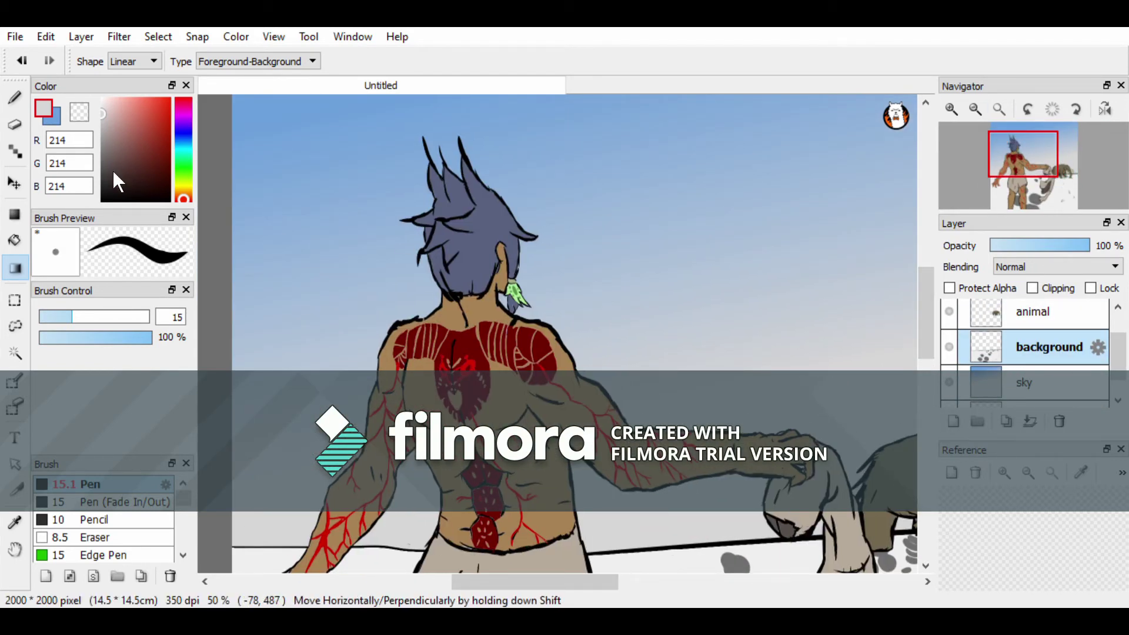
key(b)
drag(152, 337, 50, 337)
scroll(203, 406, right, 2)
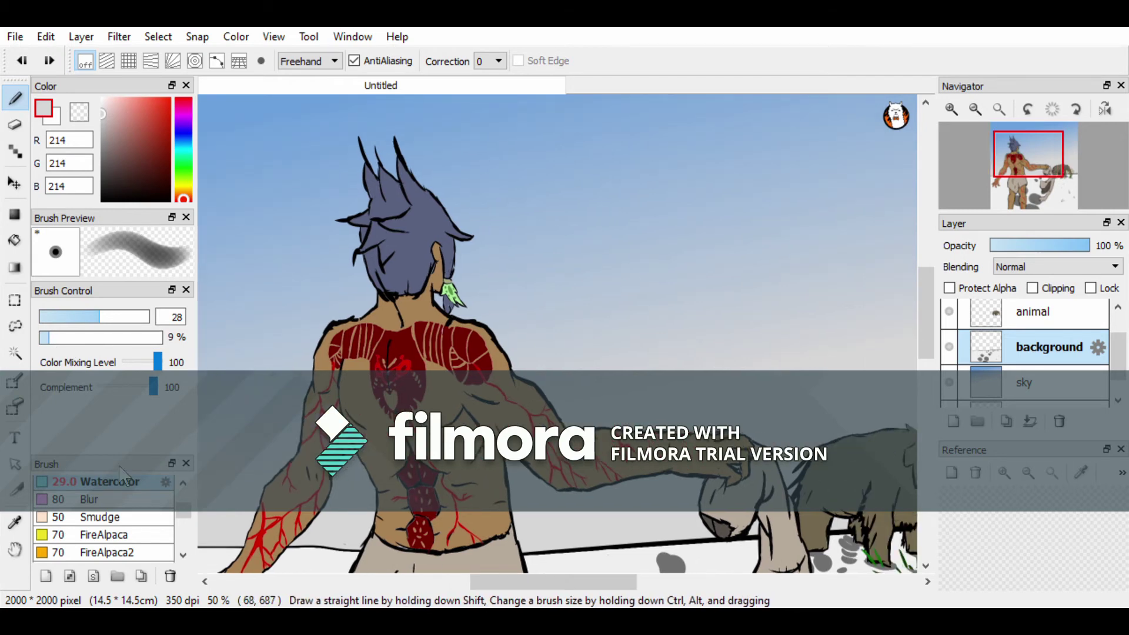
mouse_move(536, 216)
mouse_down()
mouse_move(468, 278)
mouse_move(582, 194)
mouse_up()
key(ctrl+z)
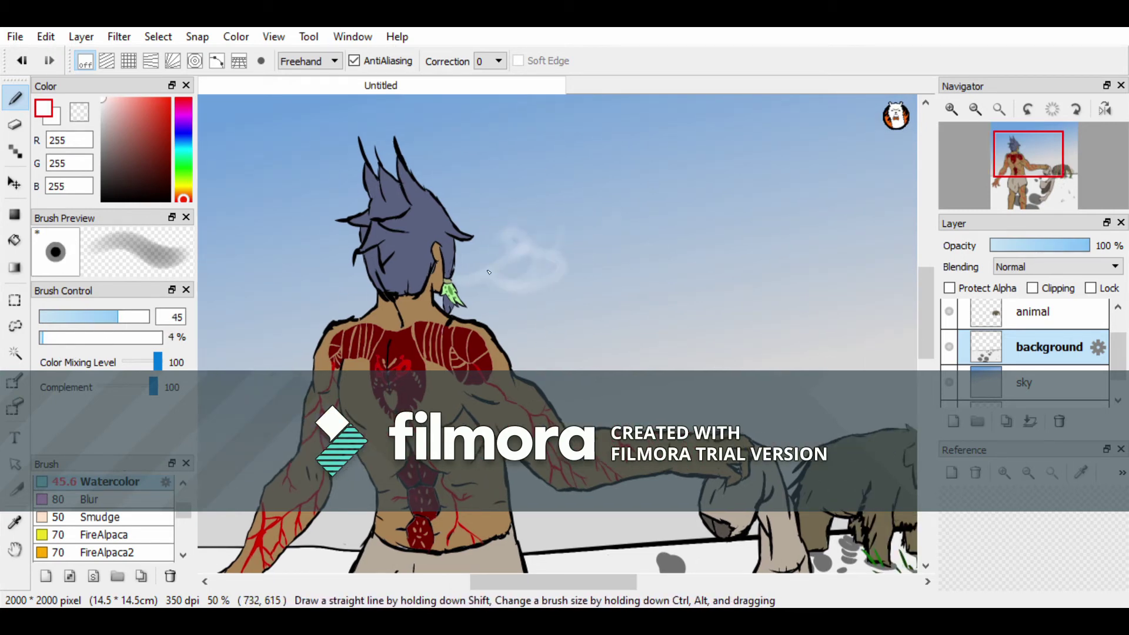
scroll(676, 177, down, 1)
drag(647, 203, 459, 282)
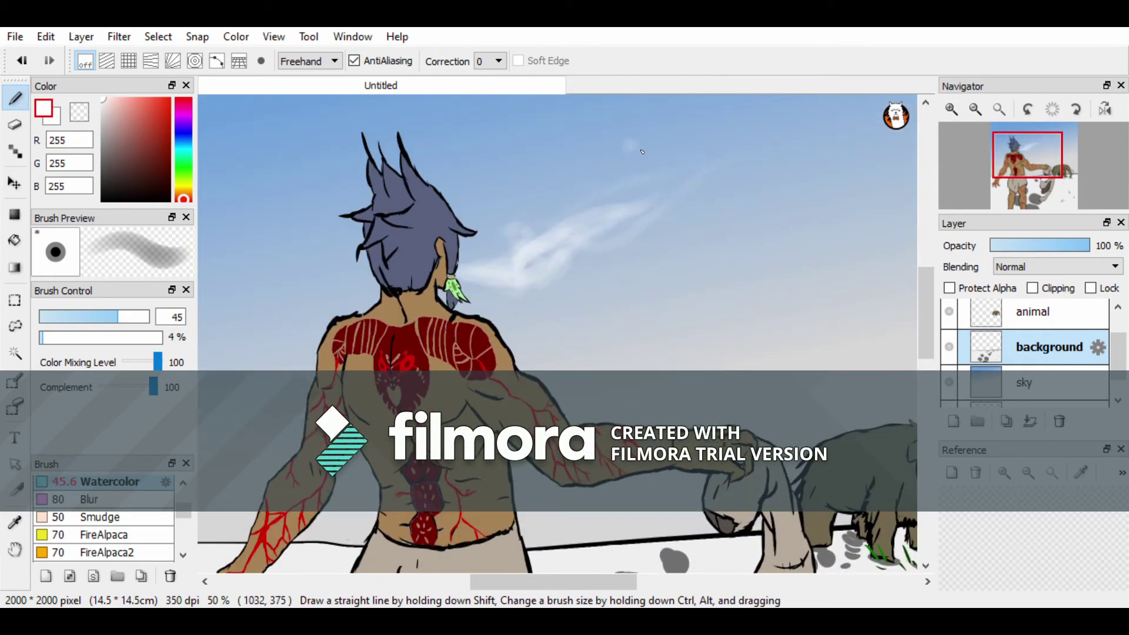
- Add a topmost layer named steam and brush faint white streaks rising around the figure's shoulders
scroll(676, 294, down, 3)
scroll(999, 353, up, 2)
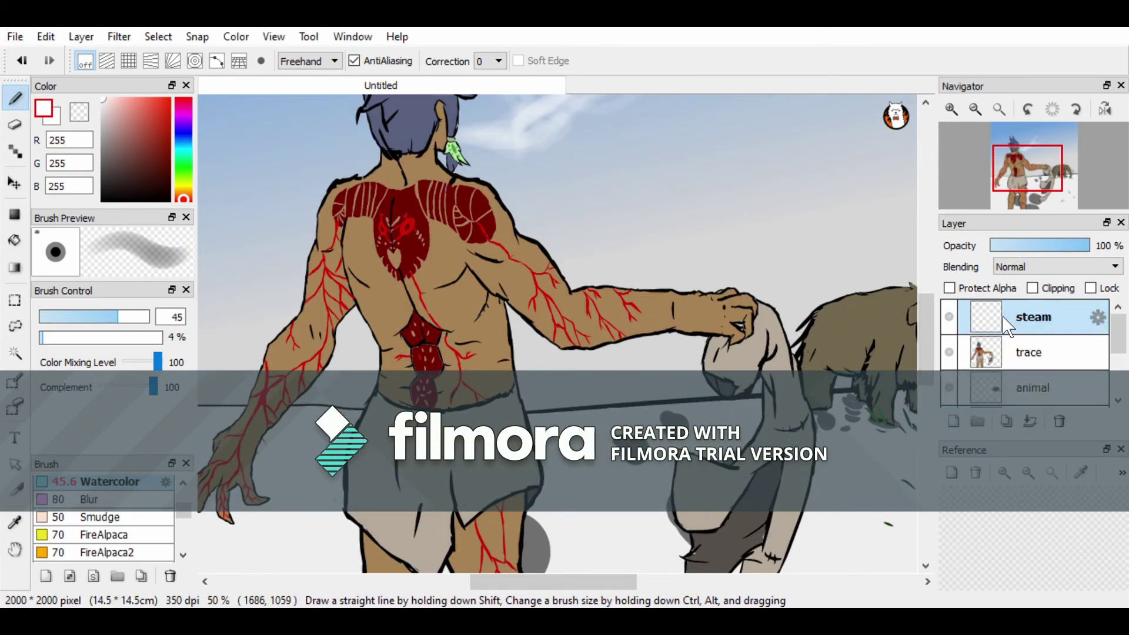
click(1035, 317)
scroll(737, 284, up, 1)
scroll(738, 284, up, 1)
drag(547, 236, 535, 376)
drag(353, 165, 253, 371)
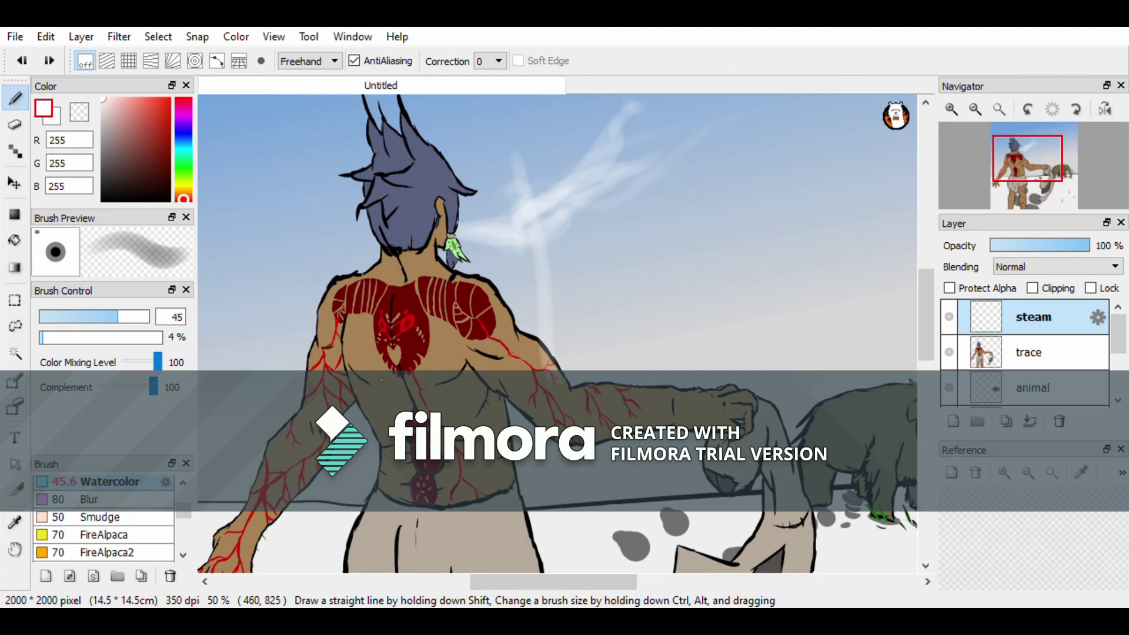
- Set the brush opacity to 12% and paint stronger white steam streaks beside the figure's head and left shoulder
click(53, 338)
drag(268, 153, 376, 271)
drag(268, 200, 241, 367)
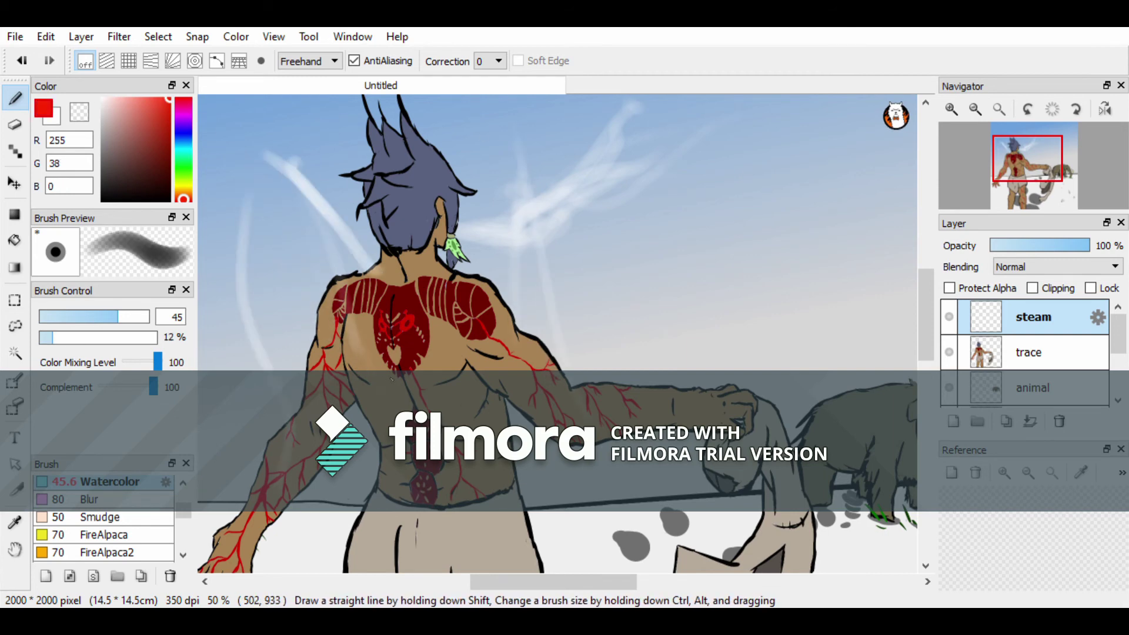
- Paint translucent red (255, 38, 0) streaks rising on both sides of the figure on the steam layer
drag(532, 157, 503, 338)
scroll(529, 294, down, 2)
drag(294, 166, 250, 346)
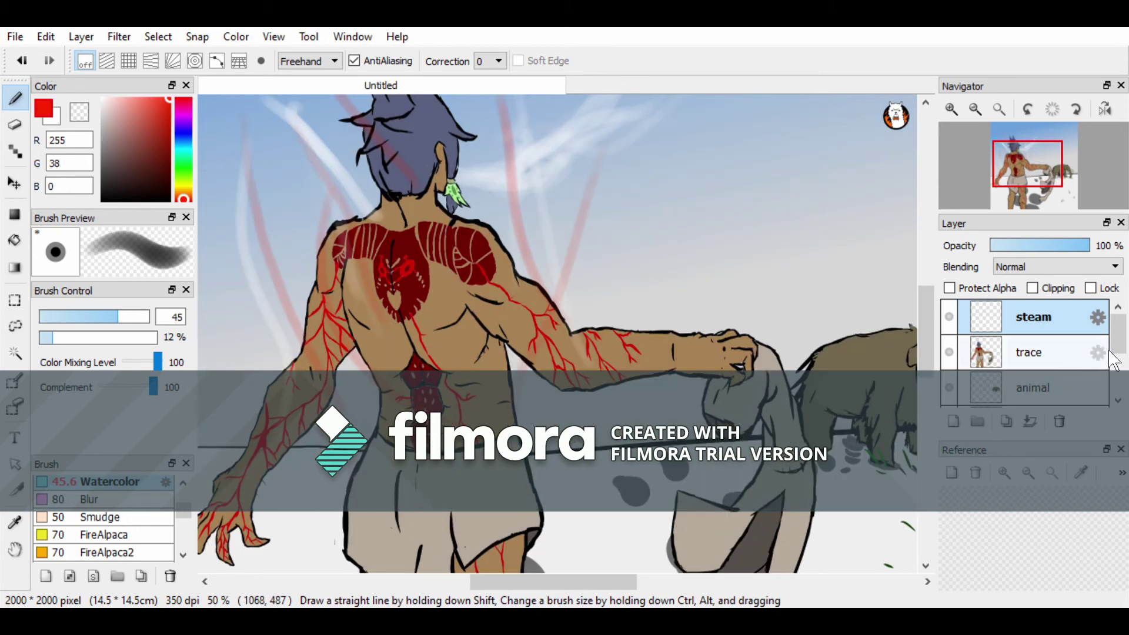
- Spray soft red glow along the figure's left arm and shoulder on the steam layer with the AirBrush at size 100 and 11% opacity
scroll(103, 517, up, 1)
click(88, 482)
click(1033, 352)
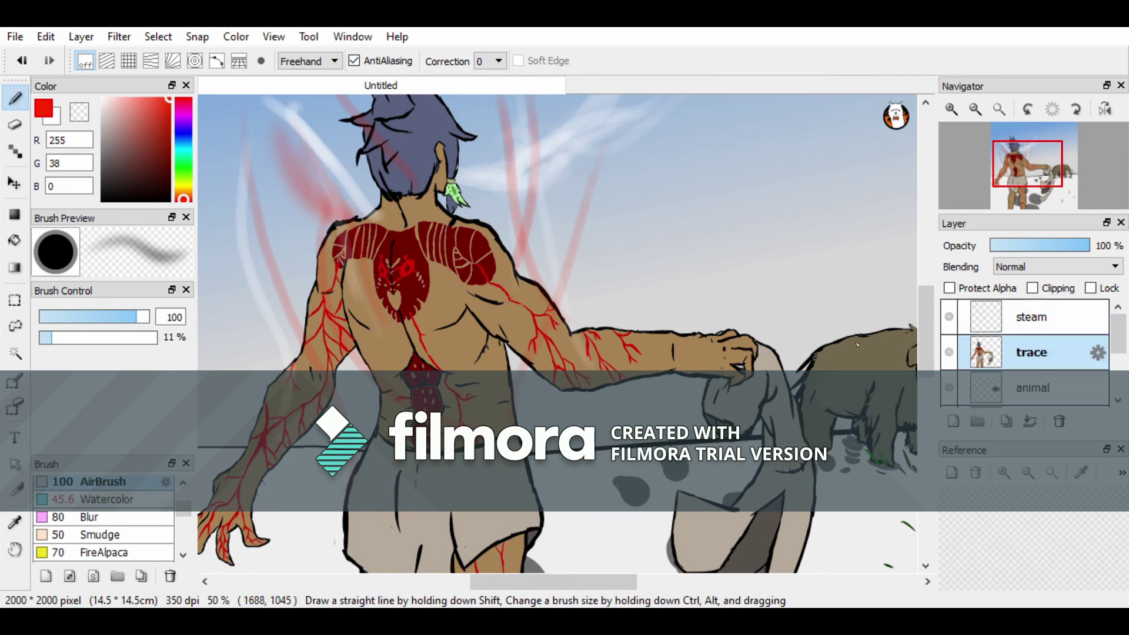
click(1033, 318)
drag(353, 117, 247, 441)
drag(253, 217, 229, 444)
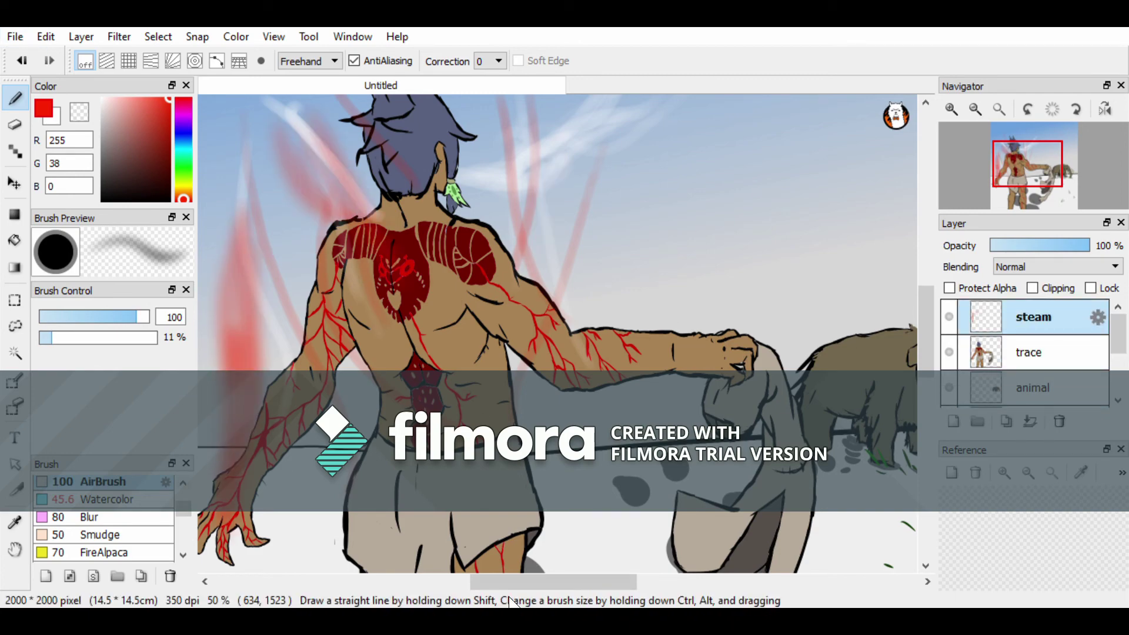
key(ctrl+minus)
mouse_move(926, 338)
mouse_down()
mouse_move(929, 364)
mouse_move(937, 338)
mouse_up()
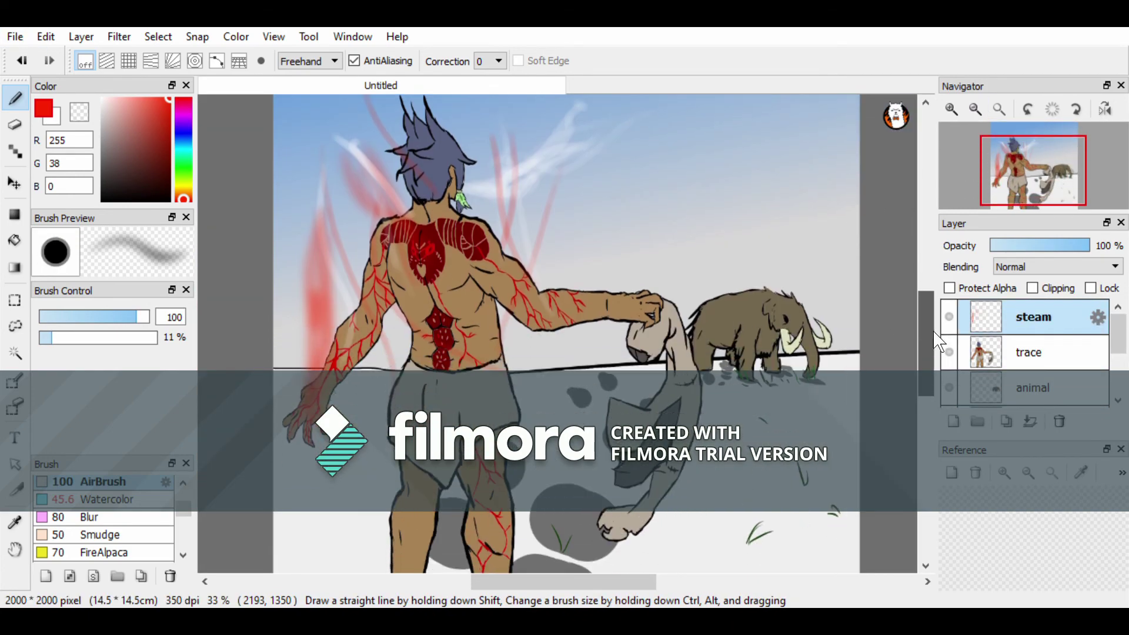
click(974, 109)
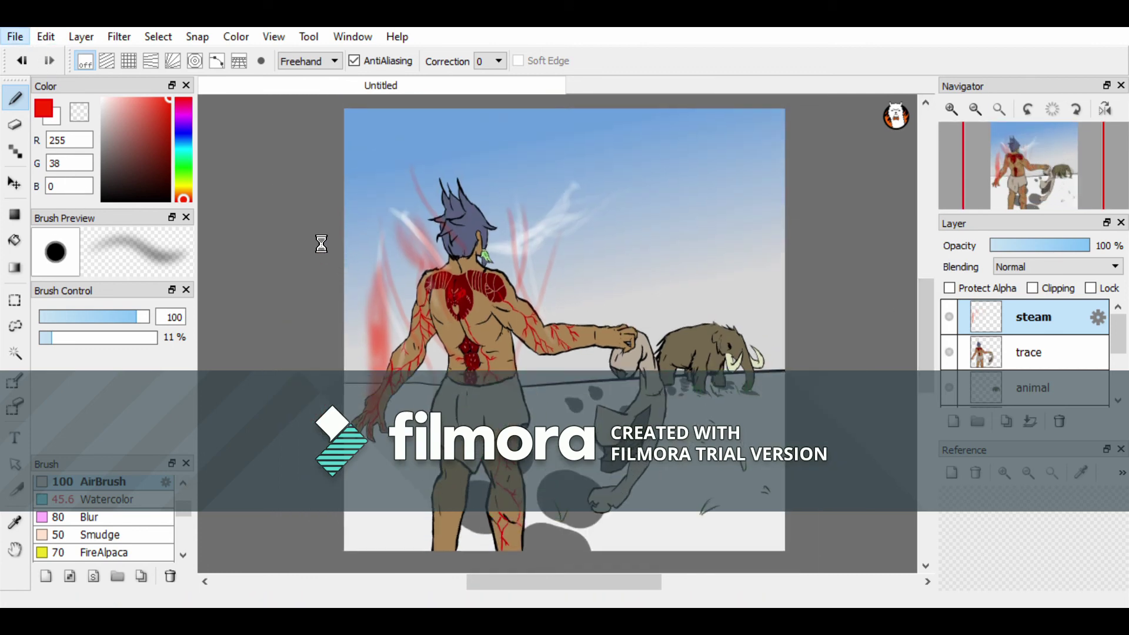